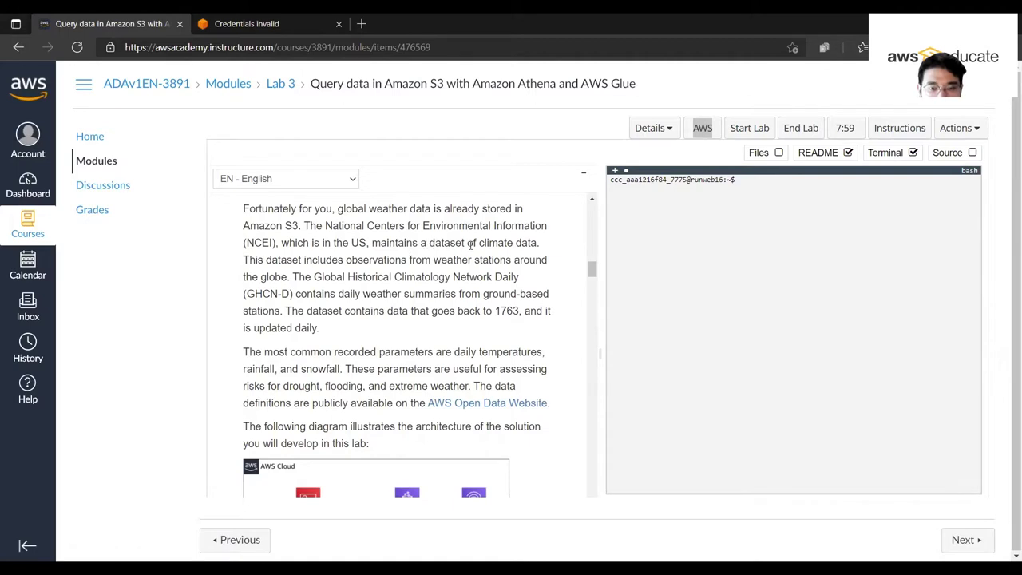
Read the lab's scenario summary about the NCEI climate data and the GHCN-D dataset.
{"action": "scroll", "coordinate": [392, 253], "scroll_direction": "down", "scroll_amount": 1}
{"action": "scroll", "coordinate": [333, 242], "scroll_direction": "up", "scroll_amount": 1}
{"action": "scroll", "coordinate": [338, 242], "scroll_direction": "down", "scroll_amount": 1}
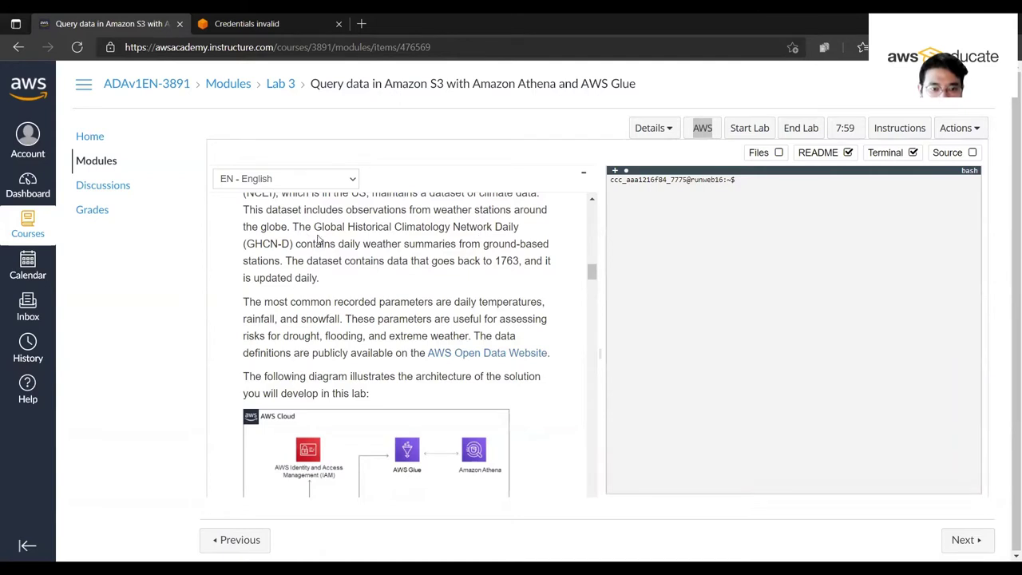
{"action": "scroll", "coordinate": [335, 238], "scroll_direction": "down", "scroll_amount": 1}
{"action": "scroll", "coordinate": [347, 232], "scroll_direction": "up", "scroll_amount": 1}
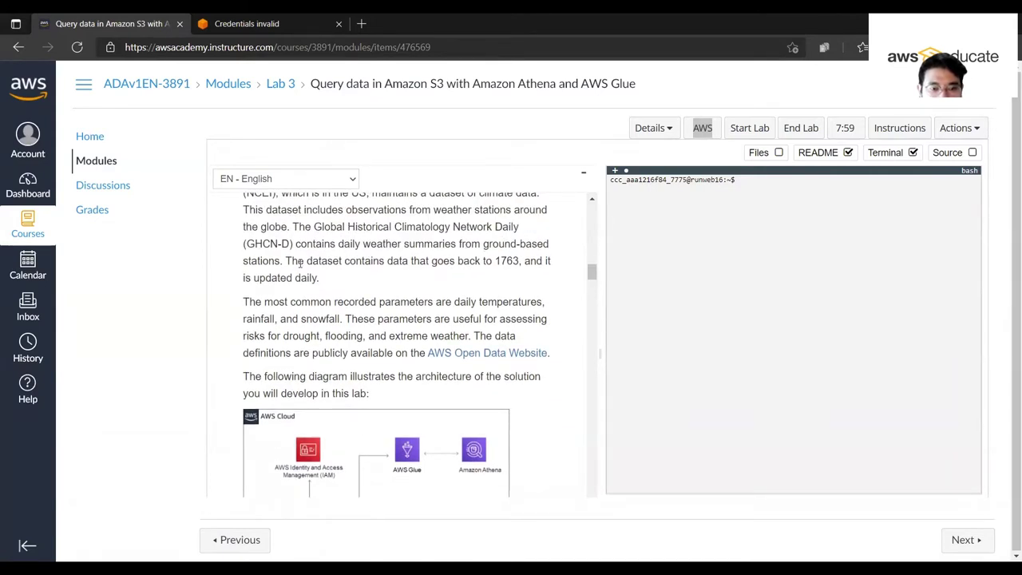
Log out of the AWS session with the invalid credentials and return to the lab instructions.
{"action": "left_click", "coordinate": [233, 19]}
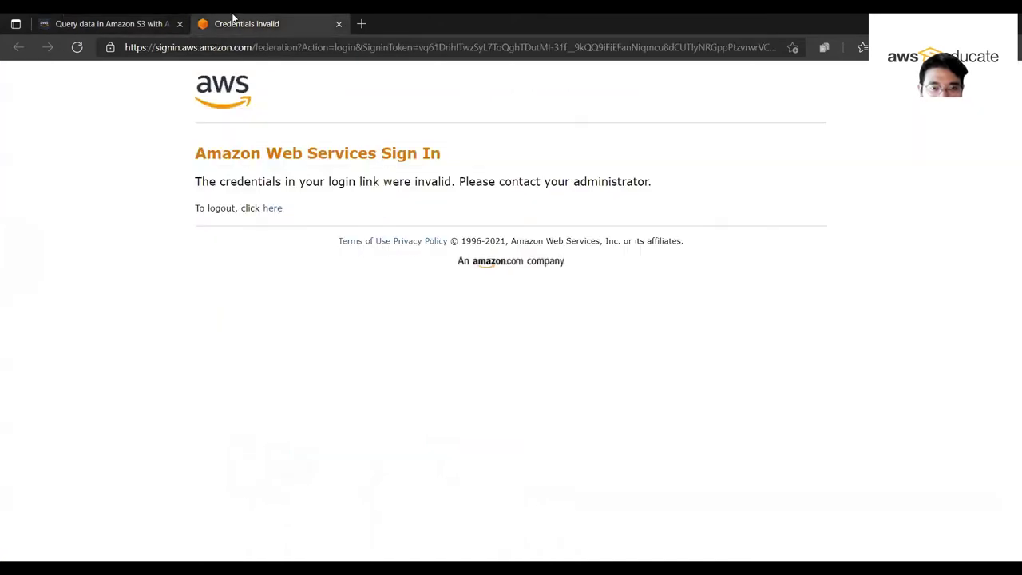
{"action": "left_click", "coordinate": [272, 208]}
{"action": "left_click", "coordinate": [103, 19]}
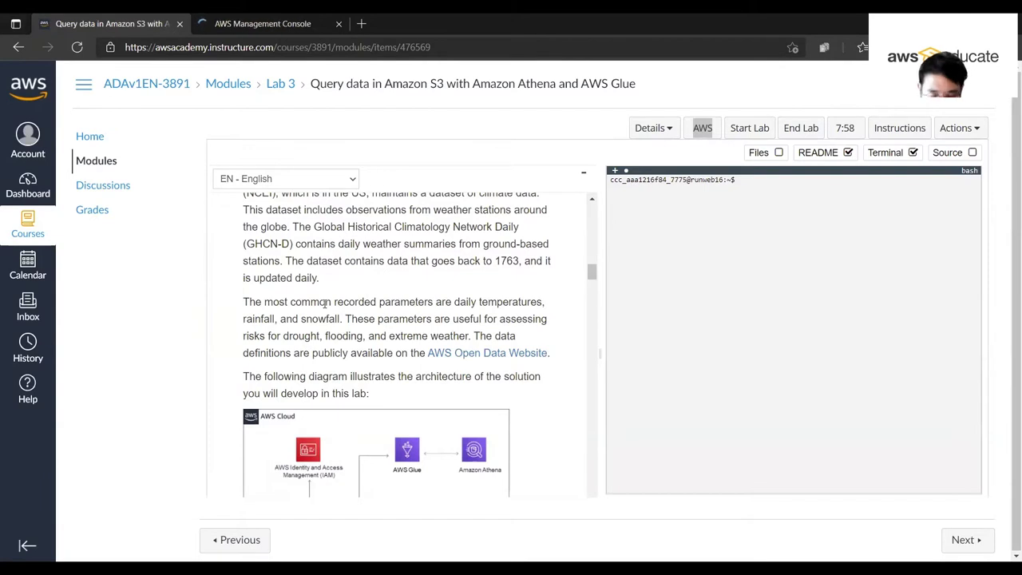
Review the scenario summary, the solution architecture diagram and the introduction to Task 1 in the lab instructions.
{"action": "scroll", "coordinate": [325, 303], "scroll_direction": "up", "scroll_amount": 1}
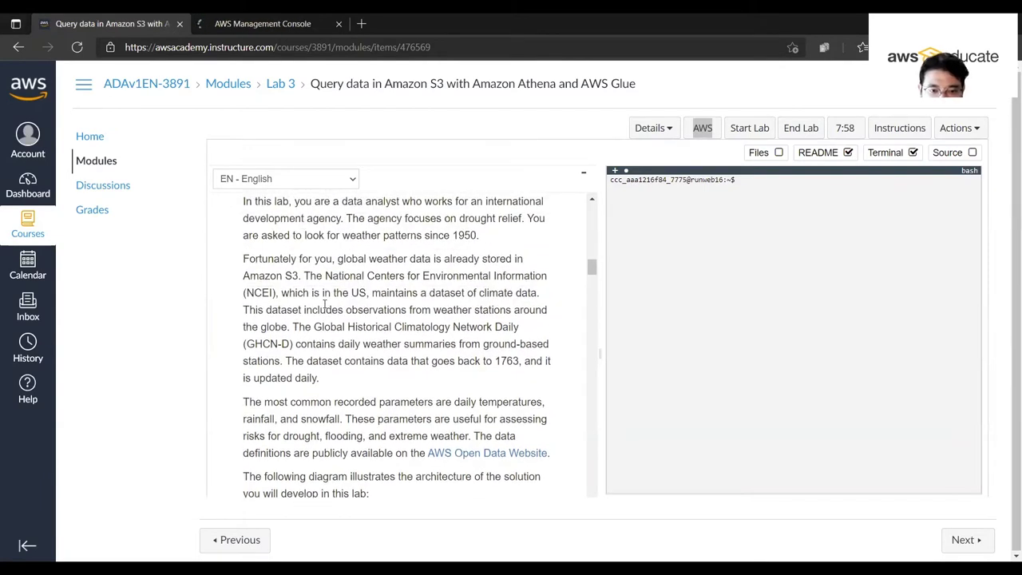
{"action": "scroll", "coordinate": [325, 305], "scroll_direction": "up", "scroll_amount": 1}
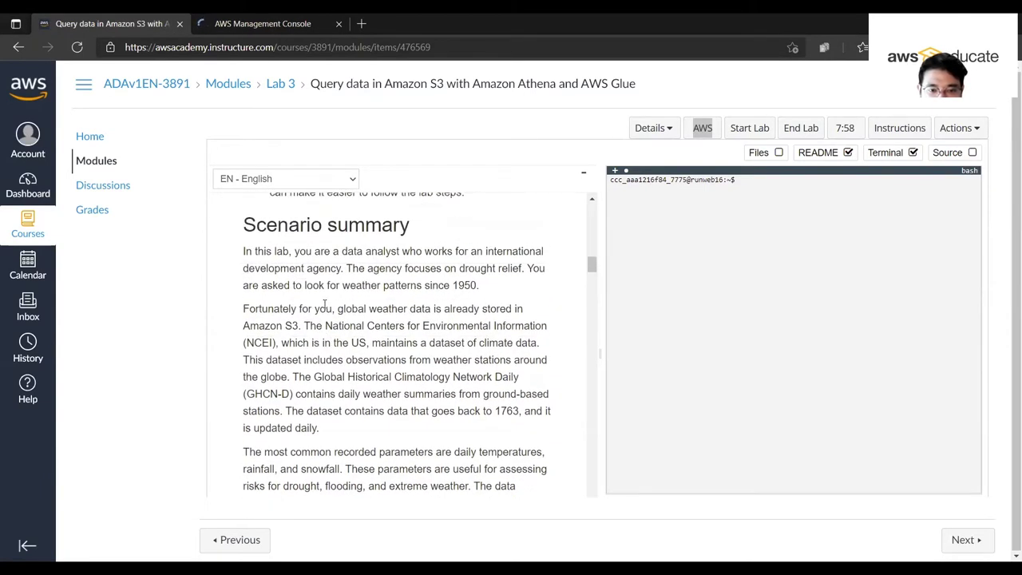
{"action": "scroll", "coordinate": [316, 313], "scroll_direction": "down", "scroll_amount": 3}
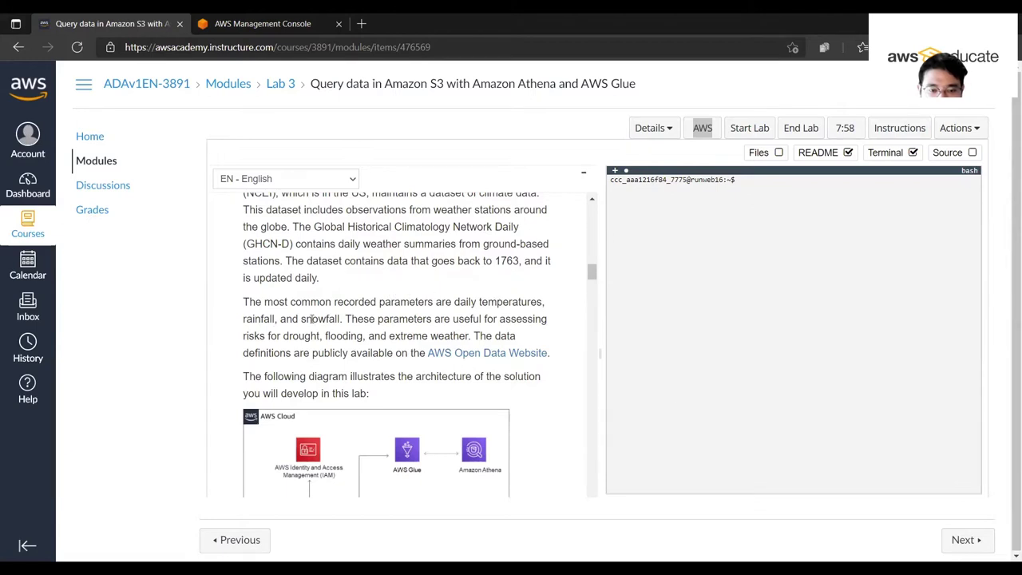
{"action": "scroll", "coordinate": [337, 317], "scroll_direction": "down", "scroll_amount": 1}
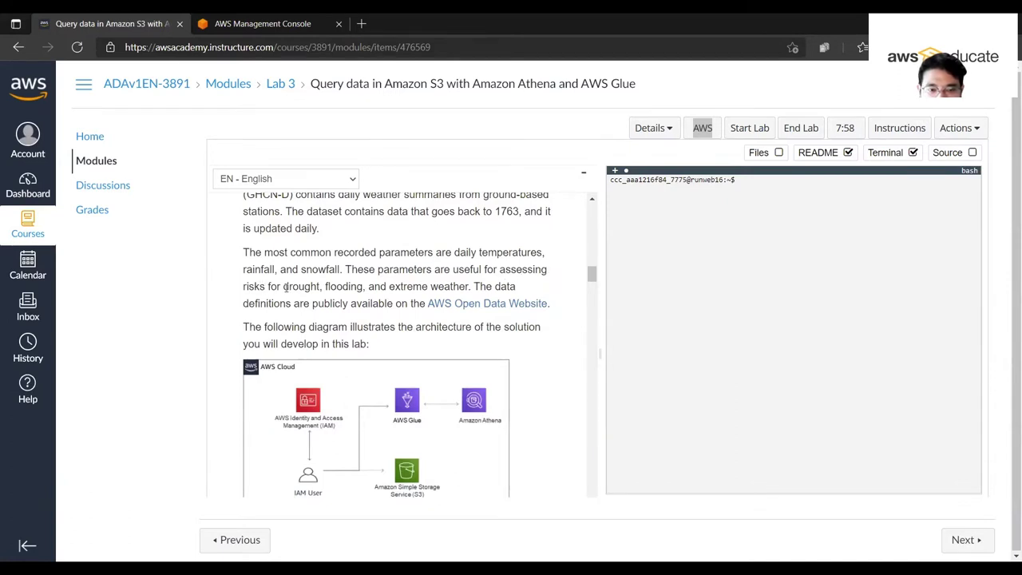
{"action": "left_click_drag", "start_coordinate": [285, 287], "coordinate": [351, 285]}
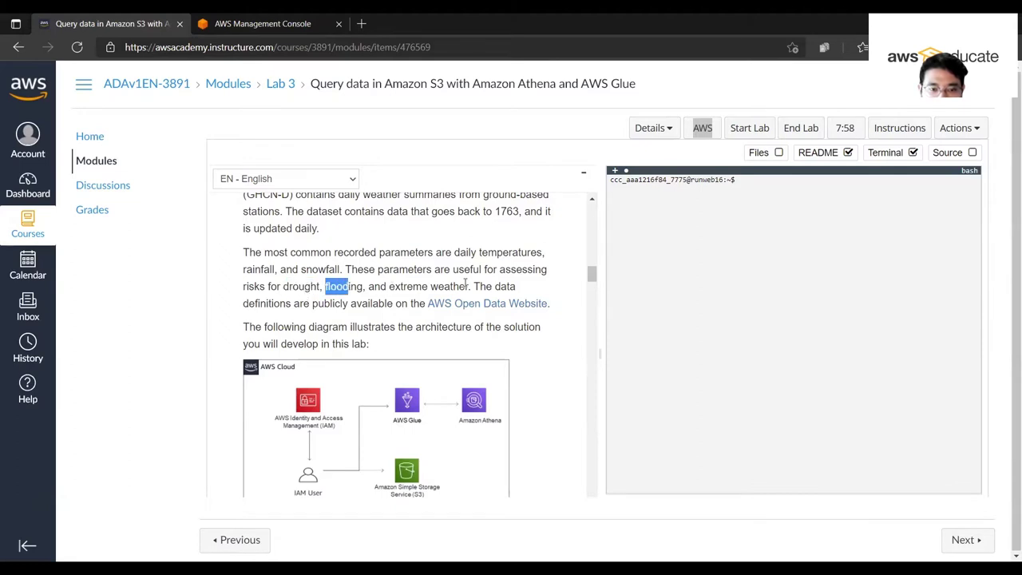
{"action": "scroll", "coordinate": [465, 285], "scroll_direction": "down", "scroll_amount": 1}
{"action": "scroll", "coordinate": [435, 281], "scroll_direction": "down", "scroll_amount": 3}
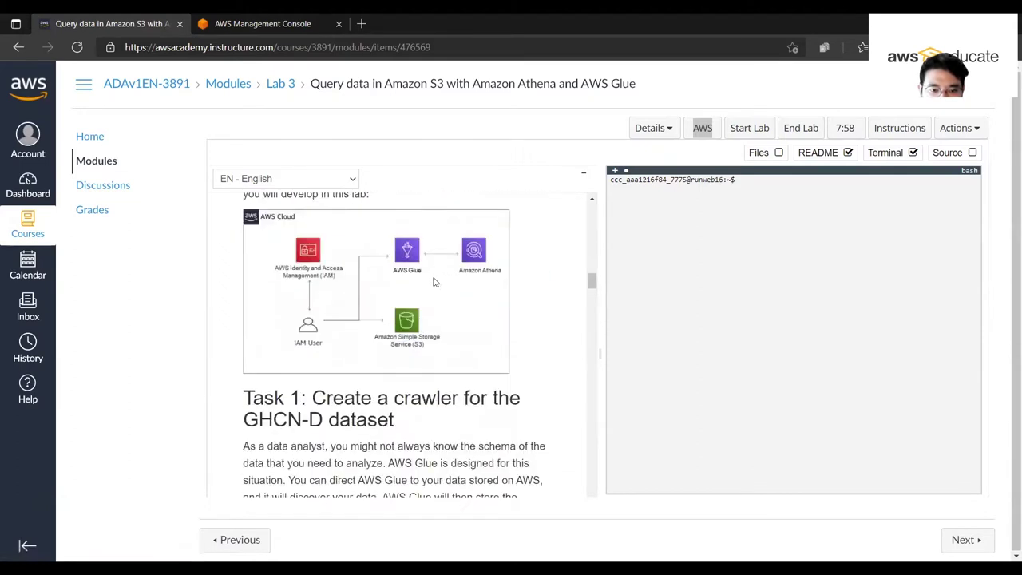
{"action": "scroll", "coordinate": [435, 281], "scroll_direction": "down", "scroll_amount": 1}
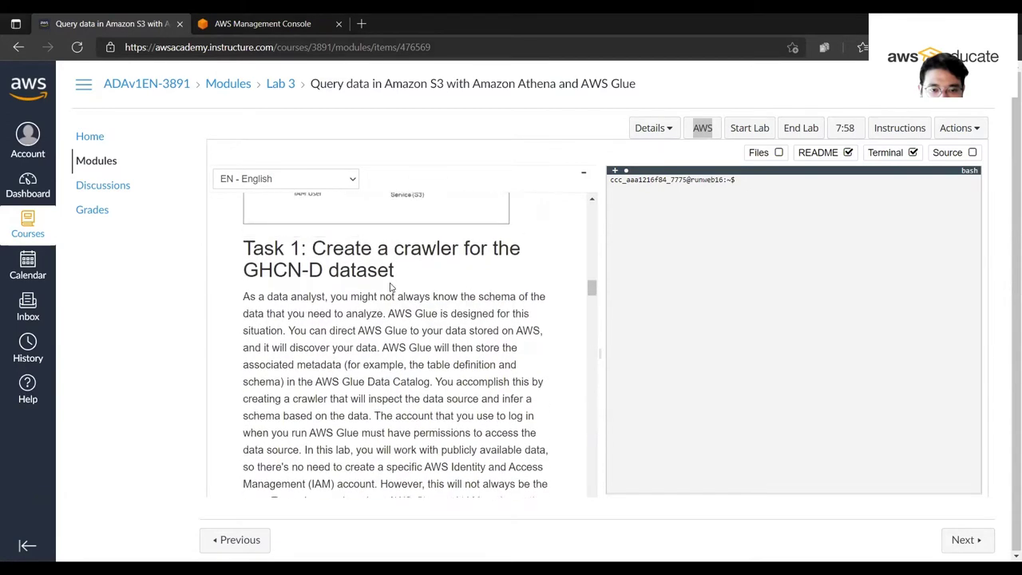
{"action": "scroll", "coordinate": [317, 184], "scroll_direction": "up", "scroll_amount": 1}
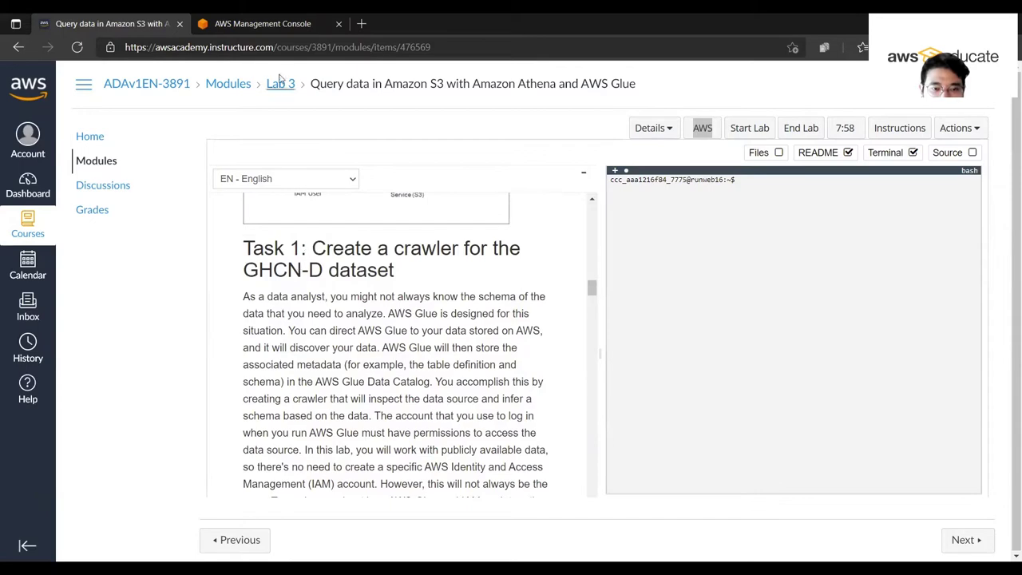
Close the signed-out AWS Management Console page and relaunch the console from the lab page.
{"action": "left_click", "coordinate": [275, 26]}
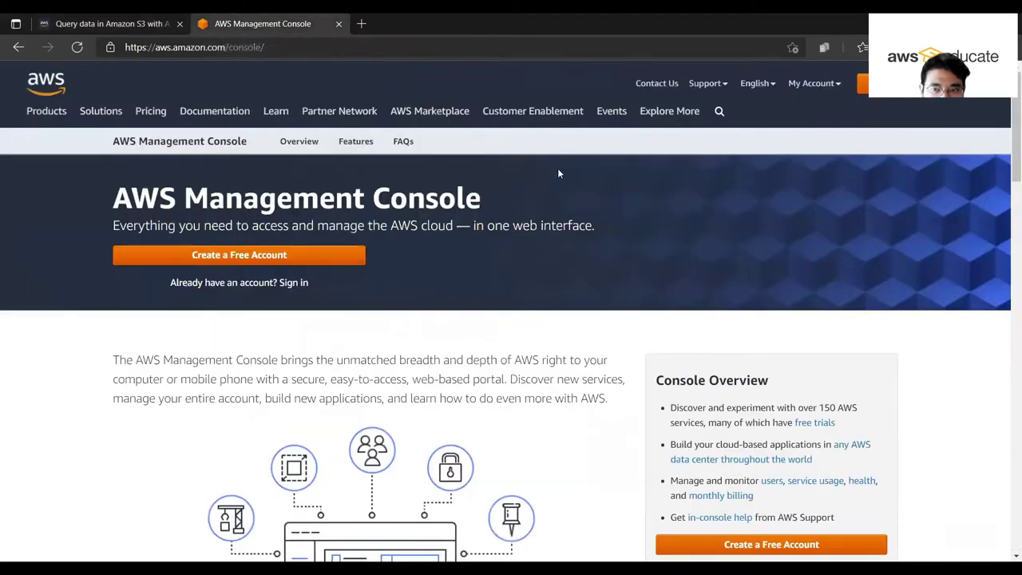
{"action": "left_click", "coordinate": [337, 23]}
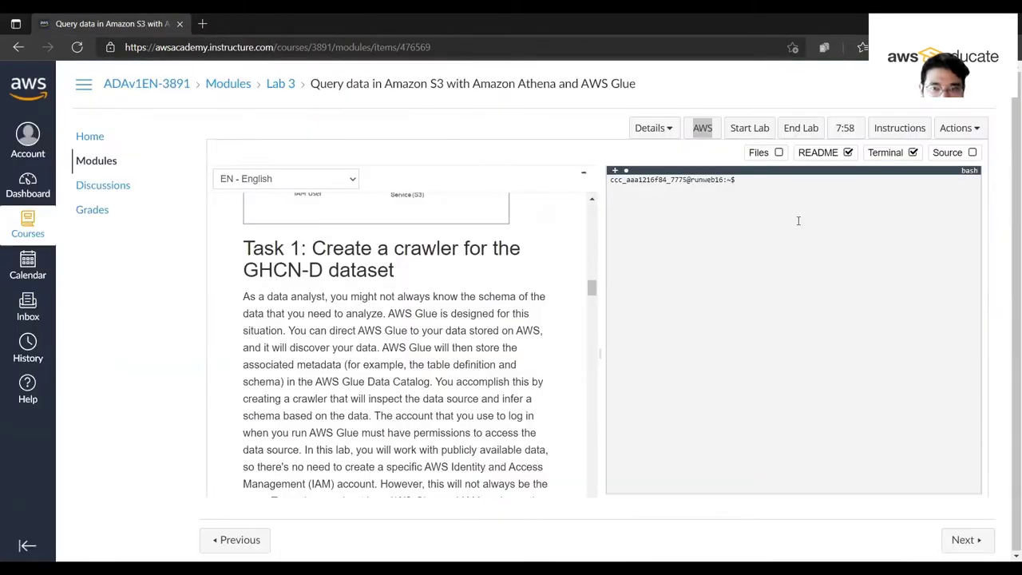
{"action": "double_click", "coordinate": [710, 136]}
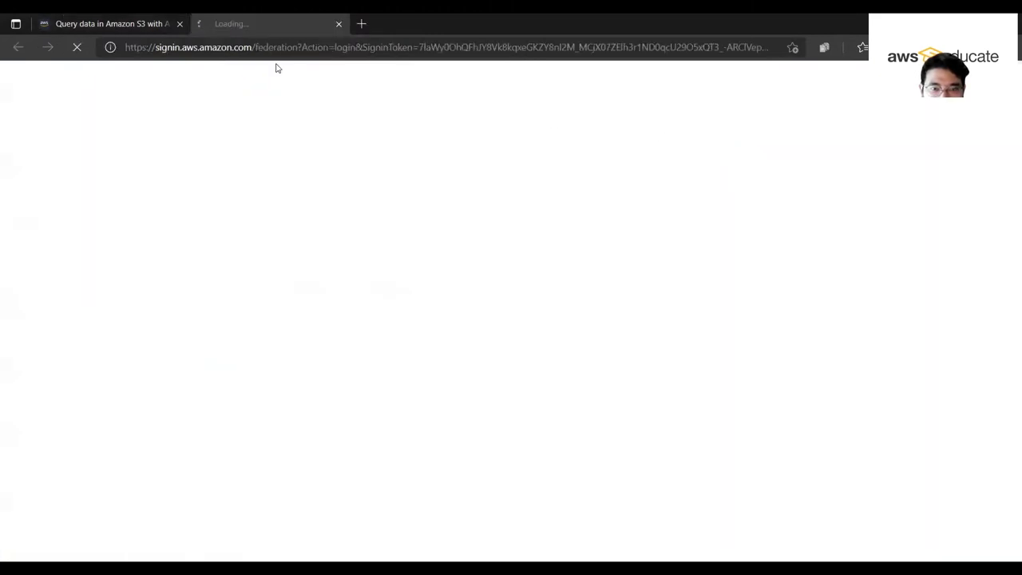
{"action": "left_click", "coordinate": [120, 23]}
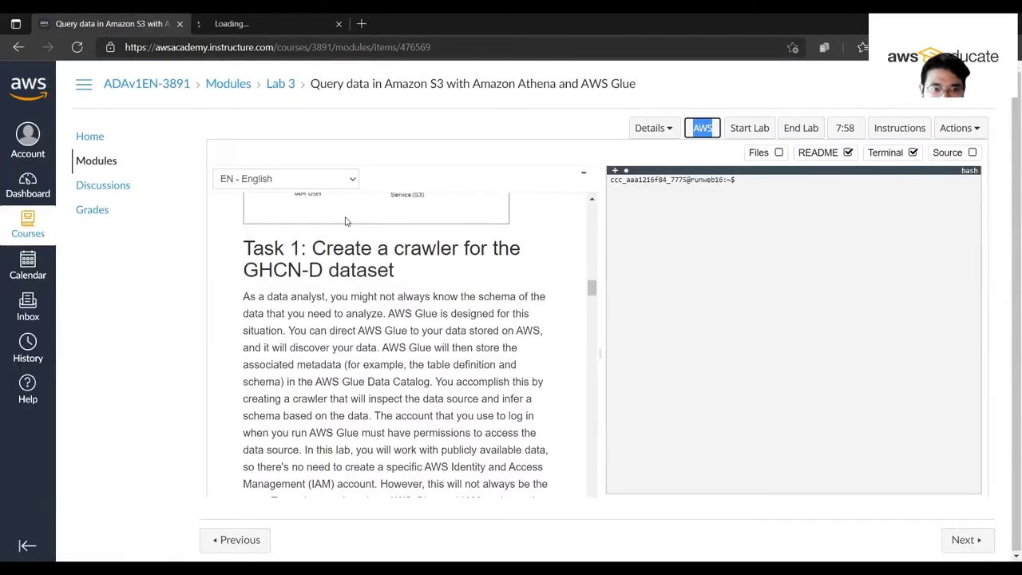
{"action": "left_click", "coordinate": [239, 23]}
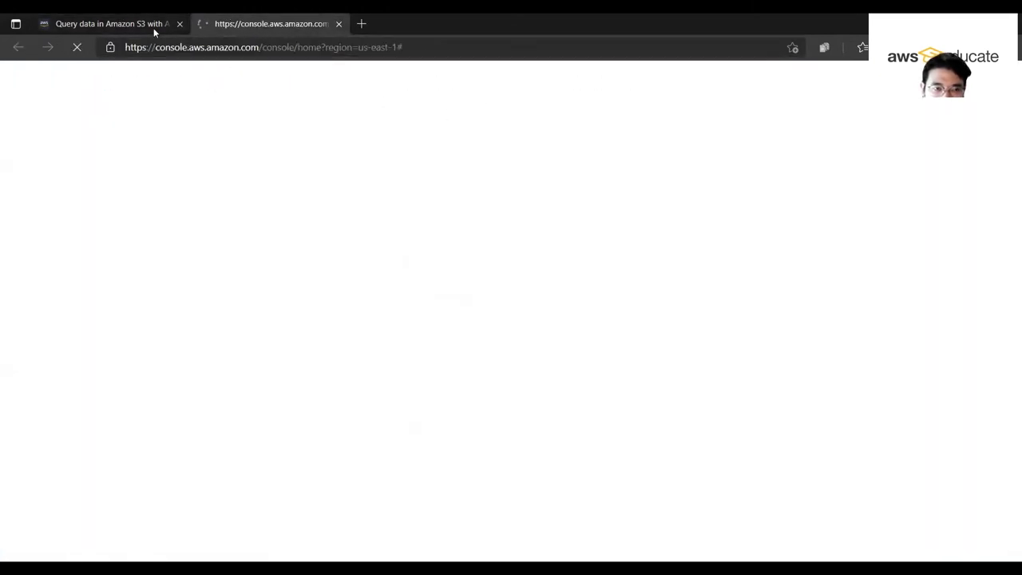
Read the Task 1 instructions for opening AWS Glue and adding tables using a crawler.
{"action": "left_click", "coordinate": [152, 26]}
{"action": "scroll", "coordinate": [384, 338], "scroll_direction": "down", "scroll_amount": 5}
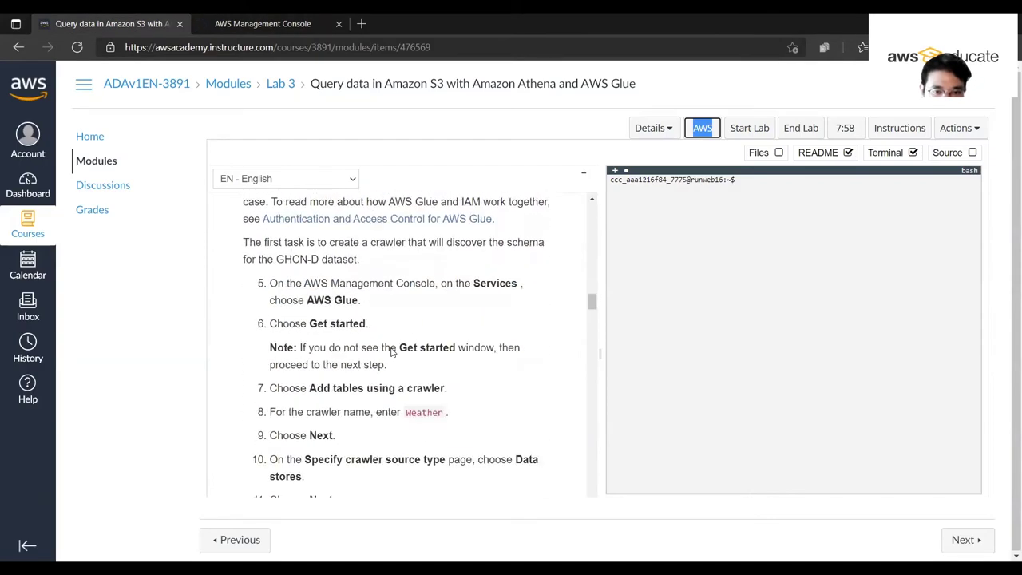
{"action": "scroll", "coordinate": [391, 347], "scroll_direction": "up", "scroll_amount": 1}
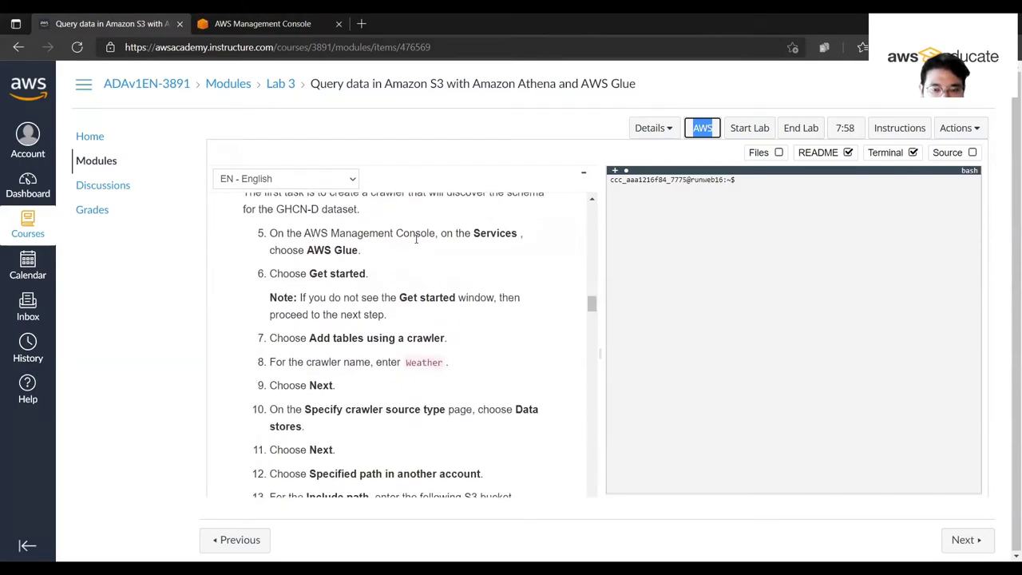
Search the AWS Management Console for "aws glue" and open the AWS Glue service.
{"action": "left_click", "coordinate": [267, 24]}
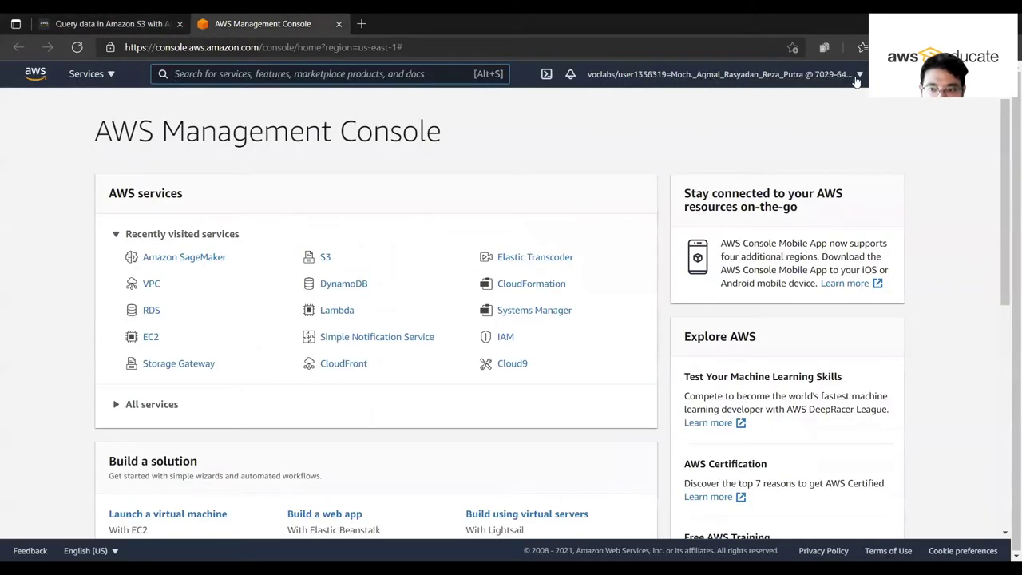
{"action": "left_click", "coordinate": [111, 77]}
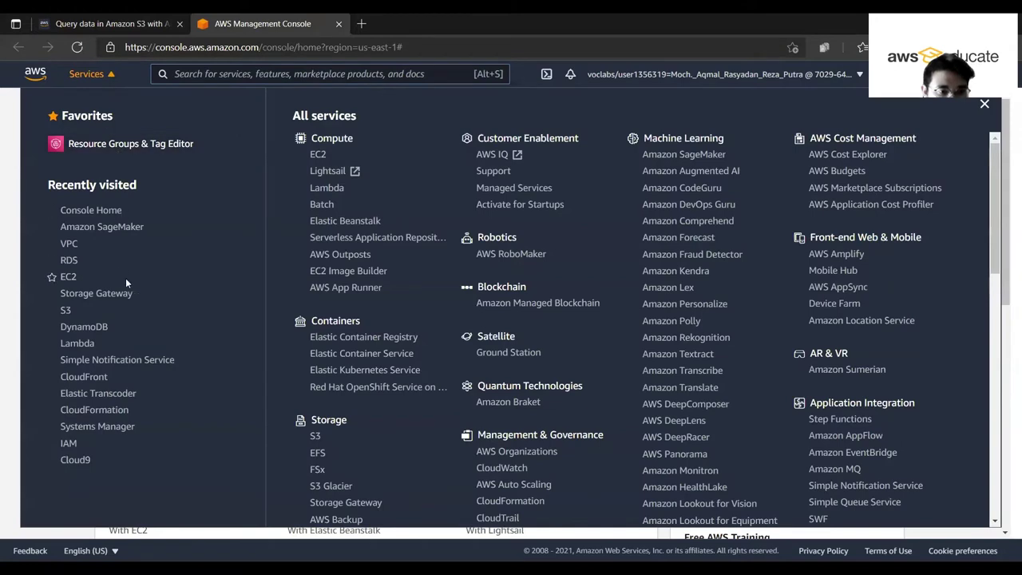
{"action": "left_click", "coordinate": [391, 79]}
{"action": "type", "text": "aws"}
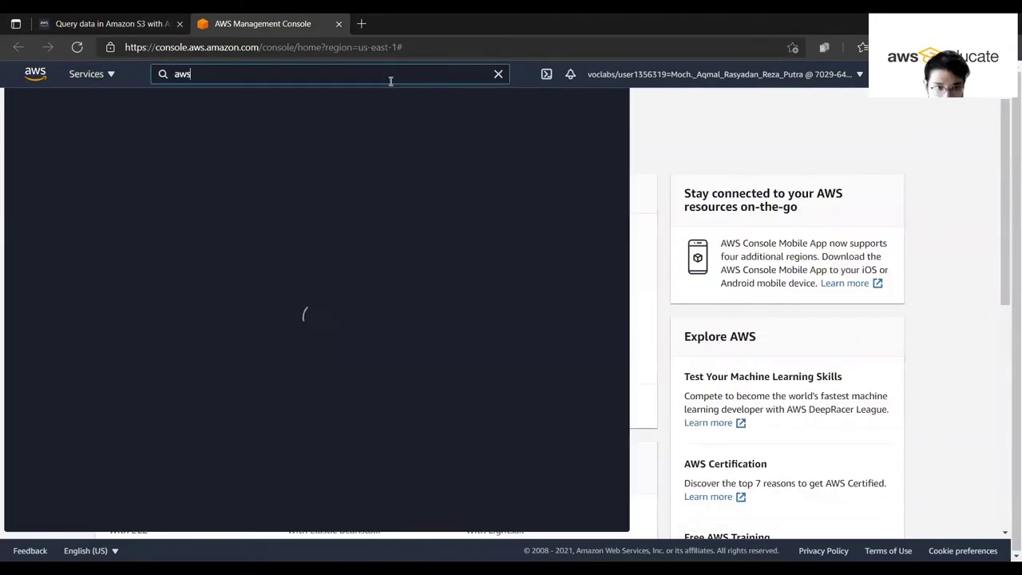
{"action": "type", "text": " glue"}
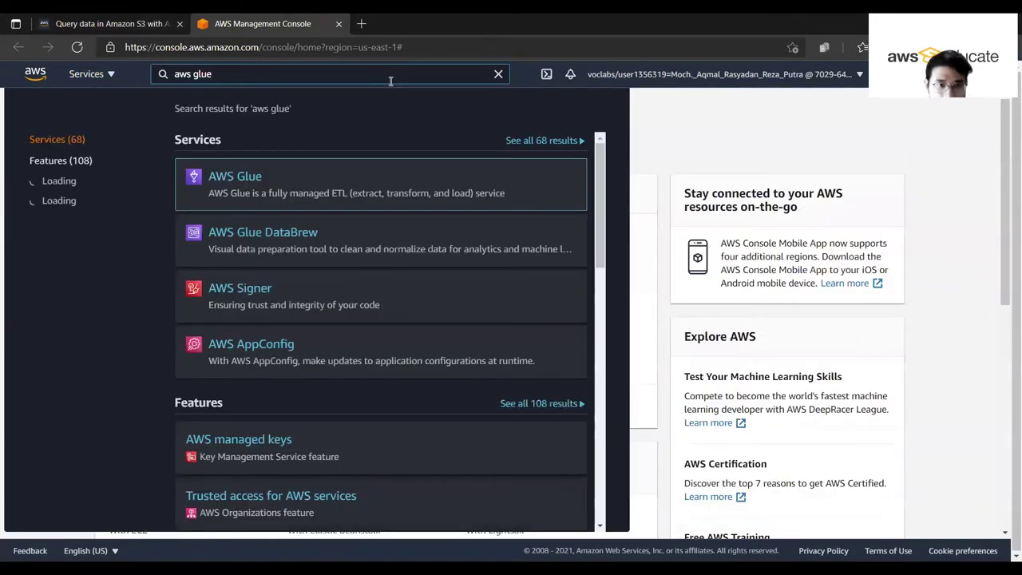
{"action": "left_click", "coordinate": [228, 176]}
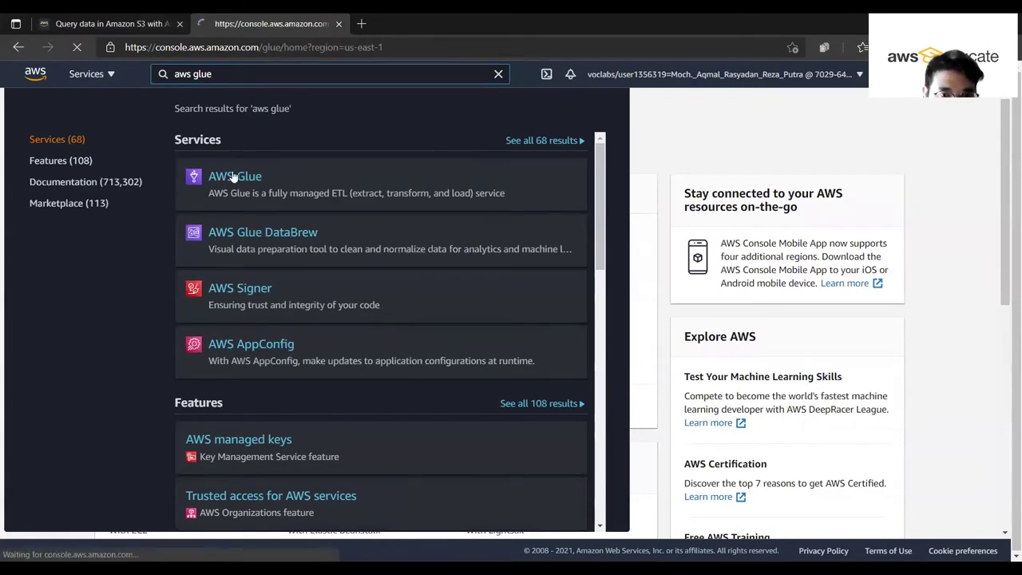
Check the lab instructions and start adding tables using a crawler in the AWS Glue console.
{"action": "left_click", "coordinate": [151, 19]}
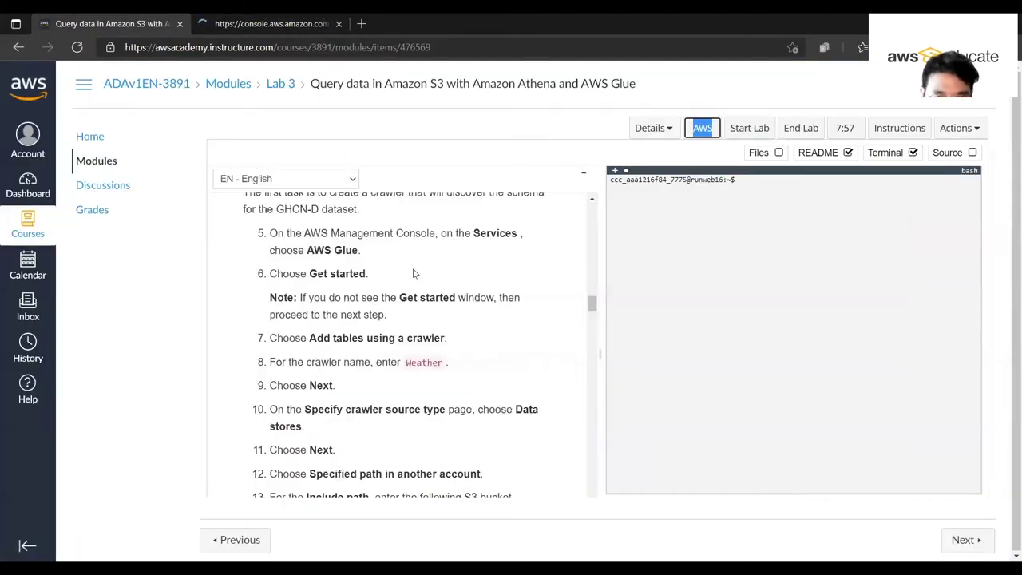
{"action": "scroll", "coordinate": [414, 273], "scroll_direction": "up", "scroll_amount": 1}
{"action": "scroll", "coordinate": [413, 273], "scroll_direction": "down", "scroll_amount": 1}
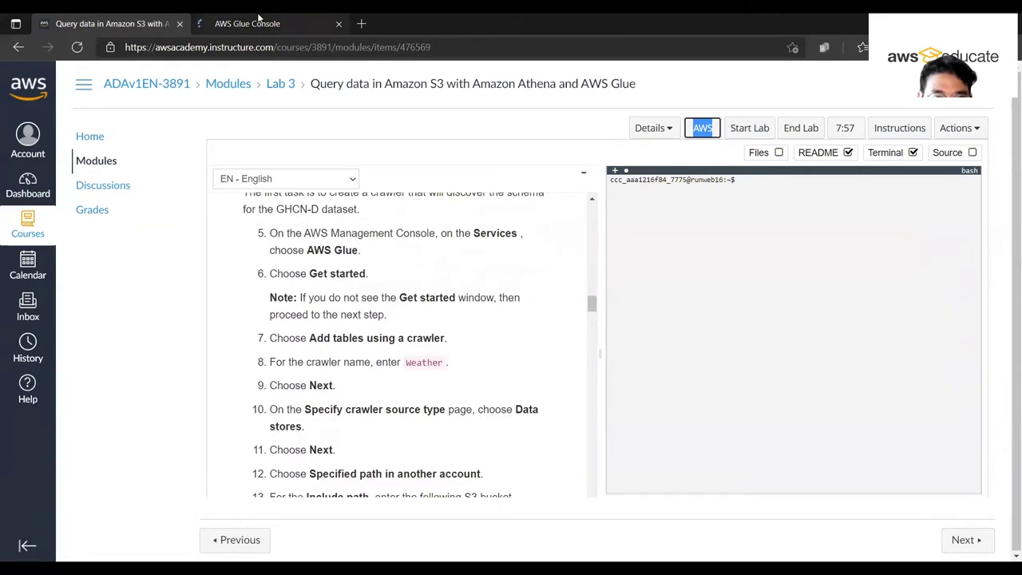
{"action": "left_click", "coordinate": [258, 18]}
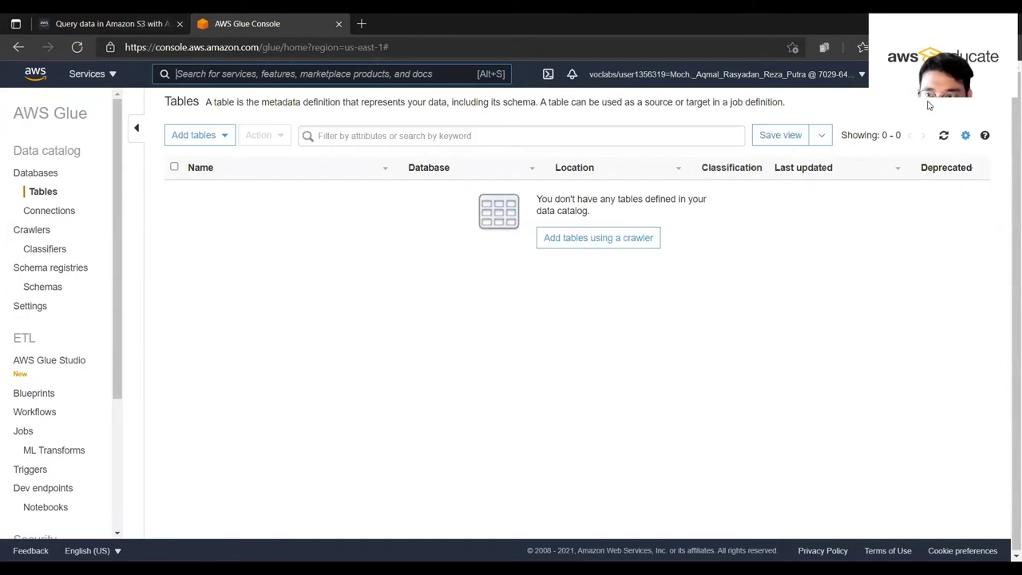
{"action": "left_click", "coordinate": [134, 18]}
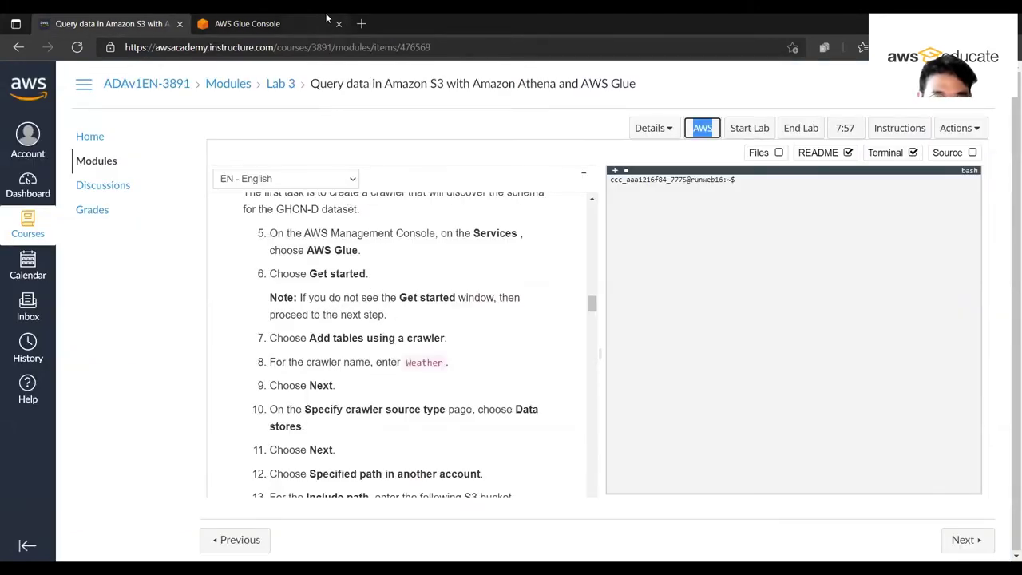
{"action": "left_click", "coordinate": [279, 17]}
{"action": "left_click", "coordinate": [578, 239]}
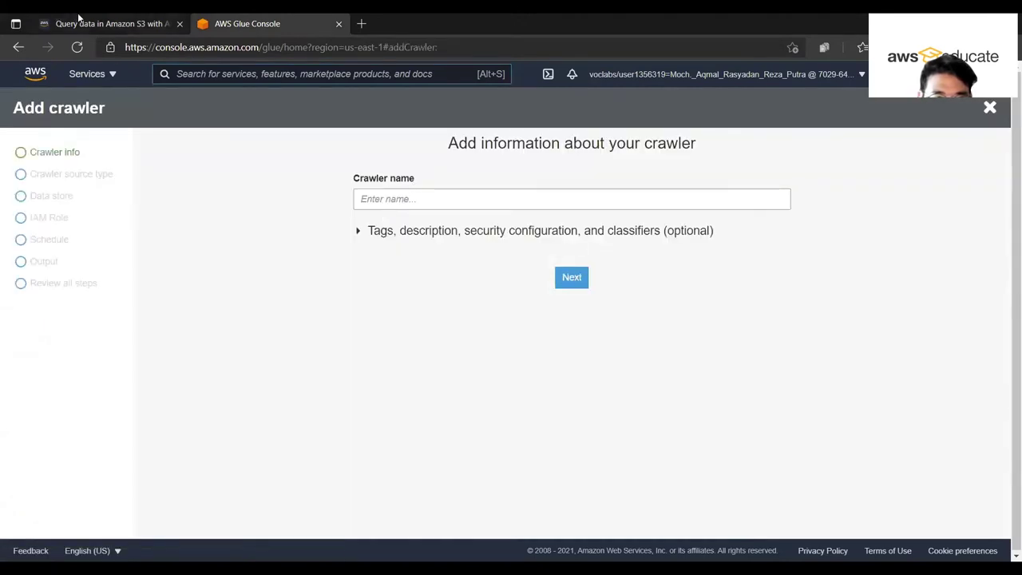
Copy the crawler name Weather from the lab instructions into the crawler information and continue to the source type.
{"action": "key", "text": "ctrl+shift+Tab"}
{"action": "left_click_drag", "start_coordinate": [405, 365], "coordinate": [444, 363]}
{"action": "key", "text": "ctrl+c"}
{"action": "key", "text": "ctrl+Tab"}
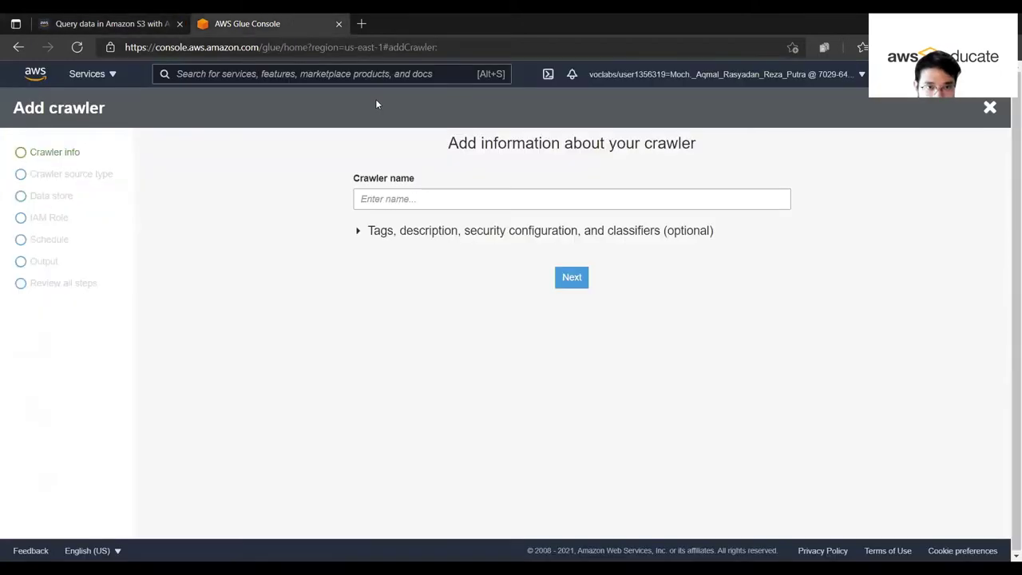
{"action": "left_click", "coordinate": [458, 199]}
{"action": "key", "text": "ctrl+v"}
{"action": "left_click", "coordinate": [122, 18]}
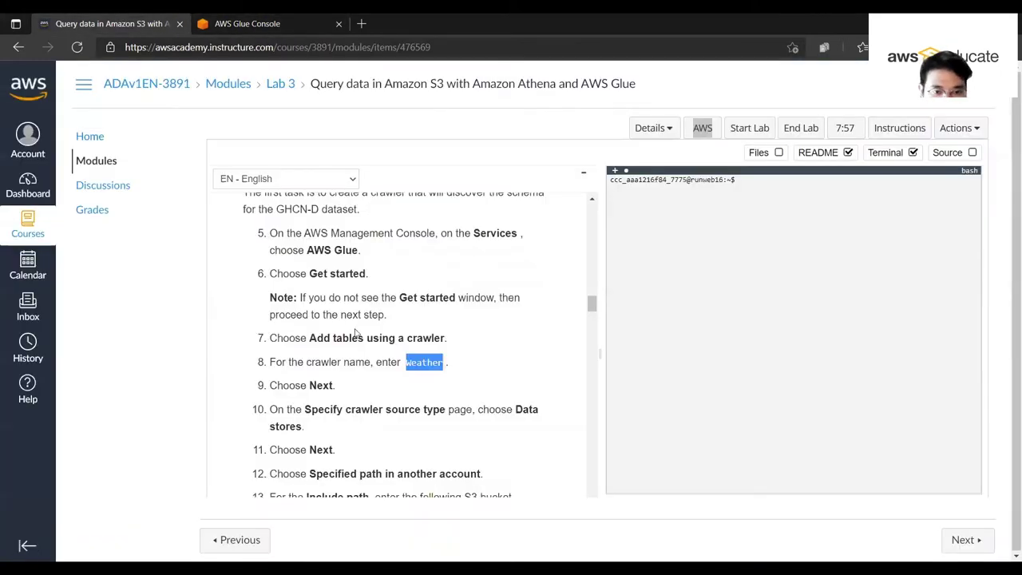
{"action": "left_click", "coordinate": [311, 23]}
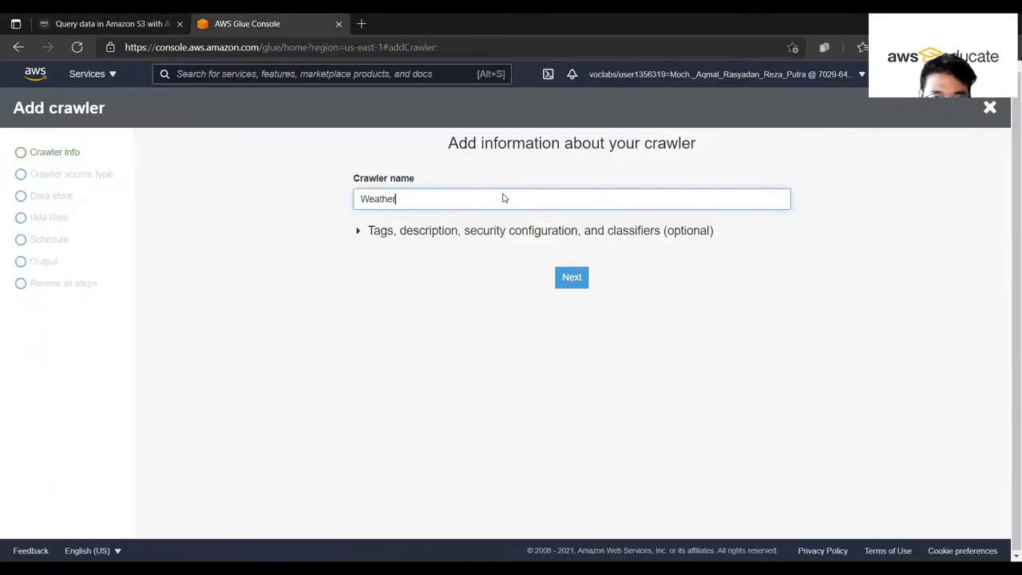
{"action": "left_click", "coordinate": [573, 286]}
Check the lab instructions and keep Data stores as the crawler source type with all folders crawled, continuing to the data store settings.
{"action": "left_click", "coordinate": [96, 24]}
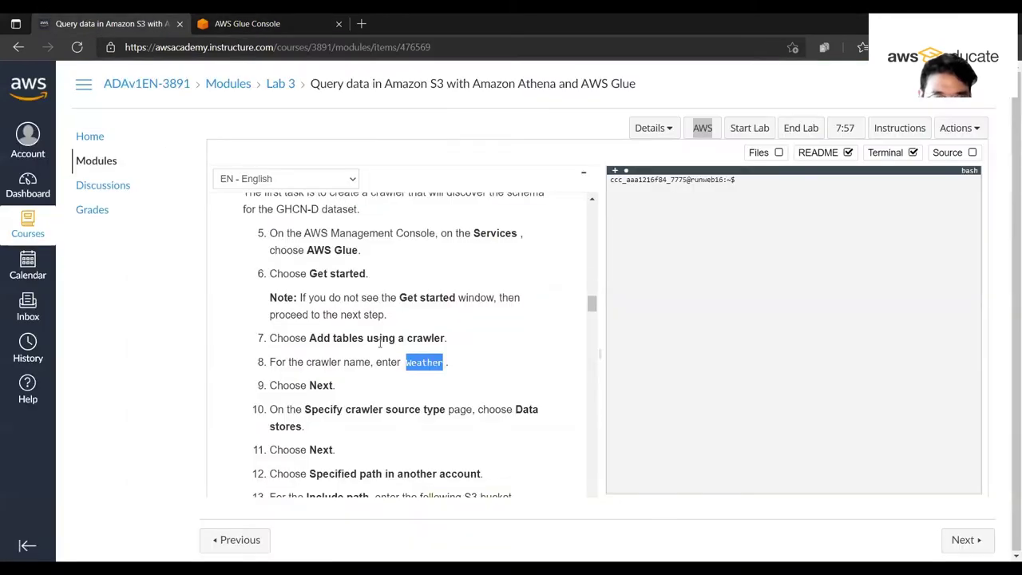
{"action": "scroll", "coordinate": [372, 277], "scroll_direction": "down", "scroll_amount": 5}
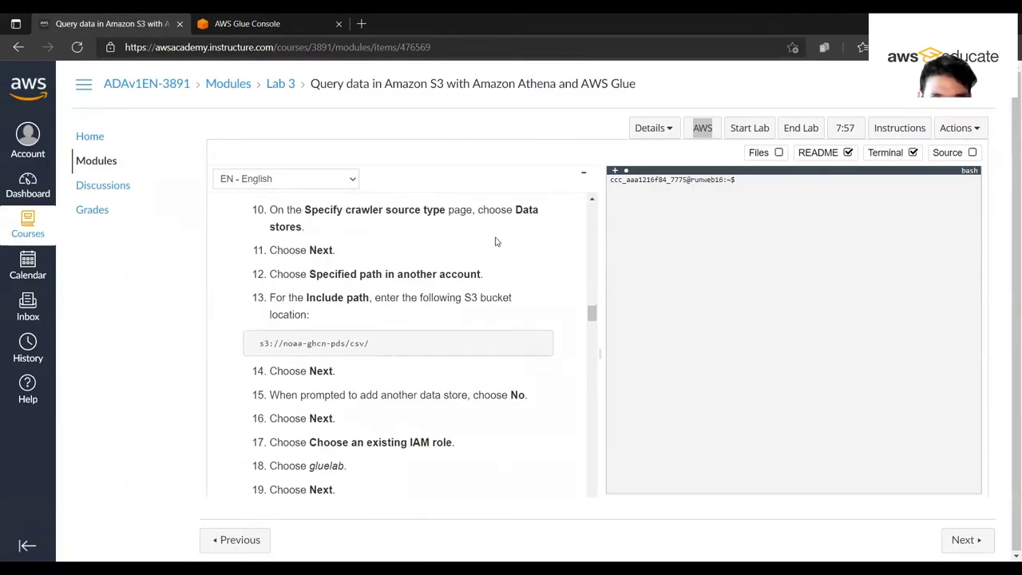
{"action": "key", "text": "ctrl+Tab"}
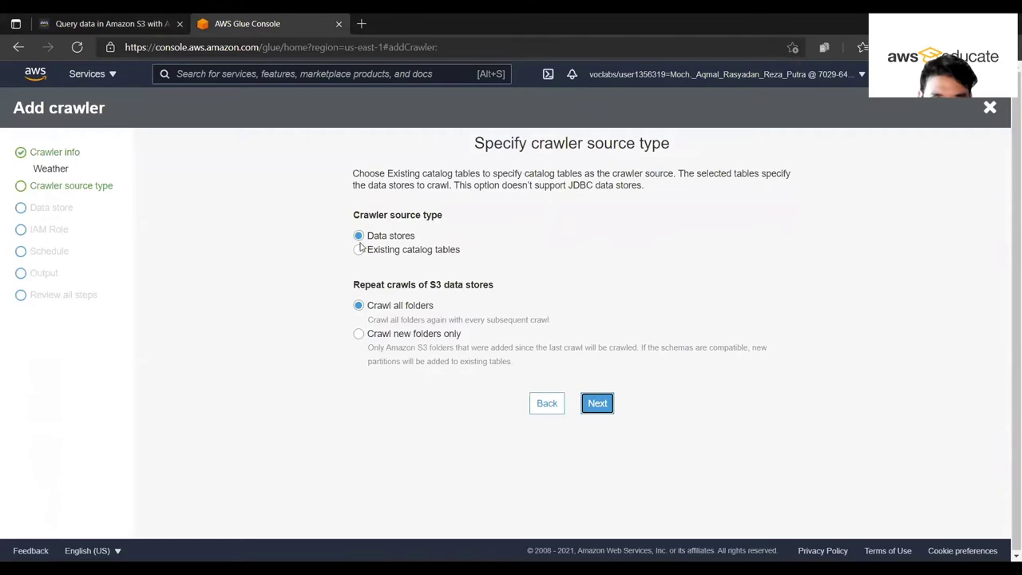
{"action": "left_click", "coordinate": [107, 19]}
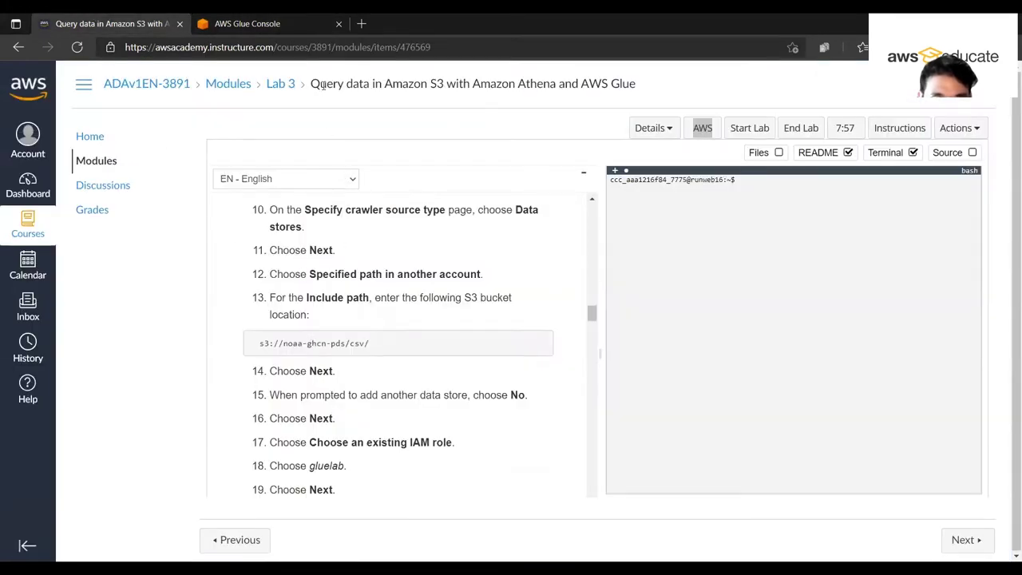
{"action": "left_click", "coordinate": [283, 24]}
{"action": "left_click", "coordinate": [607, 405]}
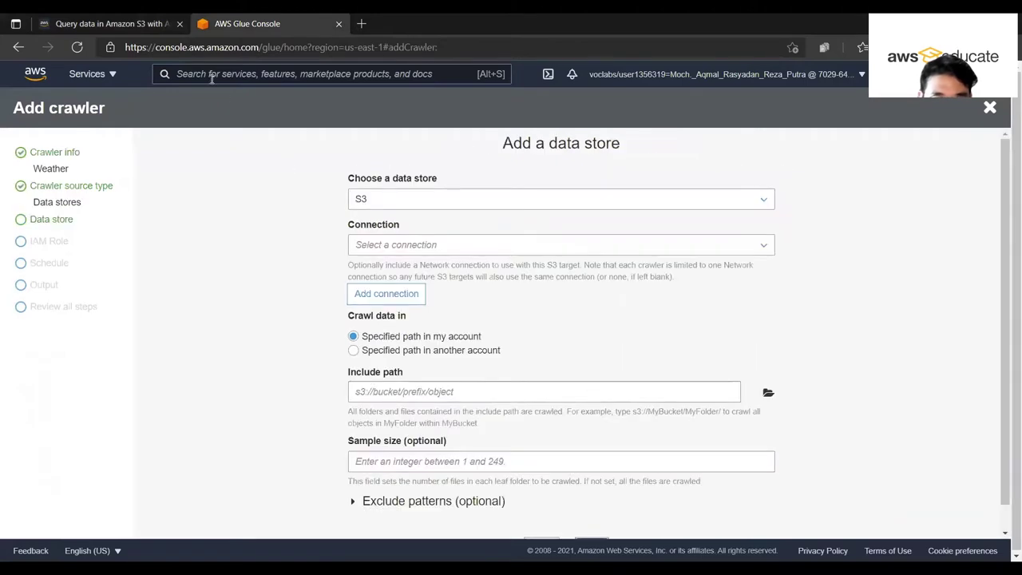
Check the lab instructions and set the S3 data store to crawl a specified path in another account.
{"action": "left_click", "coordinate": [93, 20]}
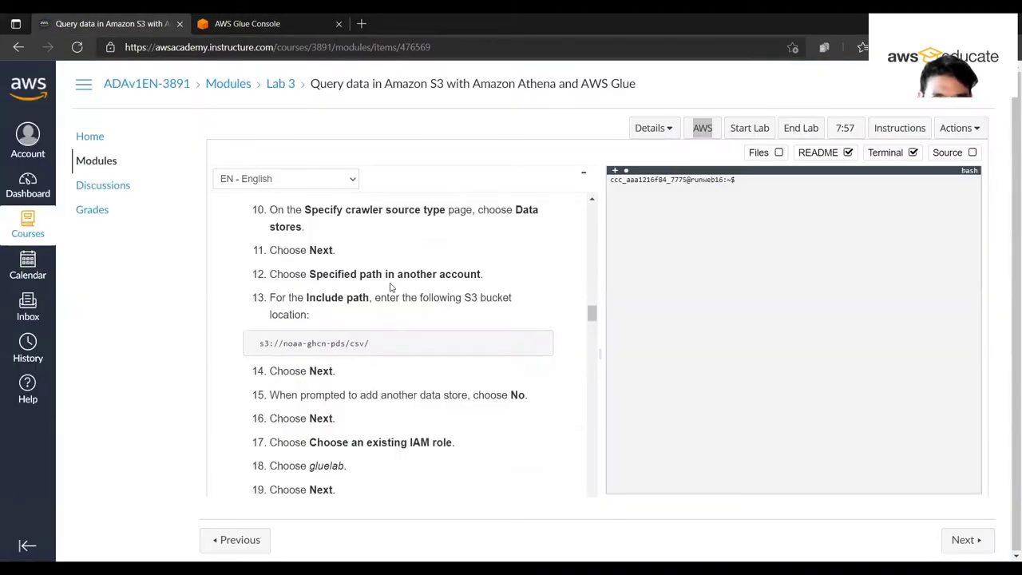
{"action": "left_click", "coordinate": [287, 24]}
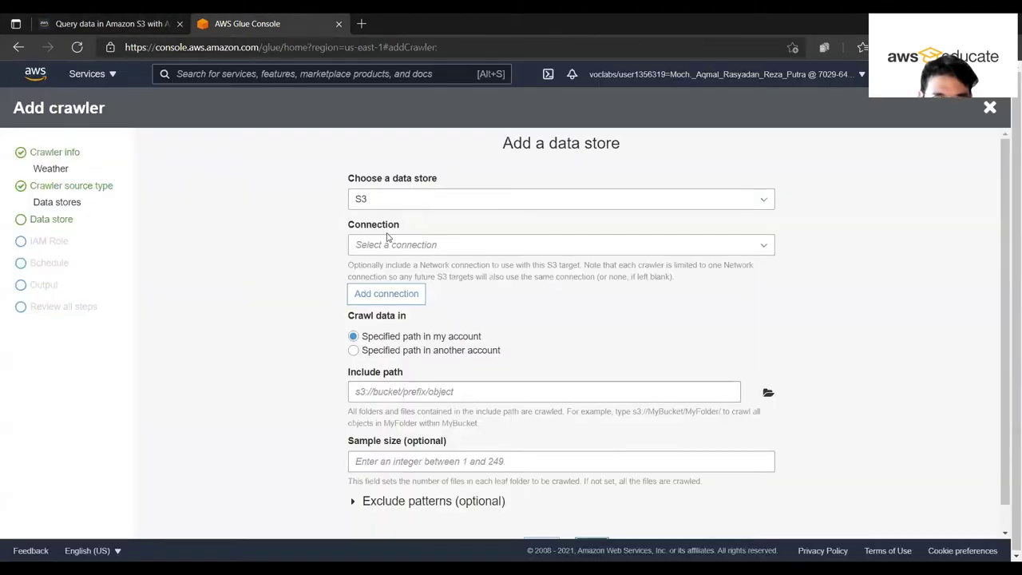
{"action": "left_click", "coordinate": [396, 349]}
Copy the S3 bucket location s3://noaa-ghcn-pds/csv/ from the lab instructions into the include path and continue.
{"action": "left_click", "coordinate": [102, 22]}
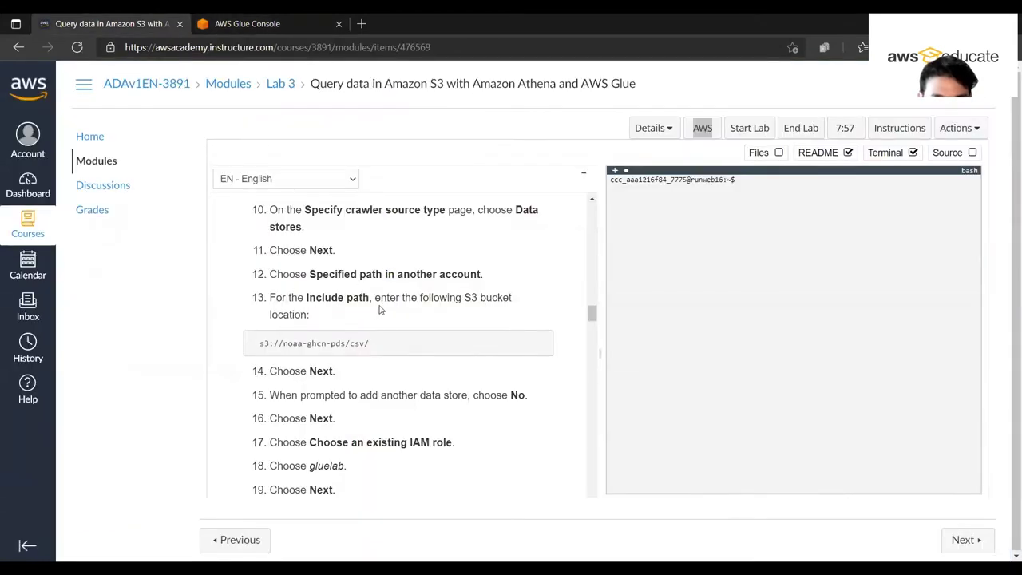
{"action": "mouse_move", "coordinate": [368, 345]}
{"action": "left_mouse_down"}
{"action": "mouse_move", "coordinate": [256, 348]}
{"action": "mouse_move", "coordinate": [379, 351]}
{"action": "left_mouse_up"}
{"action": "key", "text": "ctrl+c"}
{"action": "left_click", "coordinate": [255, 344]}
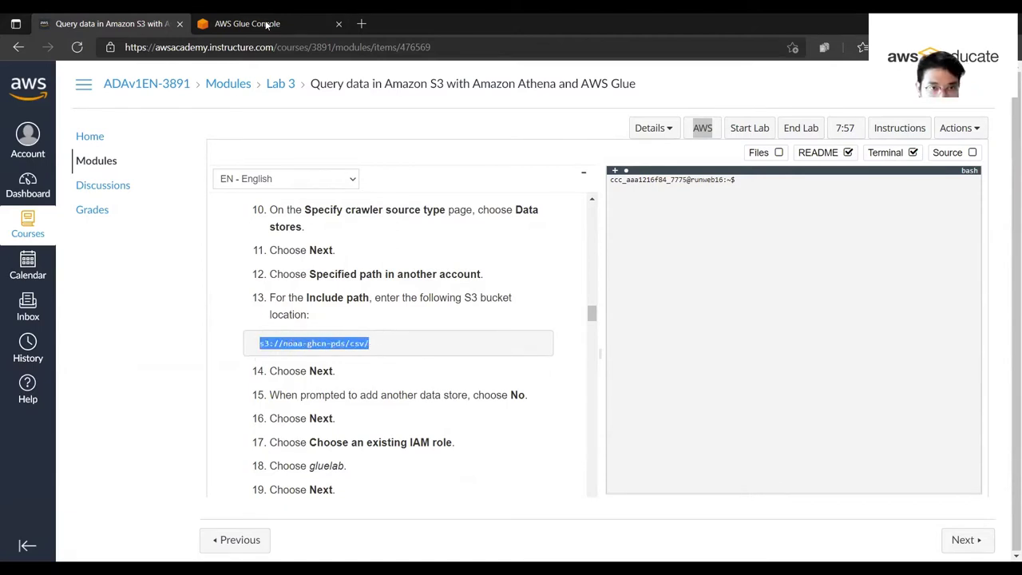
{"action": "key", "text": "ctrl+Tab"}
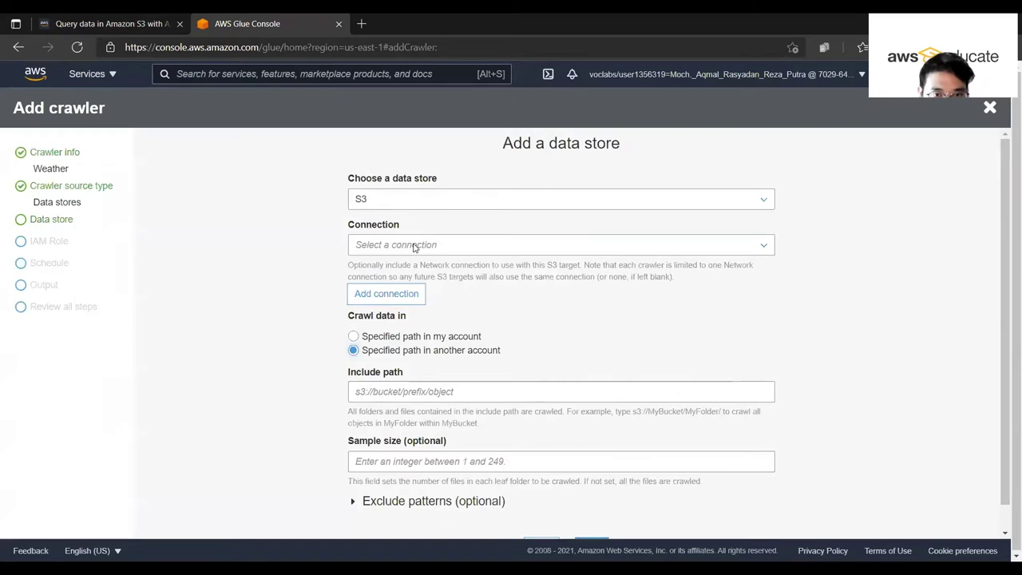
{"action": "left_click", "coordinate": [432, 392]}
{"action": "key", "text": "ctrl+v"}
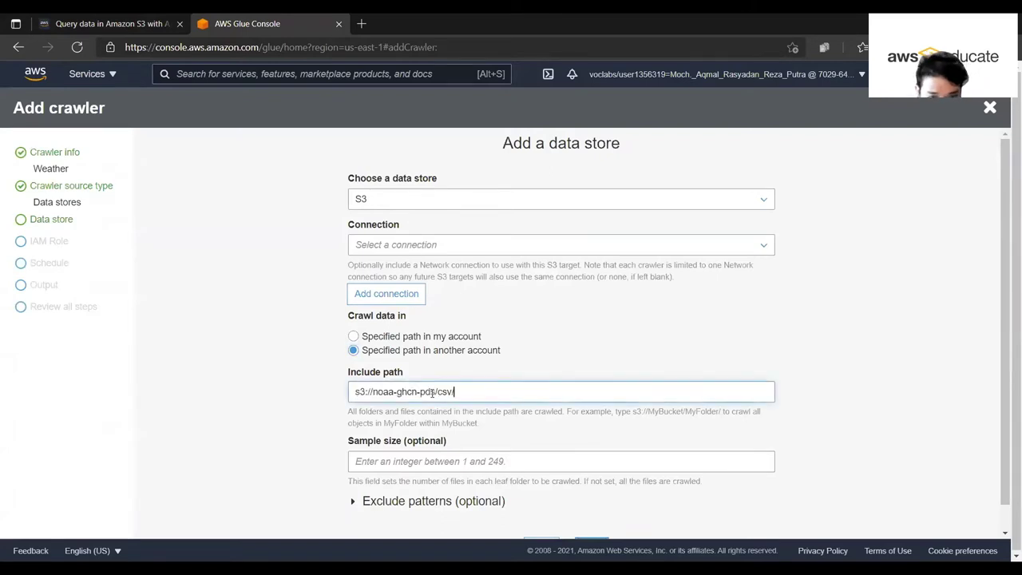
{"action": "key", "text": "ctrl+Tab"}
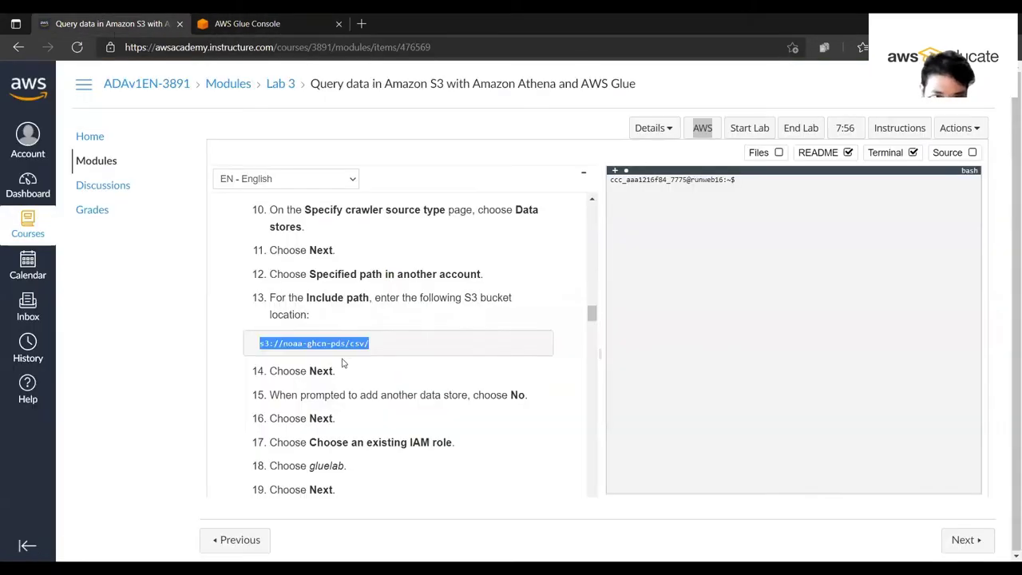
{"action": "left_click", "coordinate": [303, 21]}
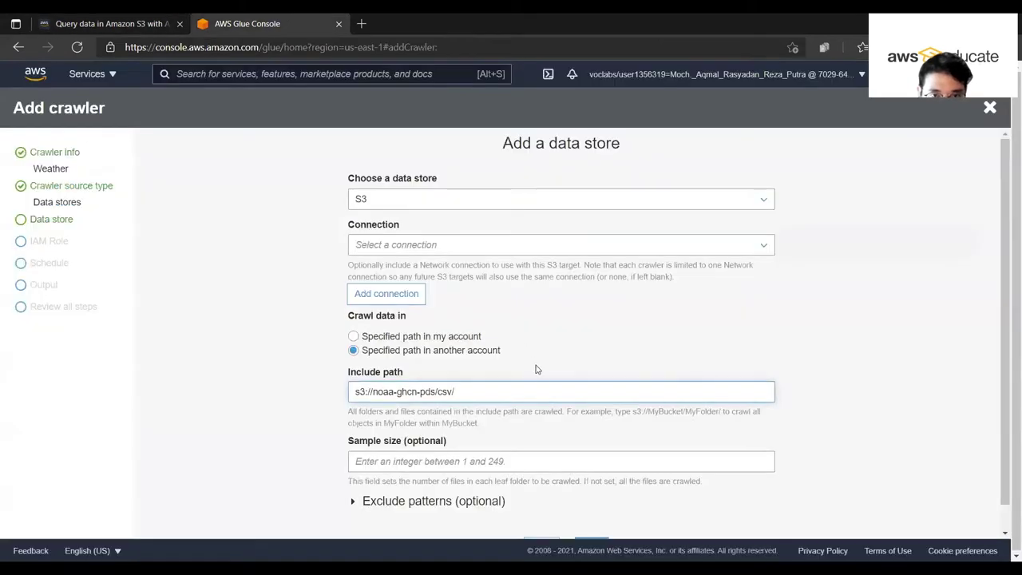
{"action": "scroll", "coordinate": [580, 434], "scroll_direction": "down", "scroll_amount": 1}
{"action": "left_click", "coordinate": [593, 519]}
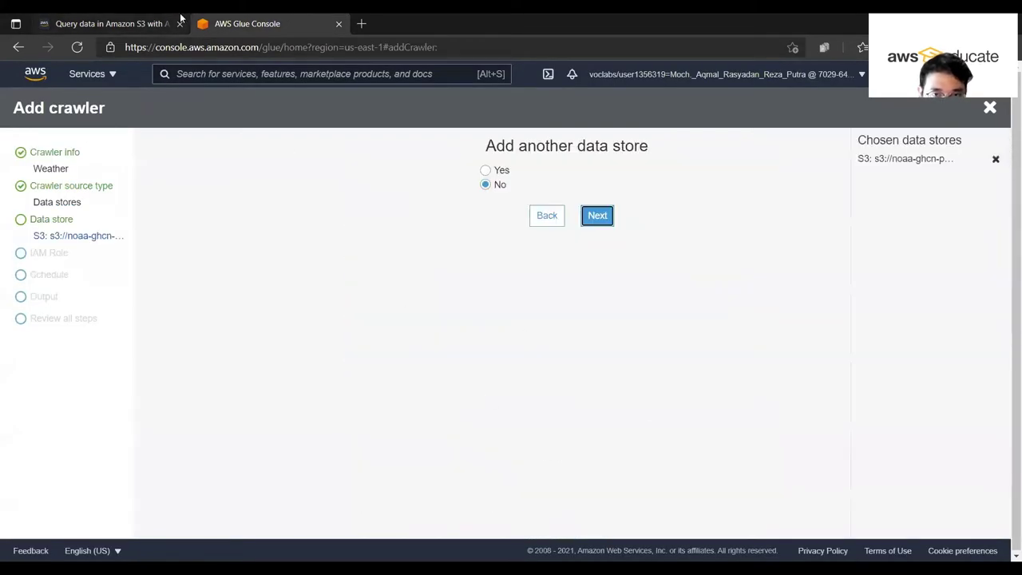
Check the lab instructions, keep No for adding another data store, and continue to the IAM role.
{"action": "left_click", "coordinate": [105, 23]}
{"action": "scroll", "coordinate": [396, 384], "scroll_direction": "down", "scroll_amount": 1}
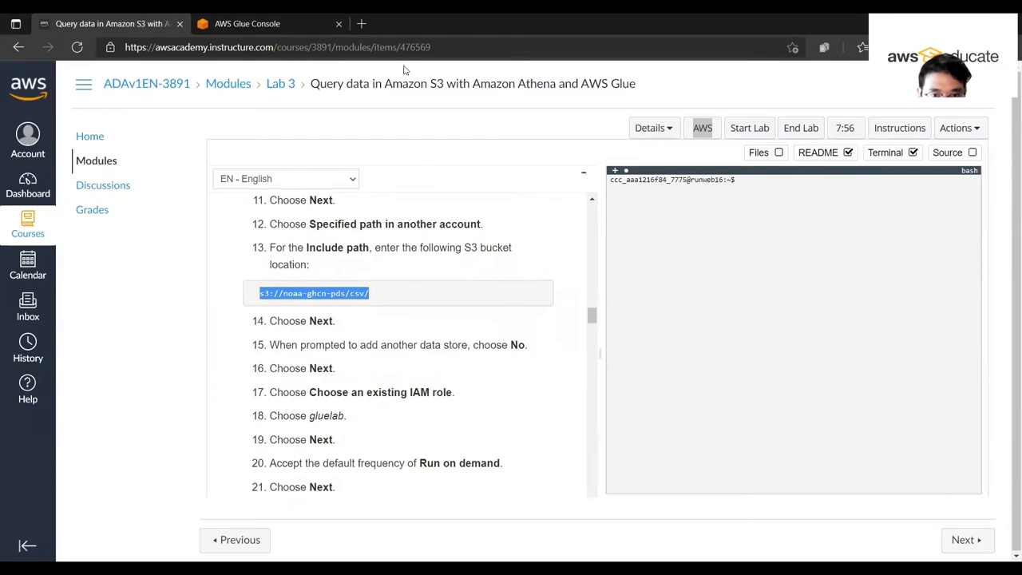
{"action": "left_click", "coordinate": [295, 19]}
{"action": "left_click", "coordinate": [591, 217]}
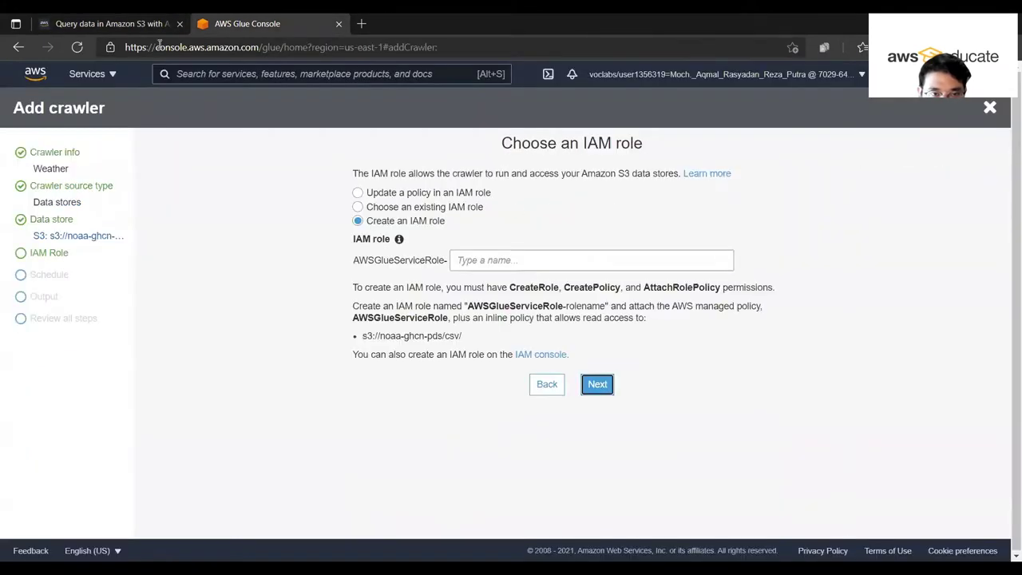
Assign the existing IAM role gluelab to the crawler, as the lab instructions specify, and continue to the schedule.
{"action": "left_click", "coordinate": [103, 23]}
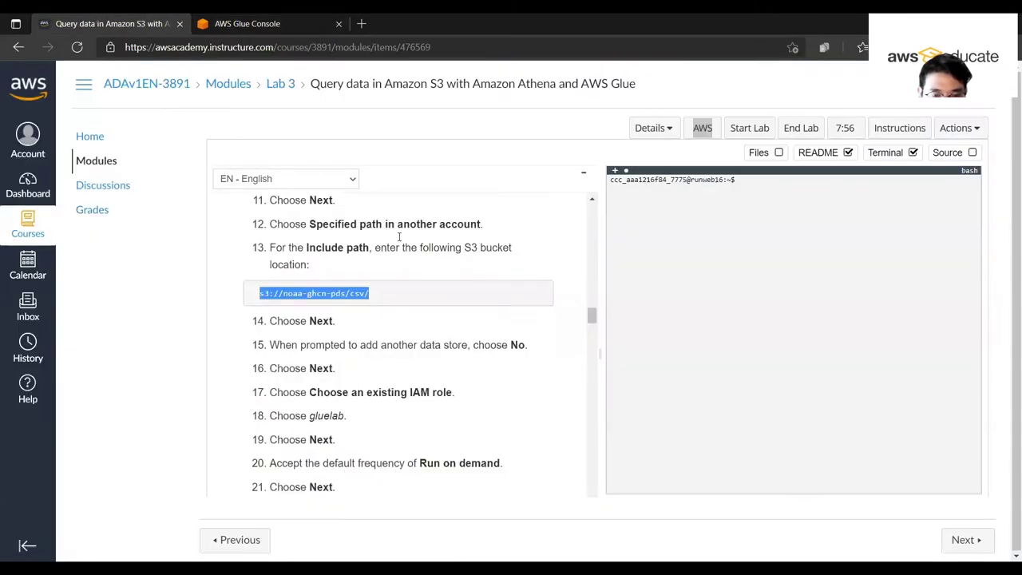
{"action": "left_click", "coordinate": [274, 27]}
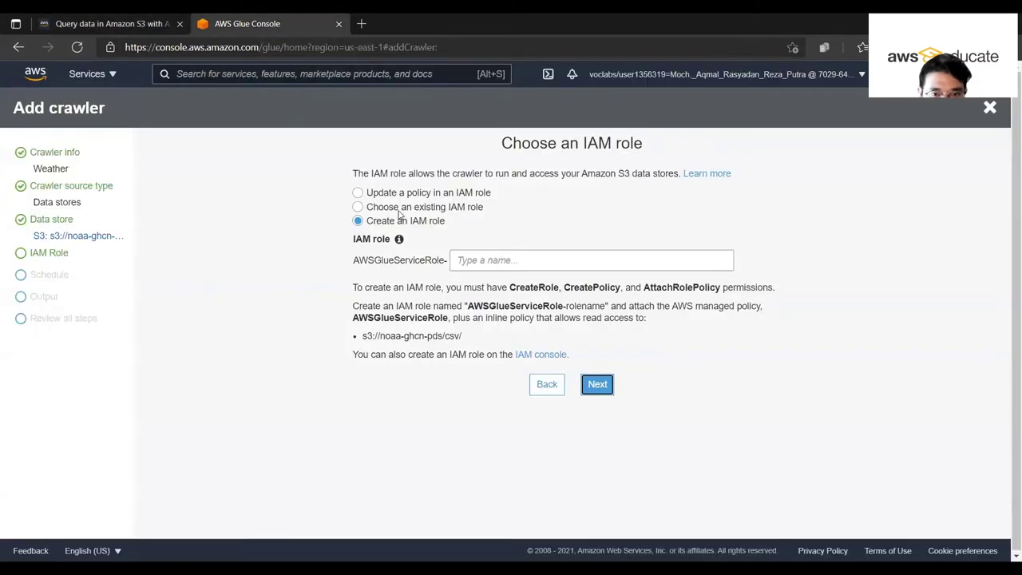
{"action": "left_click", "coordinate": [357, 207]}
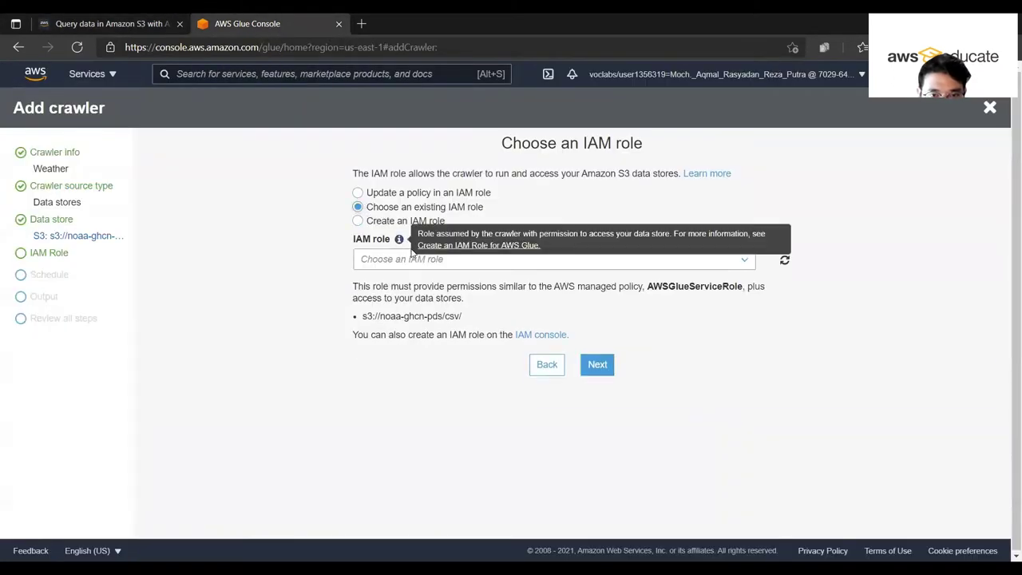
{"action": "left_click", "coordinate": [417, 259]}
{"action": "left_click", "coordinate": [409, 280]}
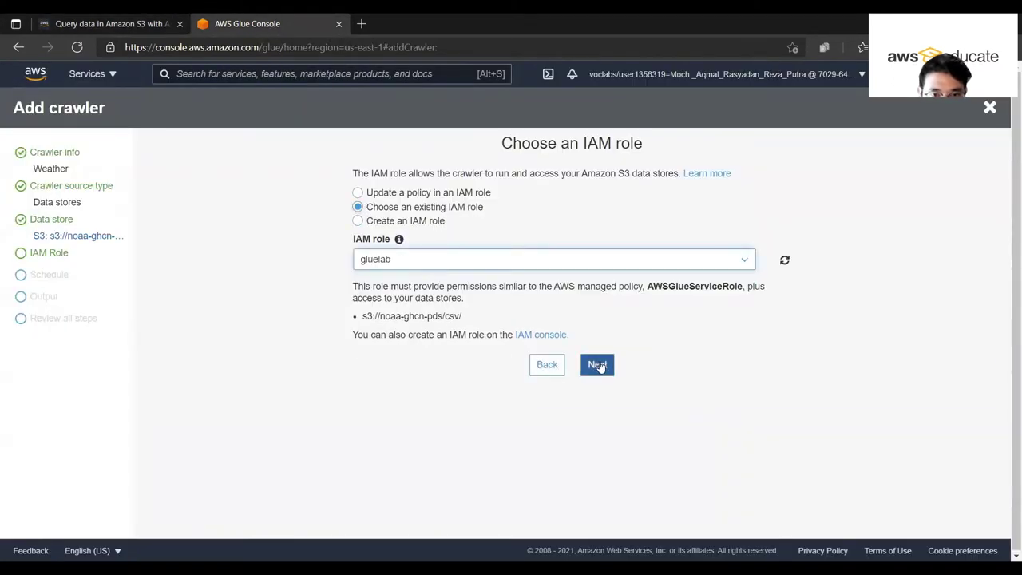
{"action": "left_click", "coordinate": [595, 364]}
Check the lab instructions and accept the Run on demand frequency for the crawler, continuing to the output settings.
{"action": "left_click", "coordinate": [112, 17]}
{"action": "scroll", "coordinate": [364, 426], "scroll_direction": "down", "scroll_amount": 4}
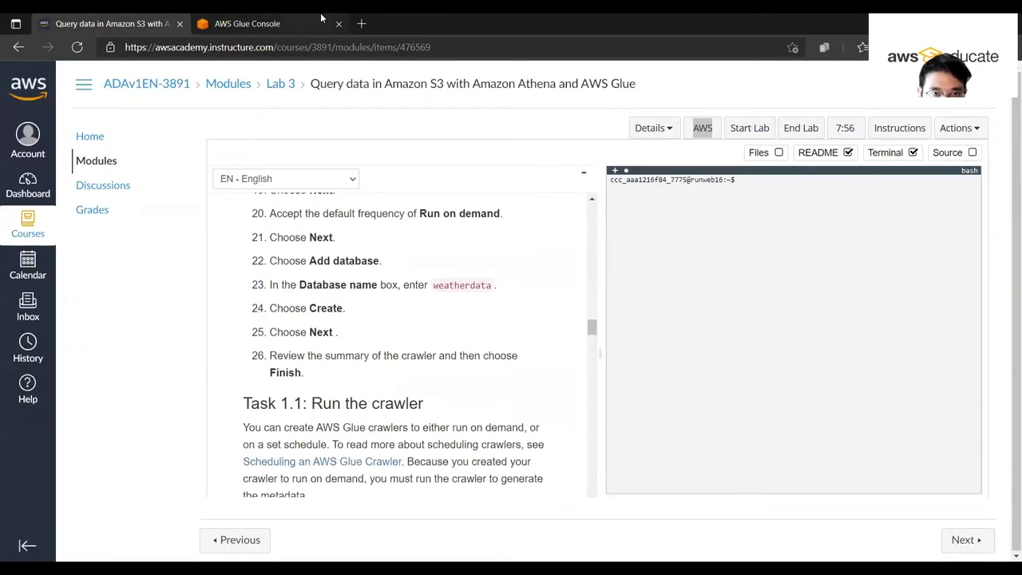
{"action": "left_click", "coordinate": [296, 19]}
{"action": "left_click", "coordinate": [584, 230]}
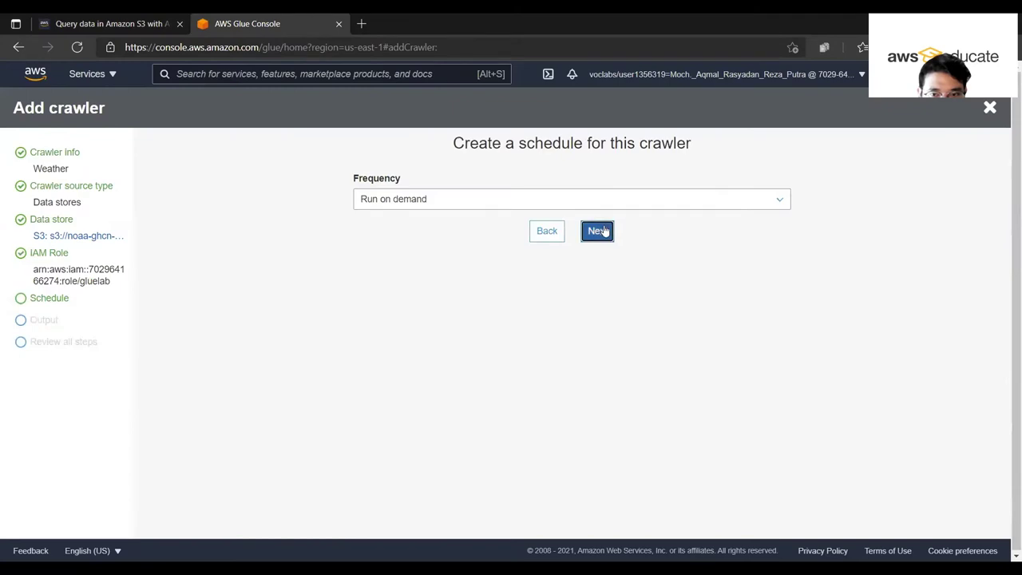
Add a database for the crawler's output, using the name weatherdata copied from the lab instructions.
{"action": "left_click", "coordinate": [132, 22]}
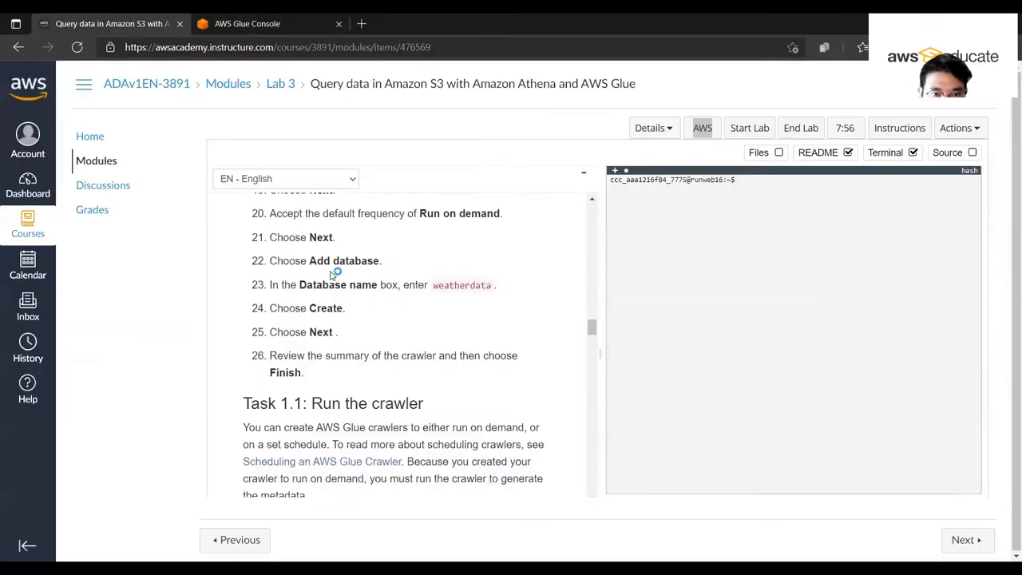
{"action": "left_click", "coordinate": [289, 20]}
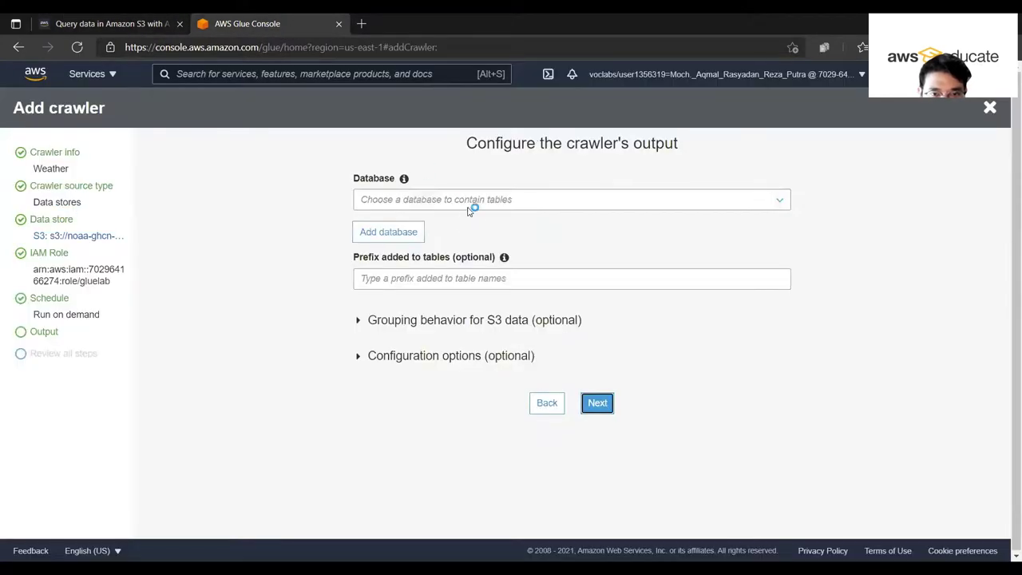
{"action": "left_click", "coordinate": [404, 234]}
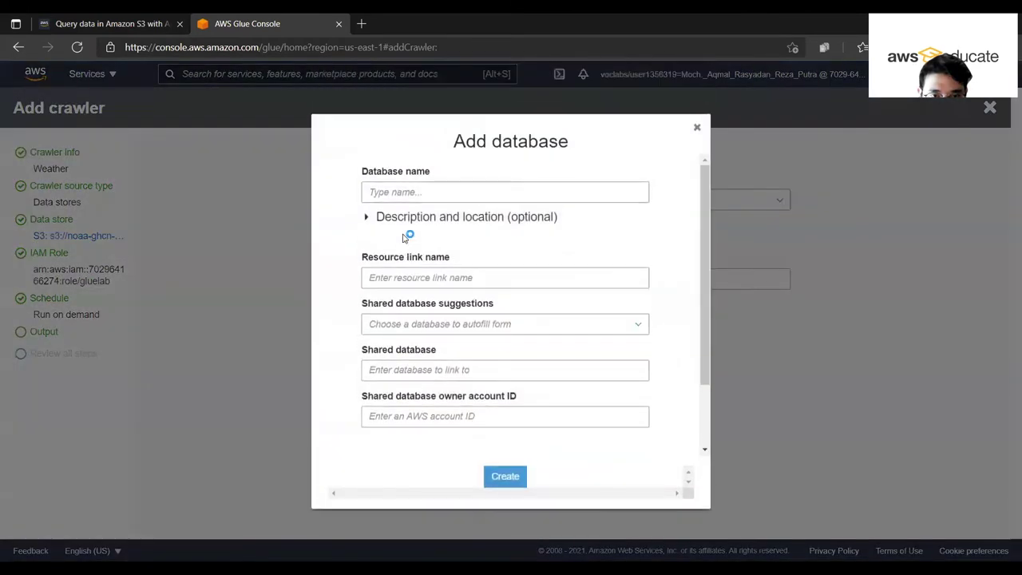
{"action": "left_click", "coordinate": [111, 23]}
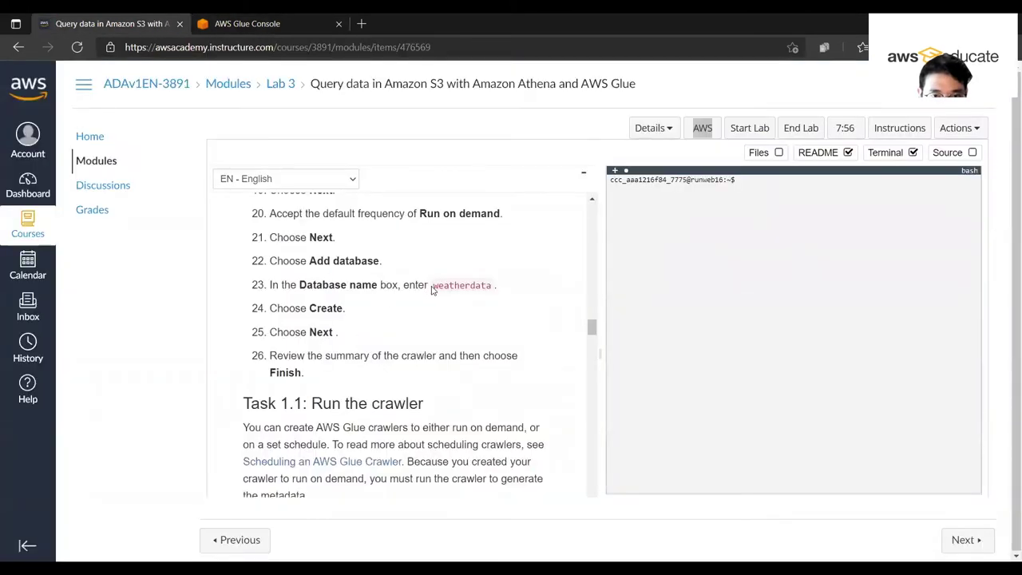
{"action": "left_click_drag", "start_coordinate": [432, 286], "coordinate": [493, 285]}
{"action": "key", "text": "ctrl+c"}
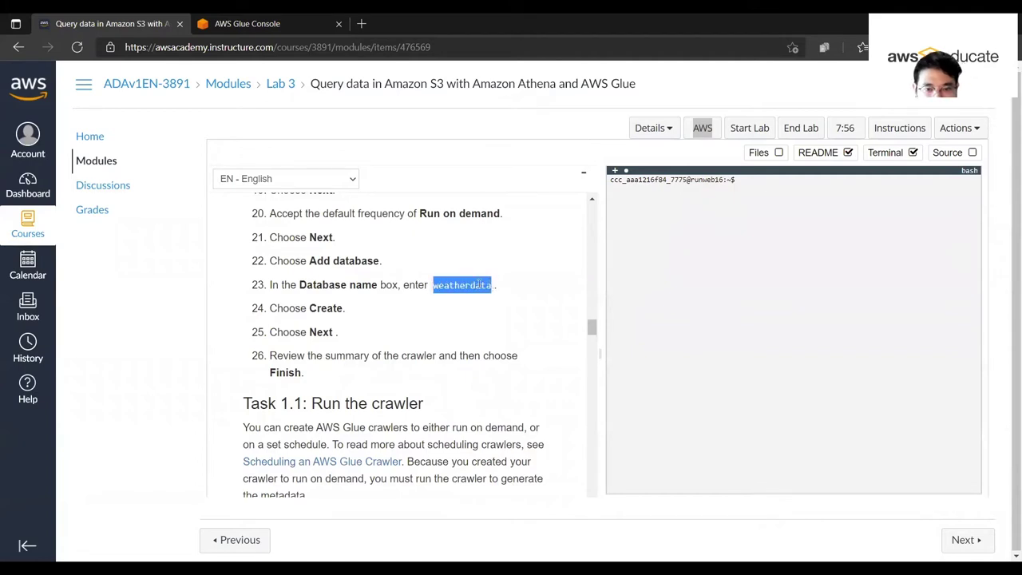
{"action": "left_click", "coordinate": [225, 22]}
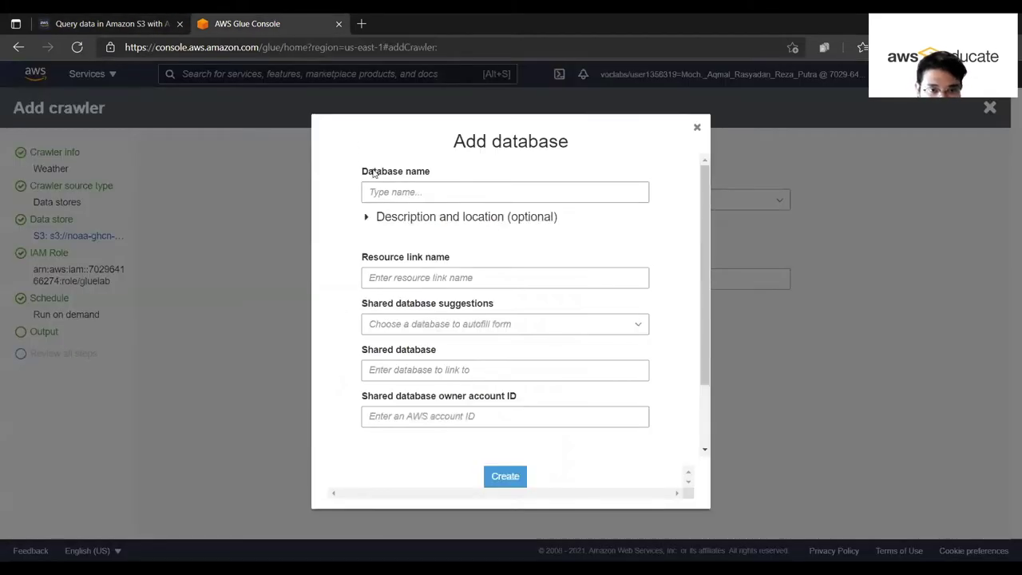
{"action": "left_click", "coordinate": [401, 199]}
{"action": "key", "text": "ctrl+v"}
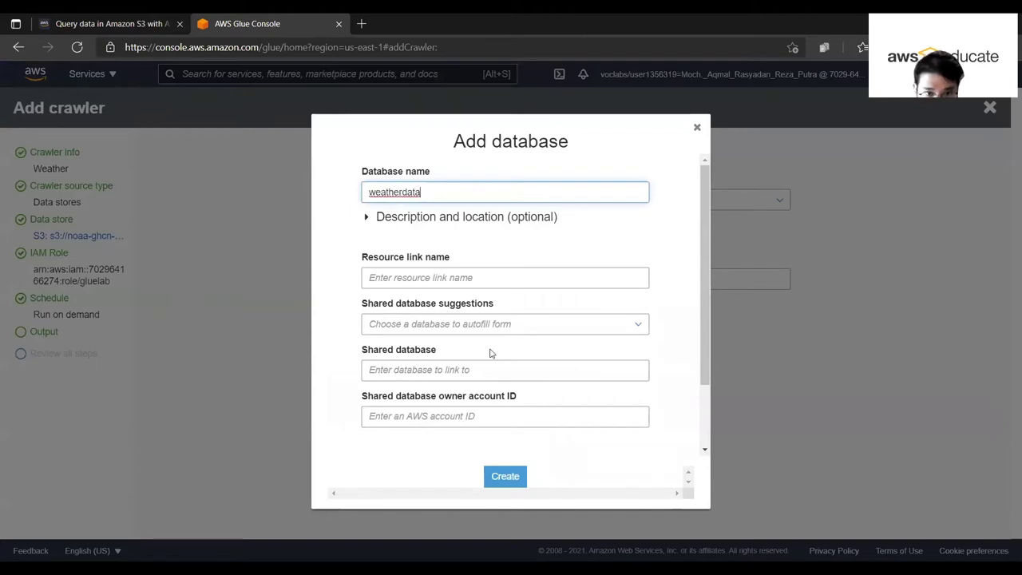
{"action": "scroll", "coordinate": [488, 447], "scroll_direction": "down", "scroll_amount": 1}
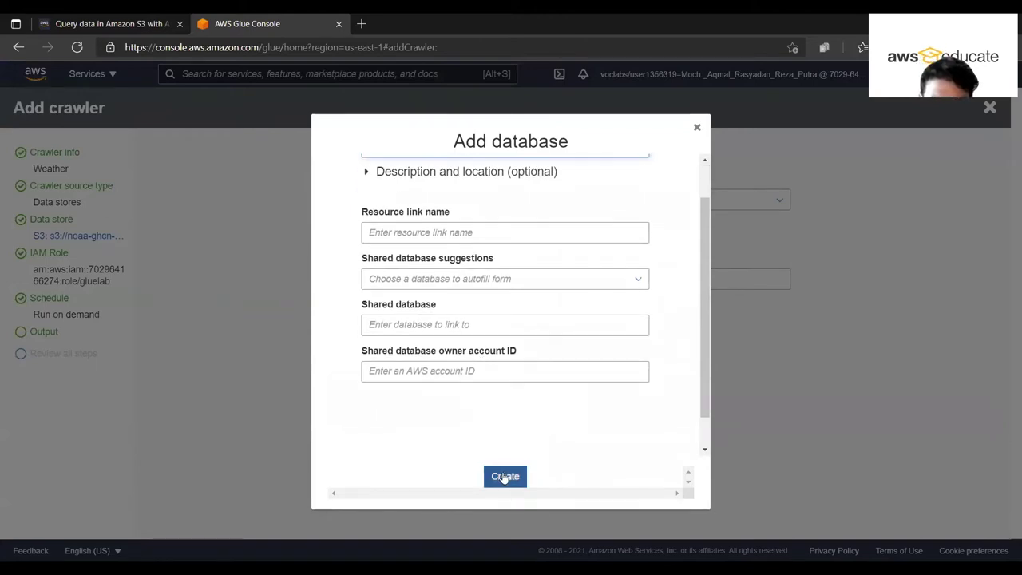
{"action": "left_click", "coordinate": [505, 476]}
Continue to the crawler summary, review it as the lab instructions ask, and finish creating the Weather crawler.
{"action": "left_click", "coordinate": [111, 23]}
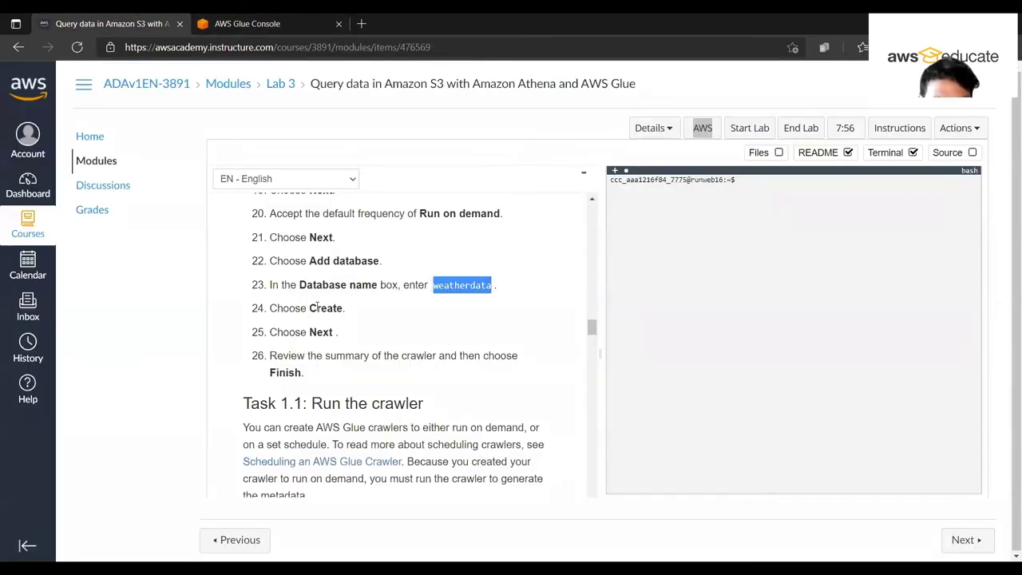
{"action": "key", "text": "ctrl+Tab"}
{"action": "left_click", "coordinate": [598, 403]}
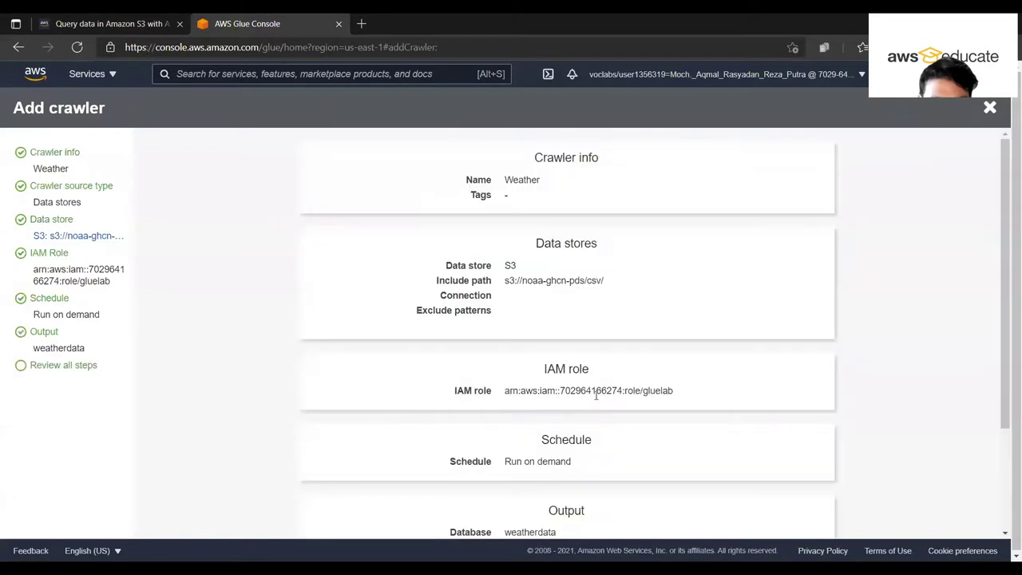
{"action": "scroll", "coordinate": [593, 412], "scroll_direction": "down", "scroll_amount": 3}
{"action": "left_click", "coordinate": [592, 522]}
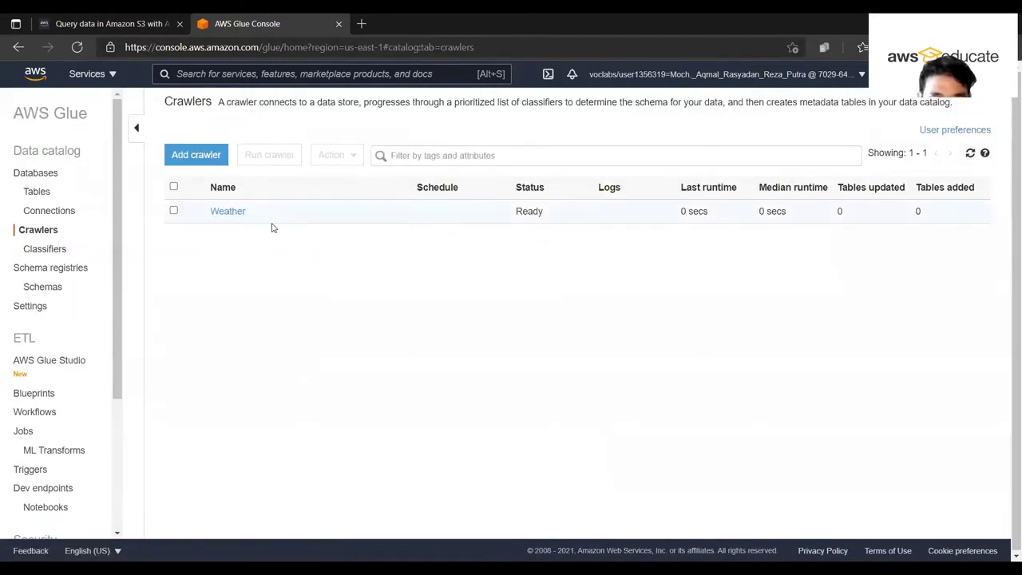
Read the Task 1.1 instructions for running the crawler and return to the crawler list in the AWS Glue console.
{"action": "left_click", "coordinate": [112, 23]}
{"action": "scroll", "coordinate": [341, 333], "scroll_direction": "down", "scroll_amount": 2}
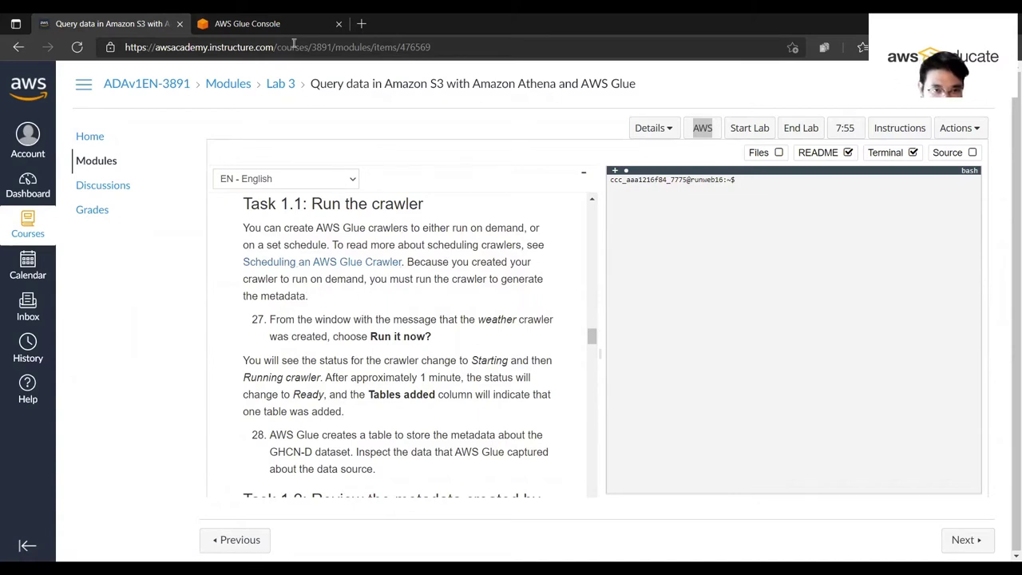
{"action": "key", "text": "ctrl+Tab"}
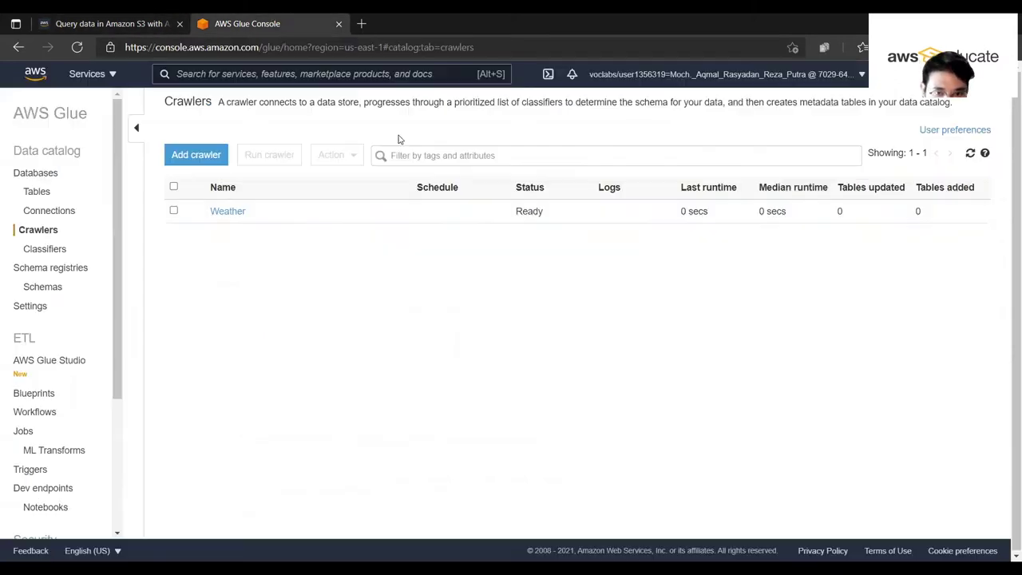
Check the Weather crawler's details against the lab instructions and look through the catalog's databases and tables.
{"action": "left_click", "coordinate": [224, 212]}
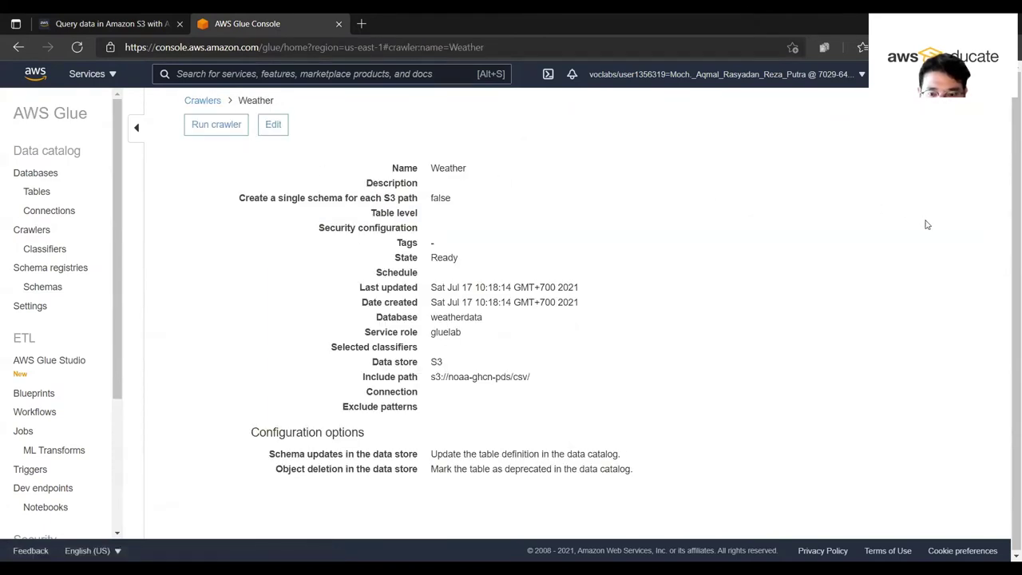
{"action": "key", "text": "ctrl+Tab"}
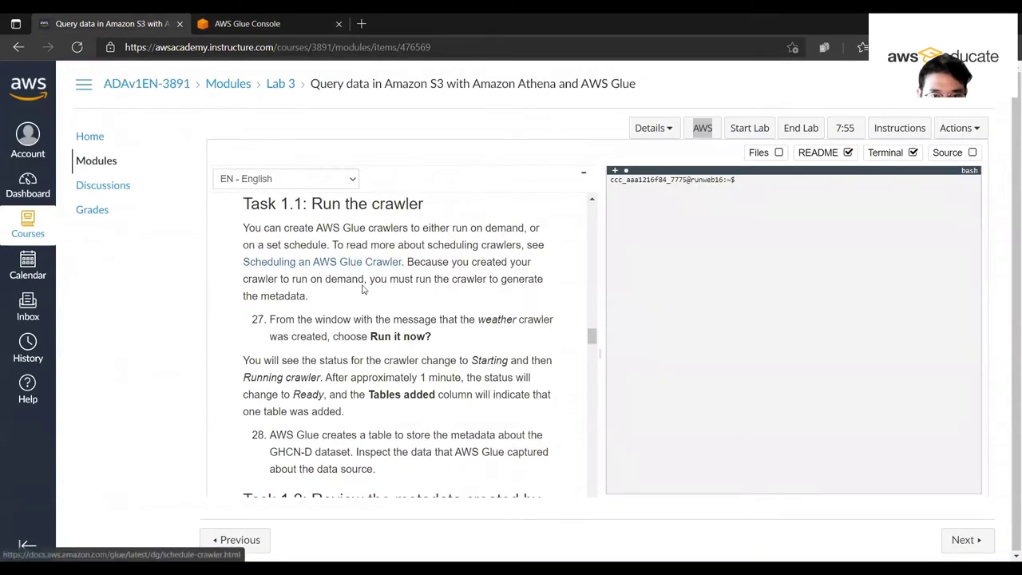
{"action": "left_click", "coordinate": [275, 23]}
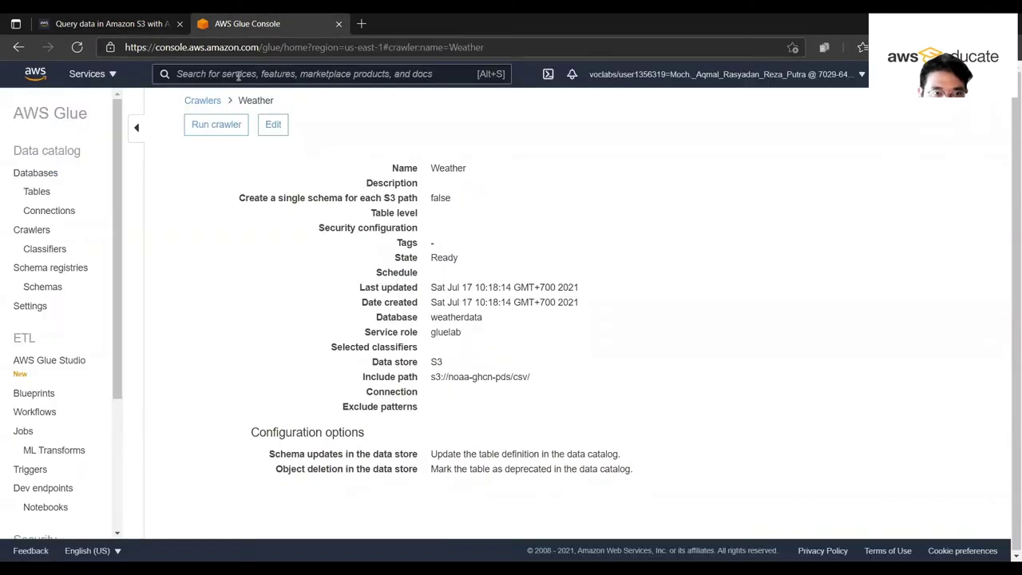
{"action": "left_click", "coordinate": [135, 128]}
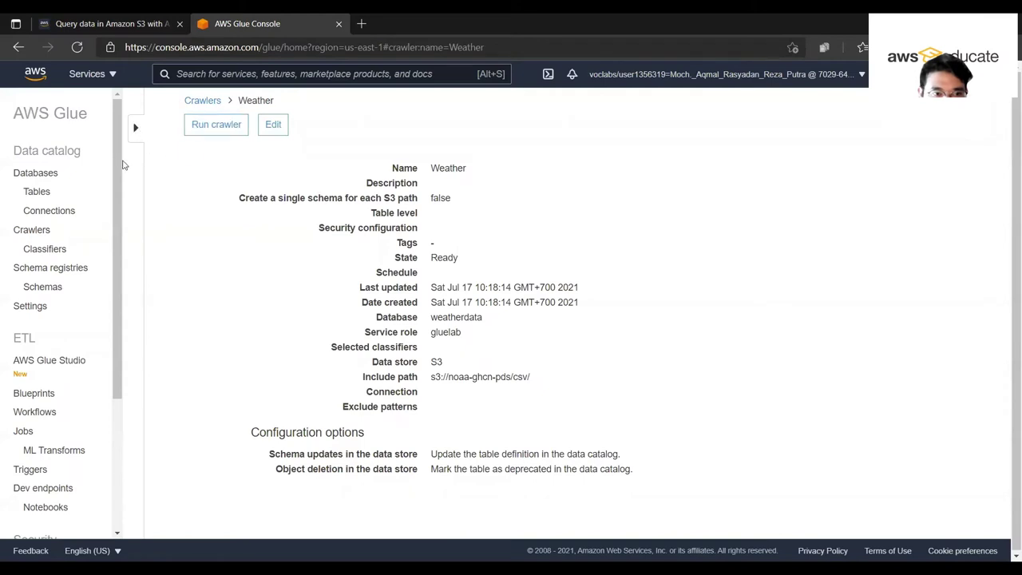
{"action": "left_click", "coordinate": [46, 180]}
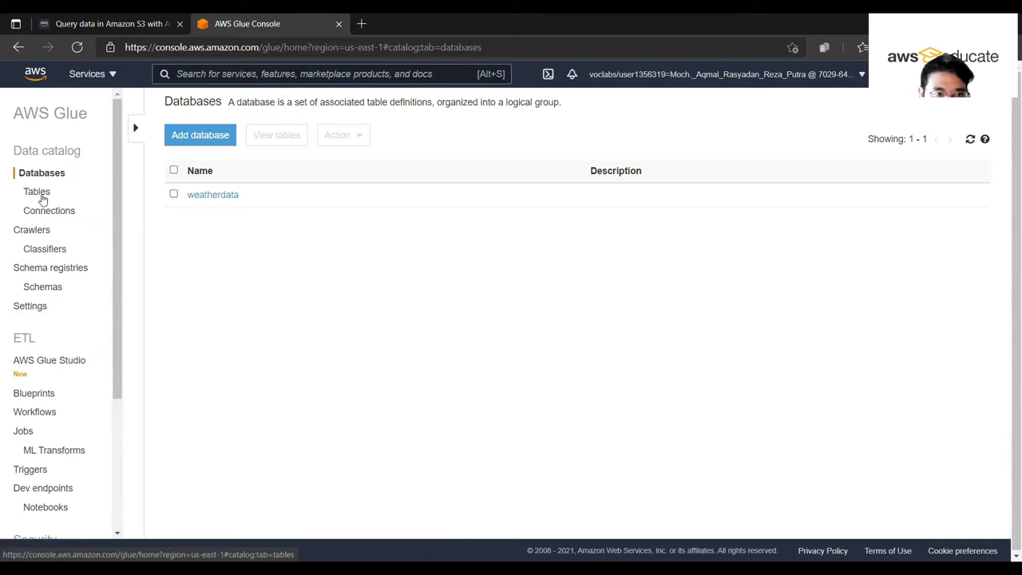
{"action": "left_click", "coordinate": [38, 193]}
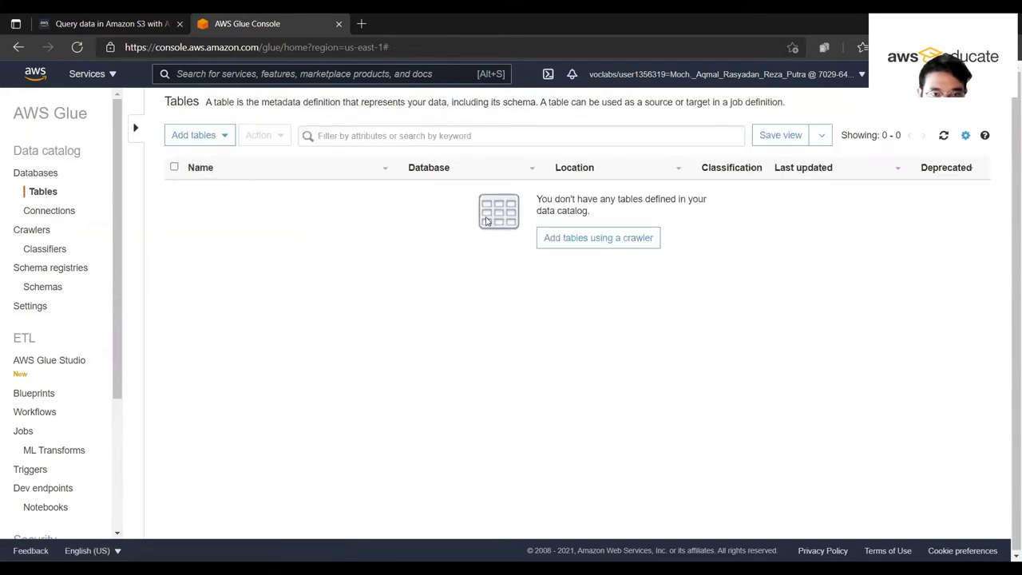
Return to the crawler list, open the Weather crawler and run it.
{"action": "left_click", "coordinate": [36, 231]}
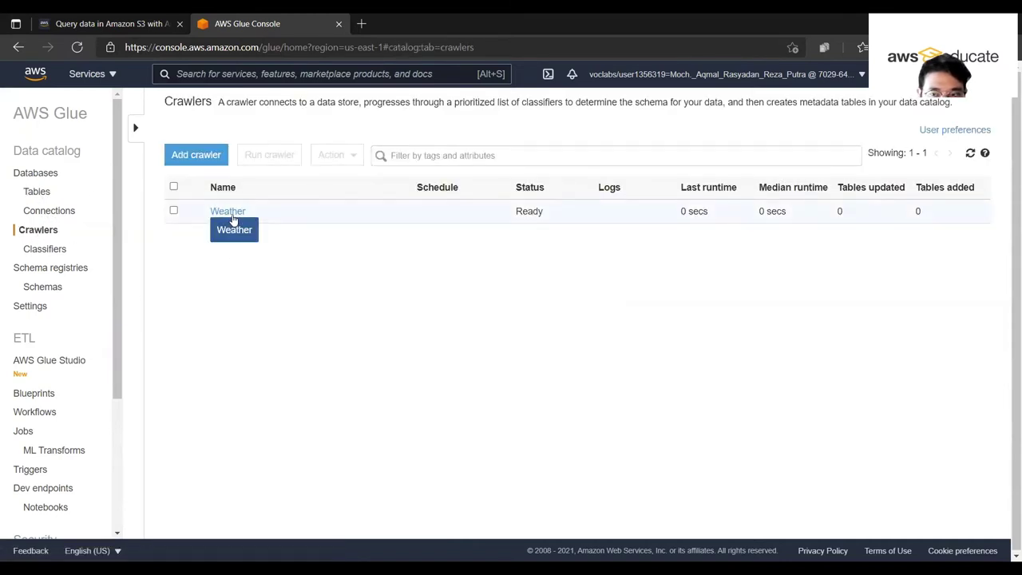
{"action": "left_click", "coordinate": [230, 214]}
{"action": "left_click", "coordinate": [225, 132]}
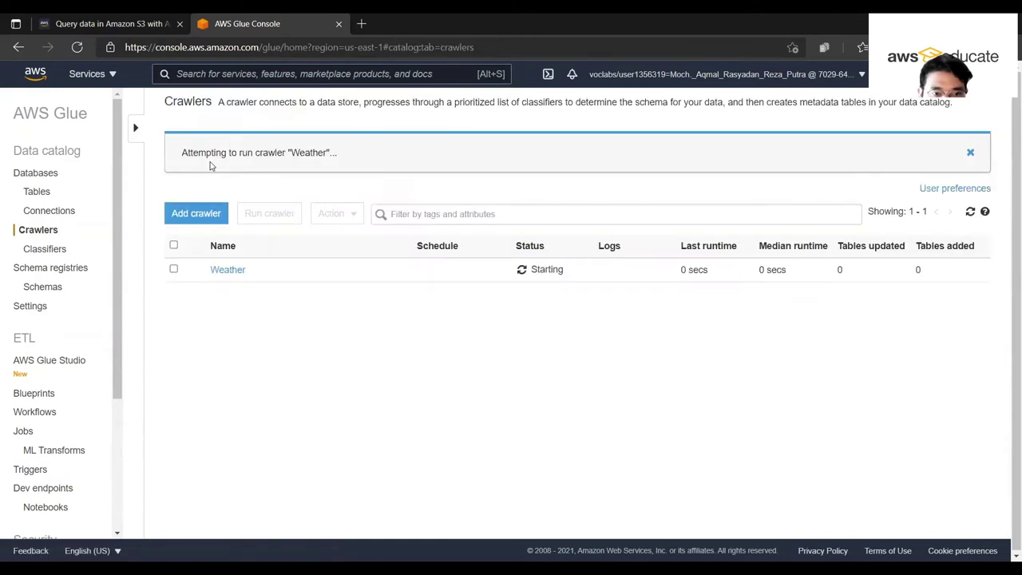
Monitor the Weather crawler's run status until it finishes, checking the Task 1.1 instructions for the expected statuses.
{"action": "left_click", "coordinate": [108, 23]}
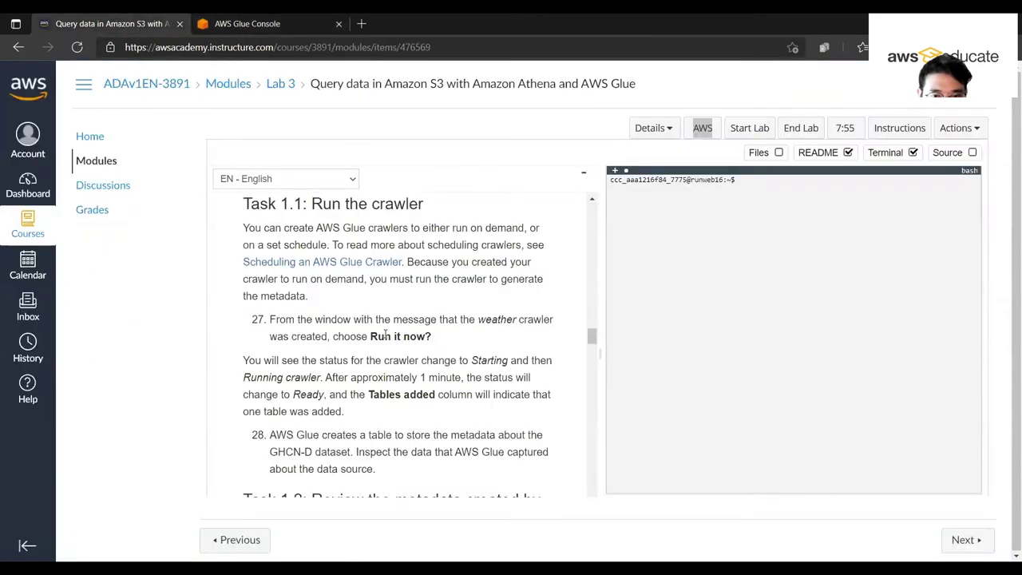
{"action": "left_click", "coordinate": [264, 23]}
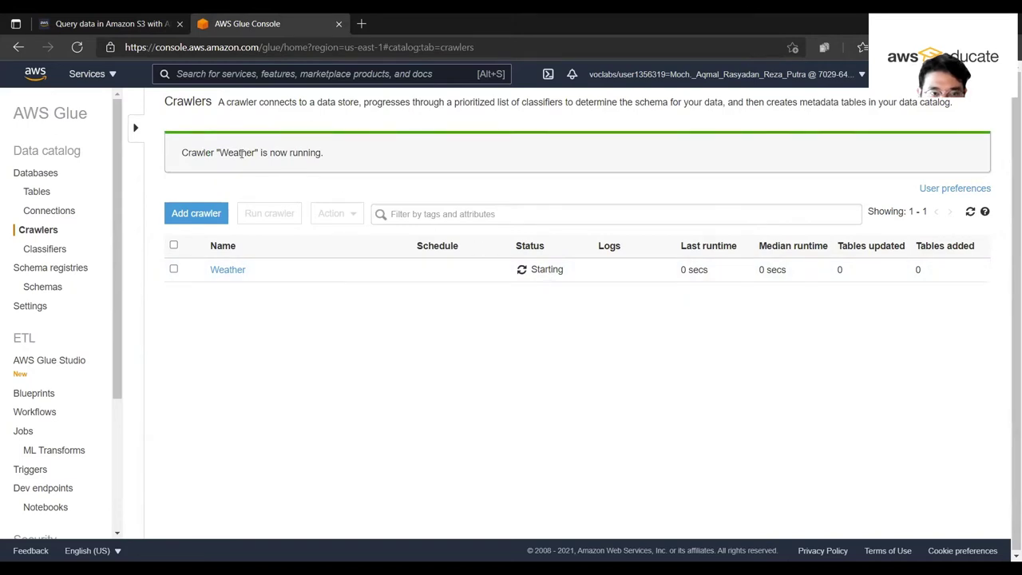
{"action": "left_click", "coordinate": [109, 24]}
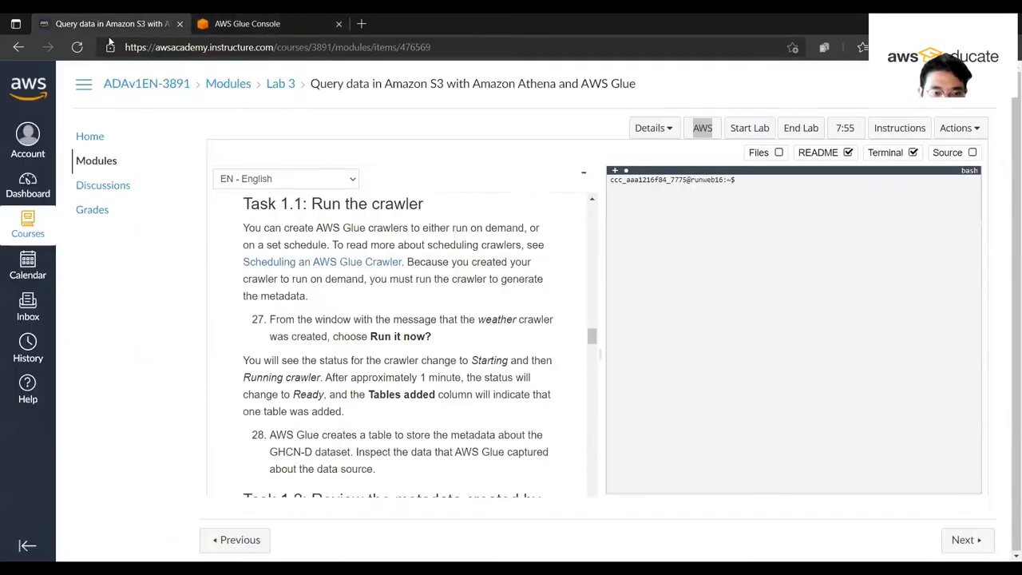
{"action": "scroll", "coordinate": [392, 322], "scroll_direction": "down", "scroll_amount": 1}
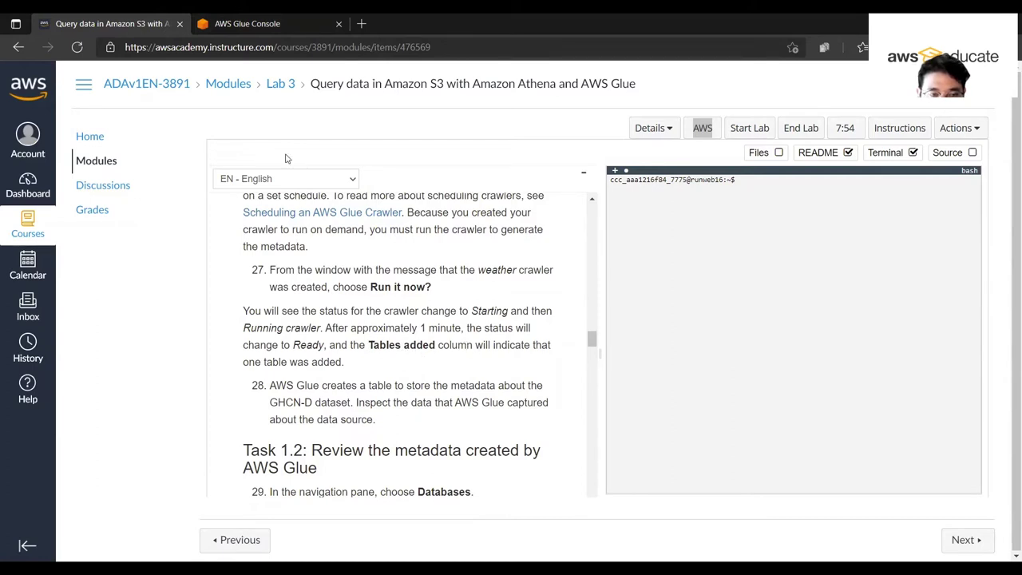
{"action": "left_click", "coordinate": [264, 23]}
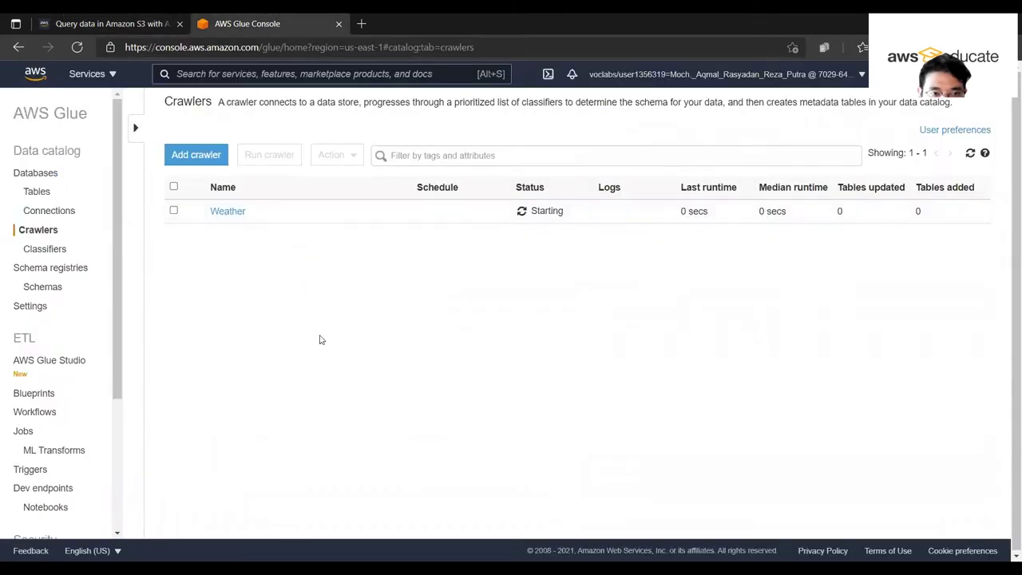
{"action": "left_click", "coordinate": [116, 18]}
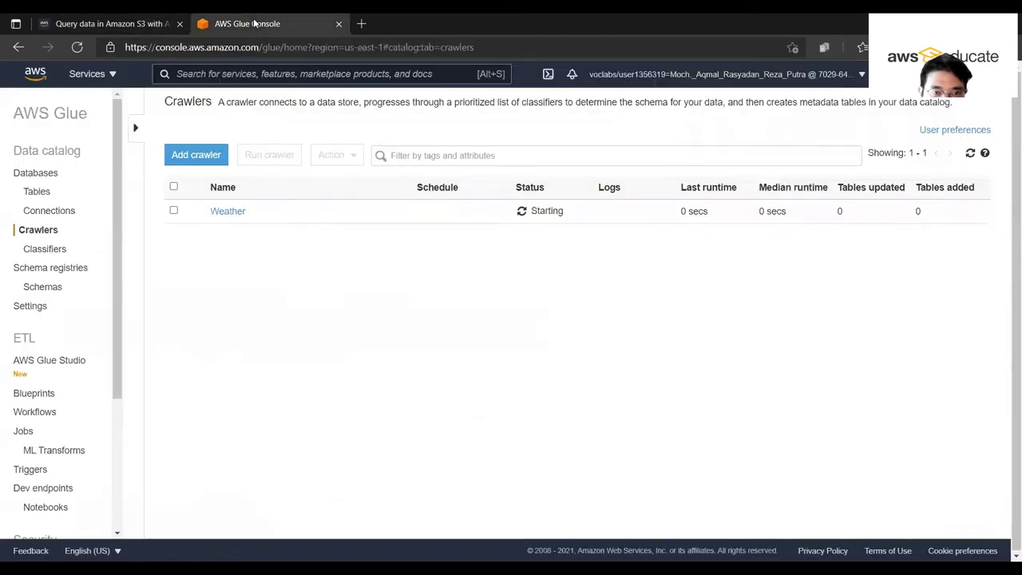
{"action": "left_click", "coordinate": [255, 24]}
{"action": "left_click", "coordinate": [112, 23]}
{"action": "left_click", "coordinate": [288, 20]}
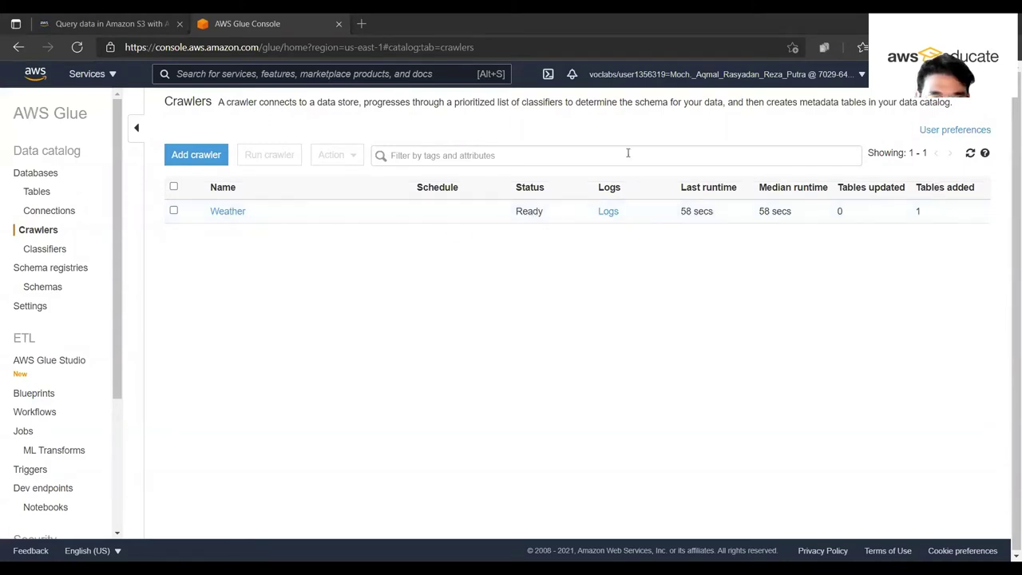
Read the Task 1.2 instructions on reviewing the metadata and open the database list in the AWS Glue console.
{"action": "left_click", "coordinate": [141, 20]}
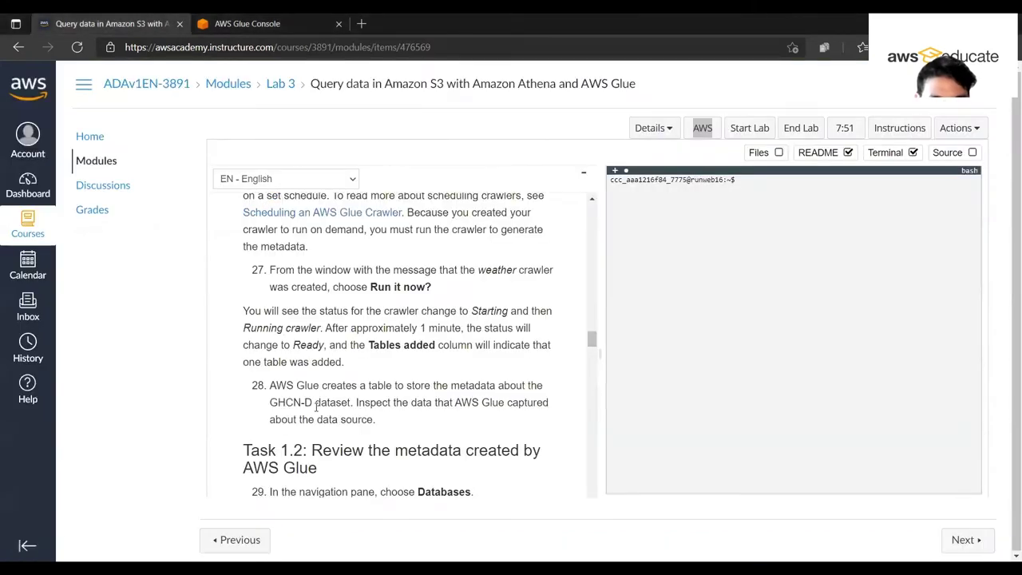
{"action": "scroll", "coordinate": [347, 373], "scroll_direction": "down", "scroll_amount": 3}
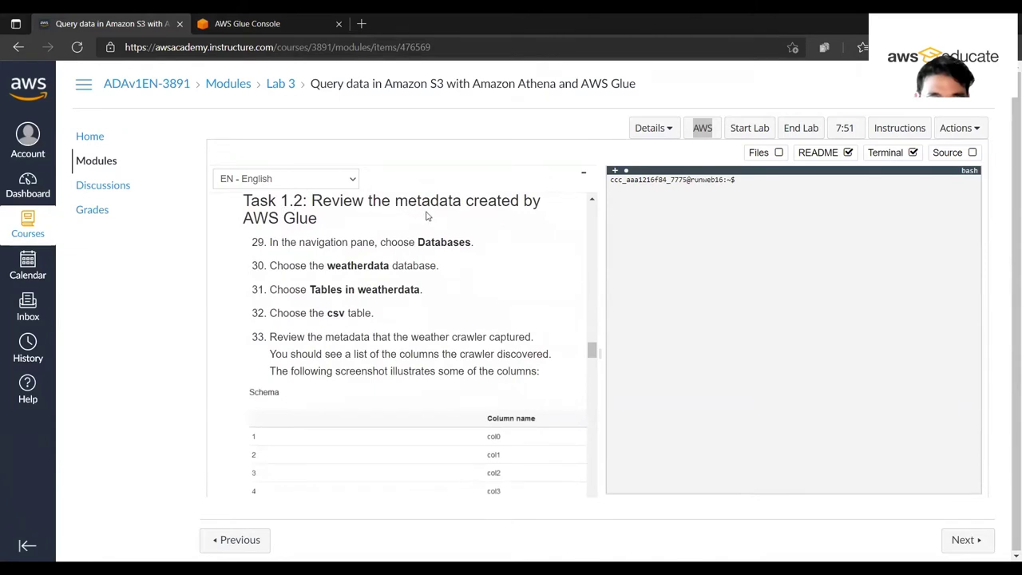
{"action": "left_click", "coordinate": [275, 18]}
{"action": "left_click", "coordinate": [36, 173]}
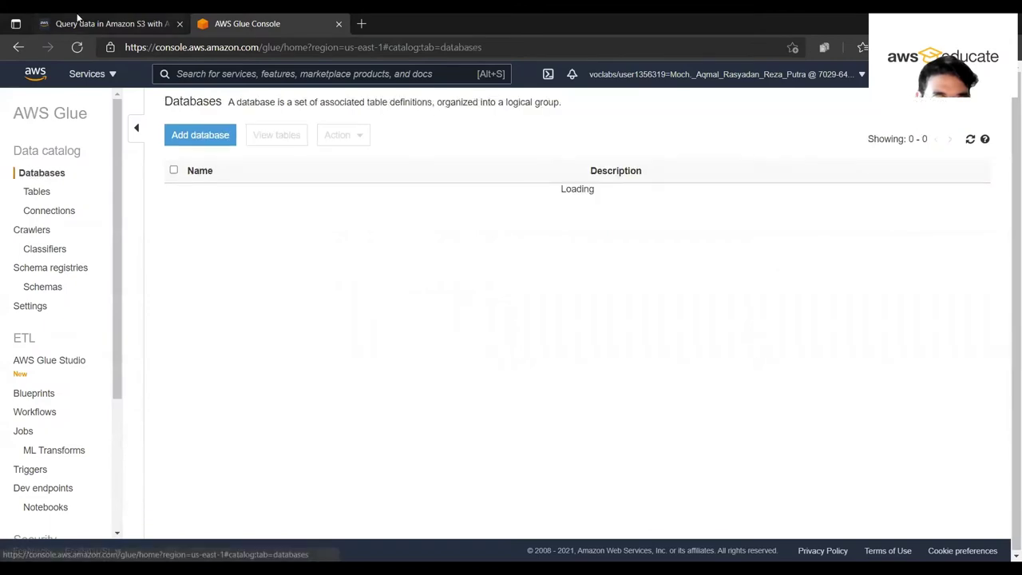
{"action": "left_click", "coordinate": [77, 18]}
{"action": "left_click", "coordinate": [303, 19]}
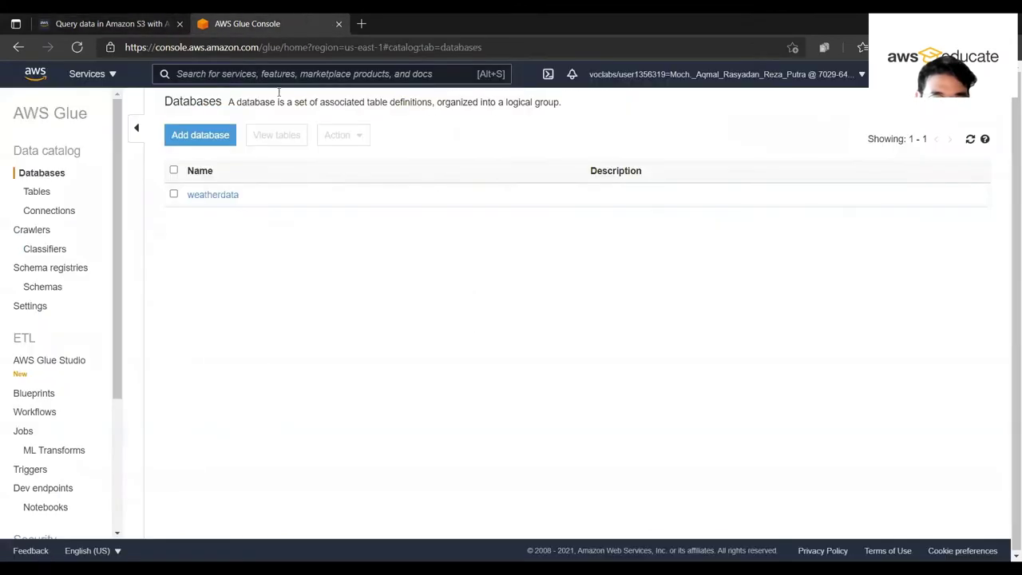
Open the weatherdata database and list the tables it contains.
{"action": "left_click", "coordinate": [173, 193]}
{"action": "left_click", "coordinate": [104, 19]}
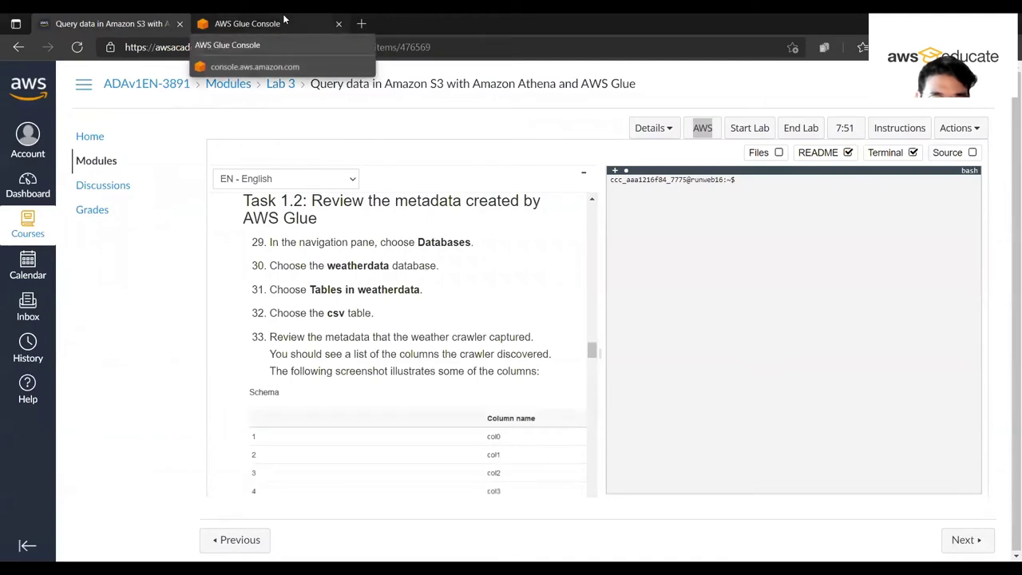
{"action": "left_click", "coordinate": [315, 24]}
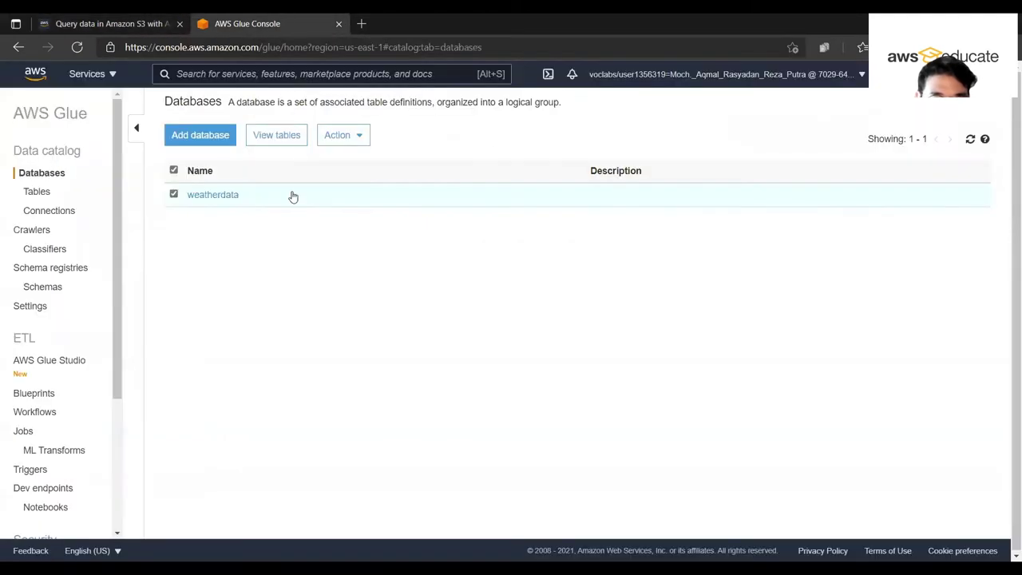
{"action": "left_click", "coordinate": [343, 137]}
{"action": "left_click", "coordinate": [295, 244]}
{"action": "left_click", "coordinate": [211, 195]}
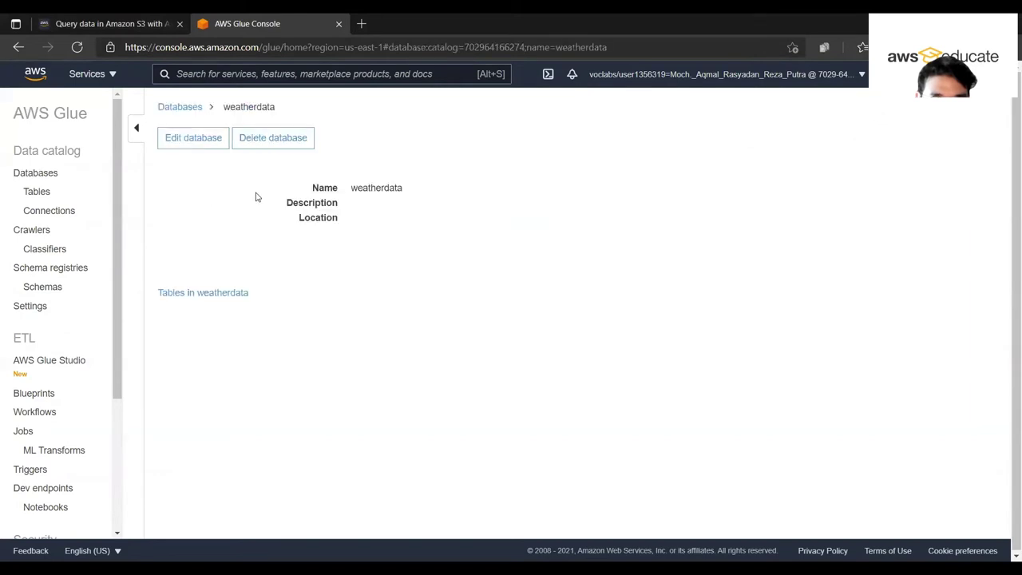
{"action": "left_click", "coordinate": [215, 293]}
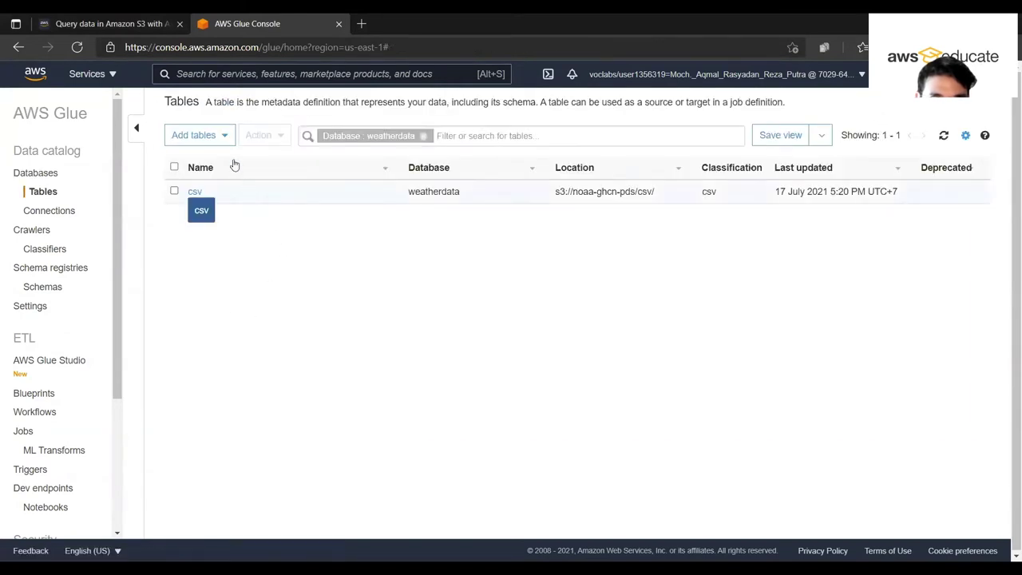
Check the lab instructions and open the csv table in the weatherdata database.
{"action": "left_click", "coordinate": [114, 24]}
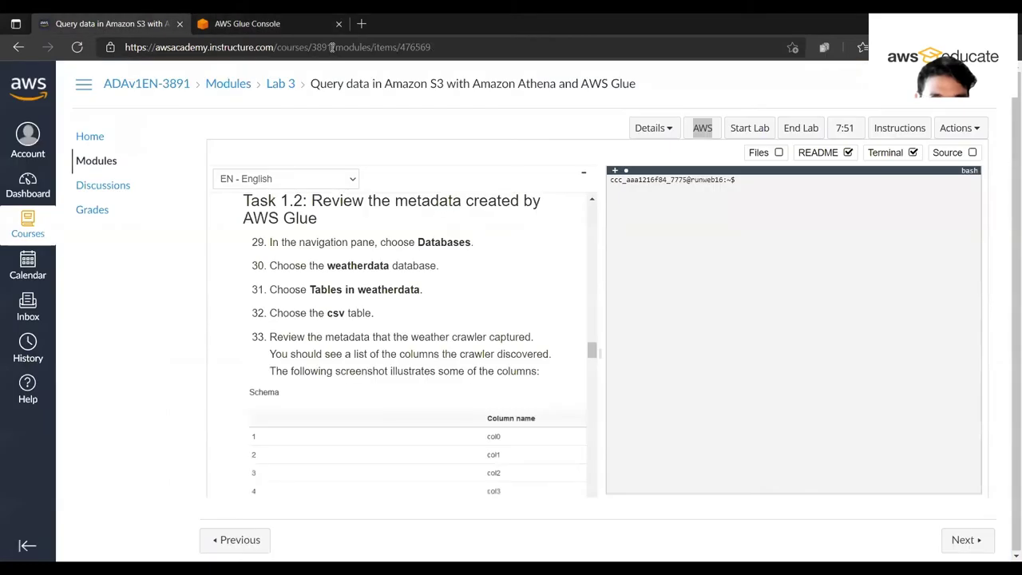
{"action": "left_click", "coordinate": [303, 23]}
{"action": "left_click", "coordinate": [194, 193]}
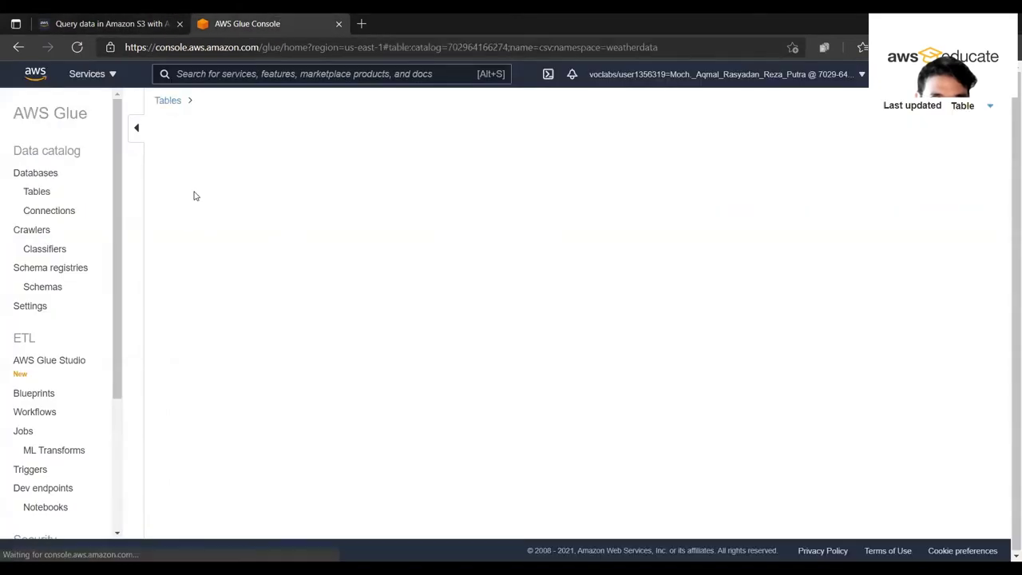
Compare the csv table's properties and schema columns in AWS Glue with the lab's example schema.
{"action": "key", "text": "ctrl+Tab"}
{"action": "scroll", "coordinate": [416, 368], "scroll_direction": "down", "scroll_amount": 3}
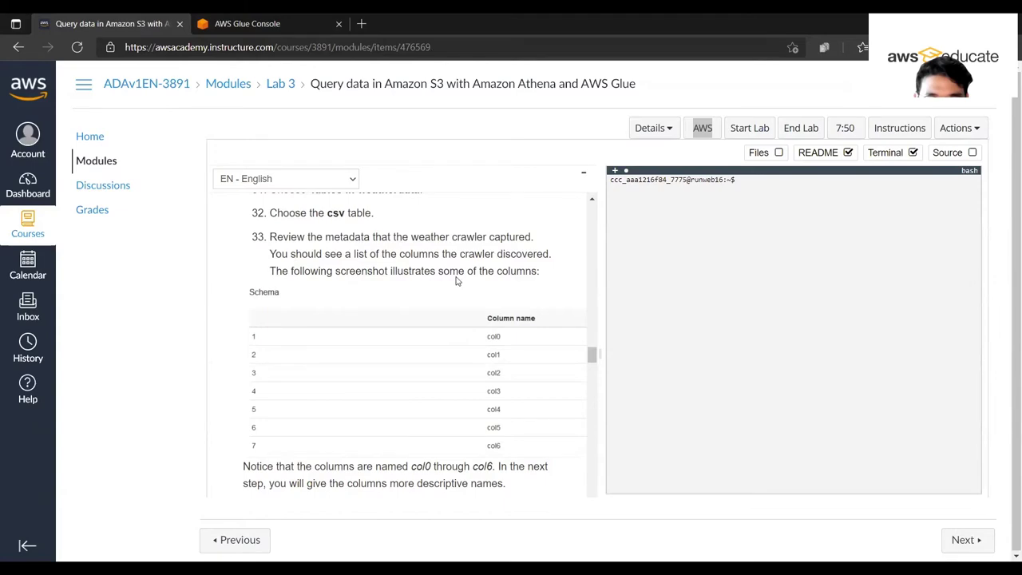
{"action": "scroll", "coordinate": [451, 280], "scroll_direction": "down", "scroll_amount": 1}
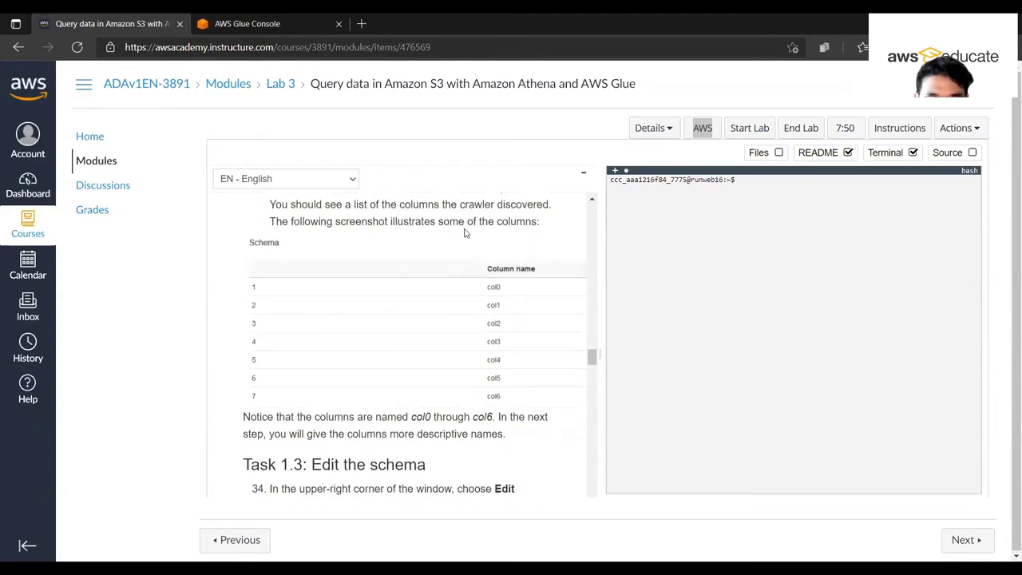
{"action": "left_click", "coordinate": [247, 24]}
{"action": "scroll", "coordinate": [395, 307], "scroll_direction": "down", "scroll_amount": 2}
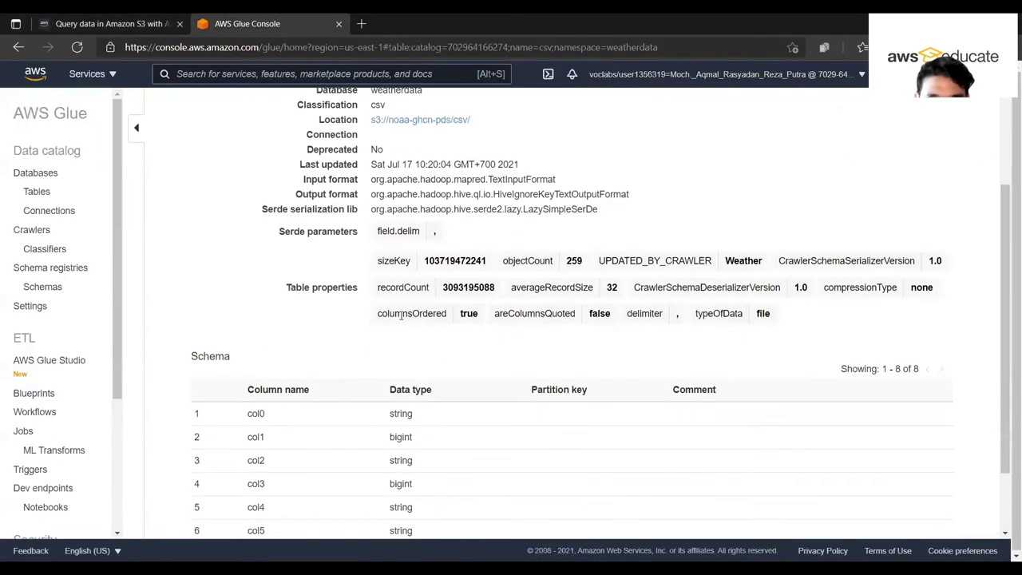
{"action": "scroll", "coordinate": [401, 315], "scroll_direction": "down", "scroll_amount": 1}
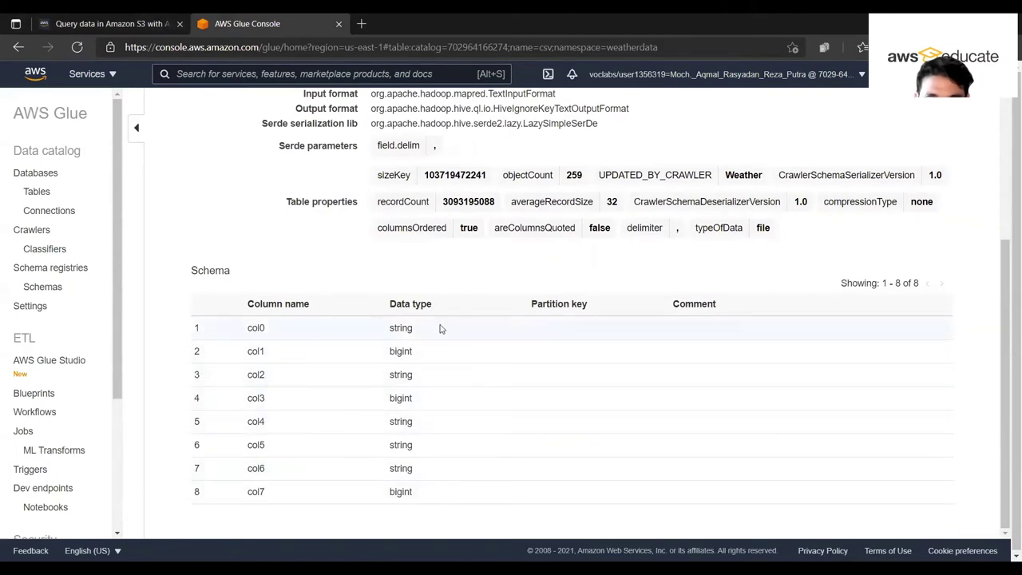
Read the Task 1.3 instructions on editing the schema, comparing the old and new column names with the csv table.
{"action": "left_click", "coordinate": [88, 21]}
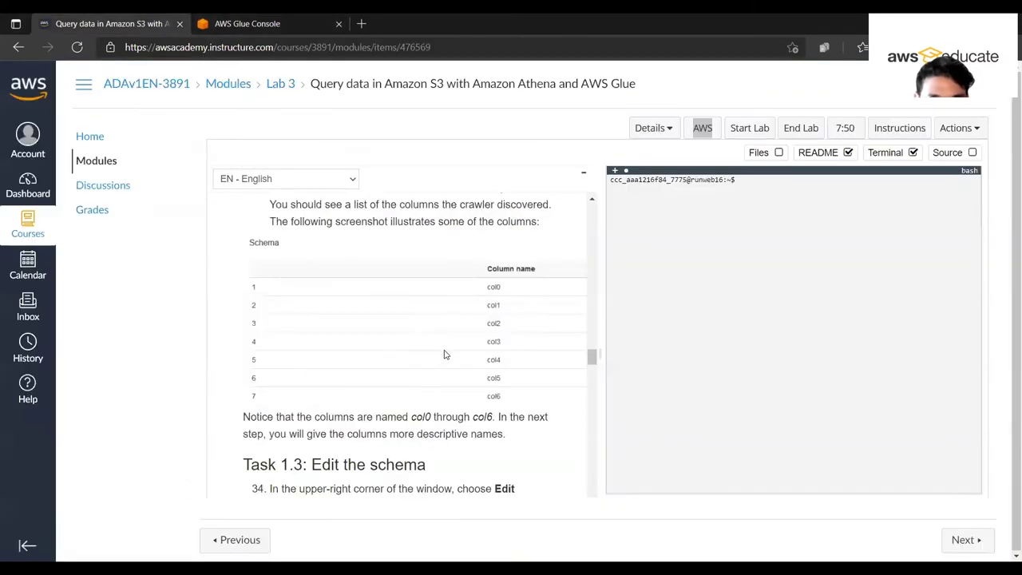
{"action": "scroll", "coordinate": [447, 352], "scroll_direction": "down", "scroll_amount": 2}
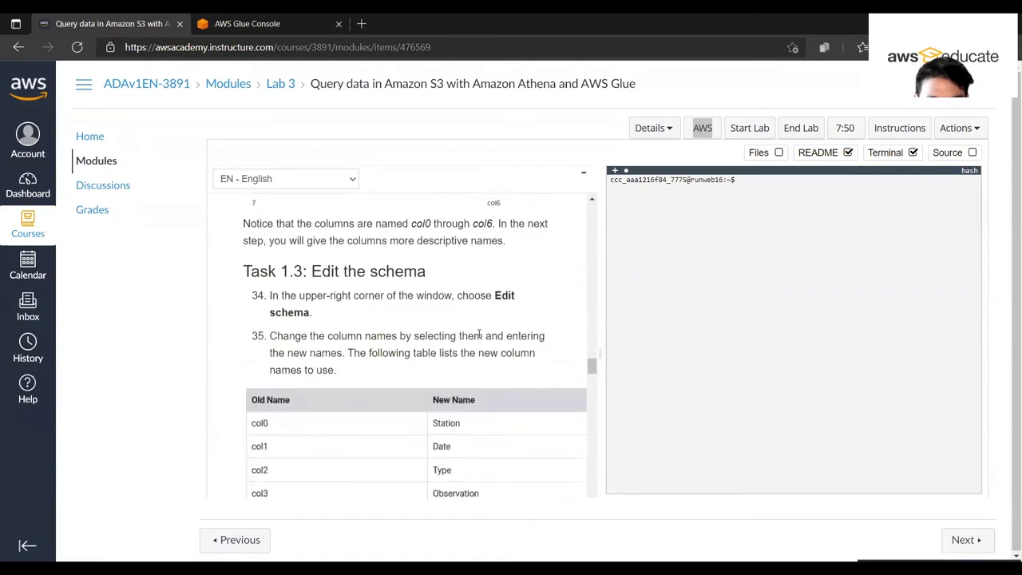
{"action": "scroll", "coordinate": [479, 336], "scroll_direction": "down", "scroll_amount": 1}
{"action": "scroll", "coordinate": [479, 335], "scroll_direction": "up", "scroll_amount": 1}
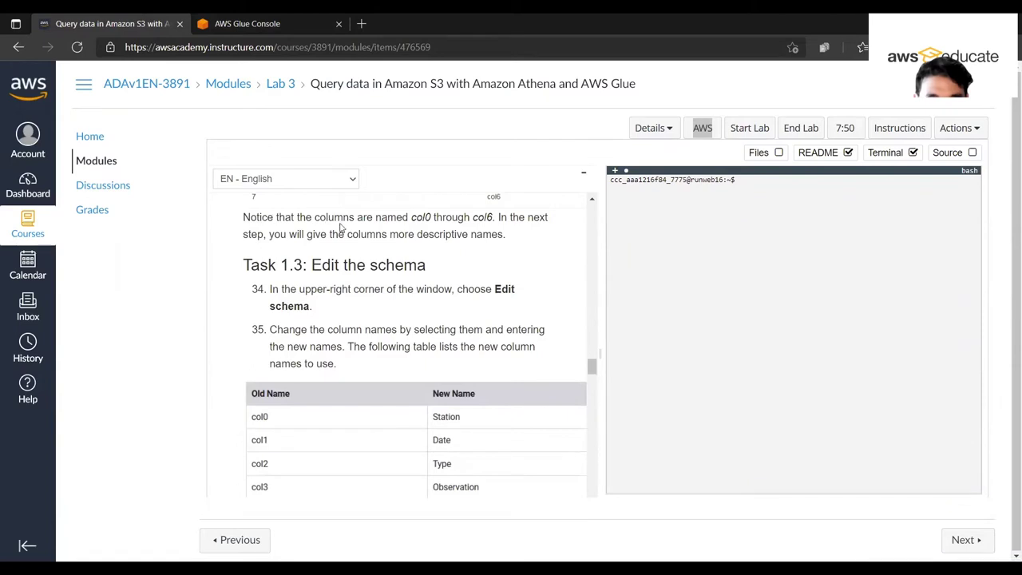
{"action": "scroll", "coordinate": [399, 227], "scroll_direction": "up", "scroll_amount": 1}
{"action": "scroll", "coordinate": [399, 227], "scroll_direction": "up", "scroll_amount": 1}
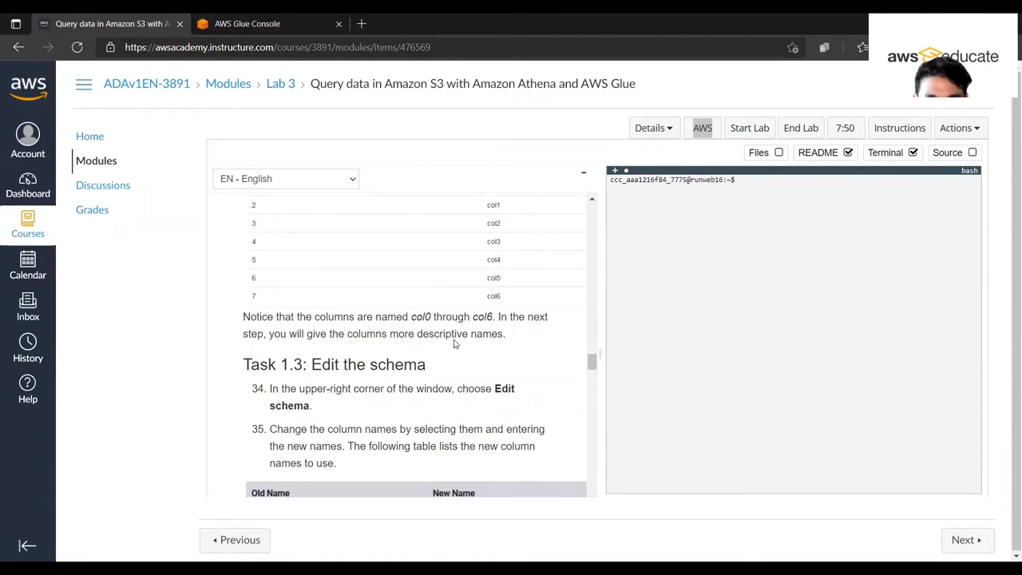
{"action": "left_click", "coordinate": [288, 20]}
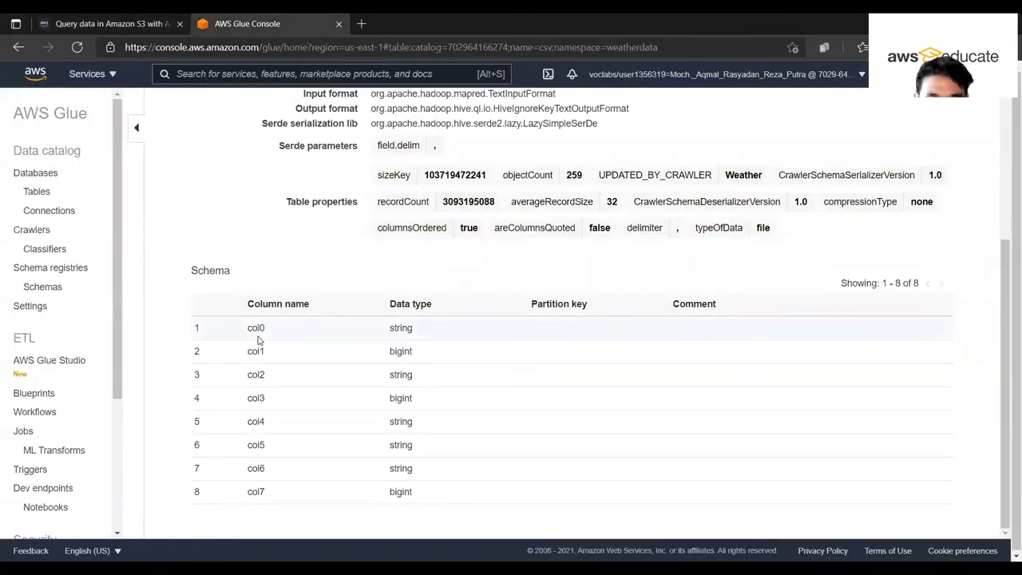
{"action": "scroll", "coordinate": [337, 348], "scroll_direction": "down", "scroll_amount": 4}
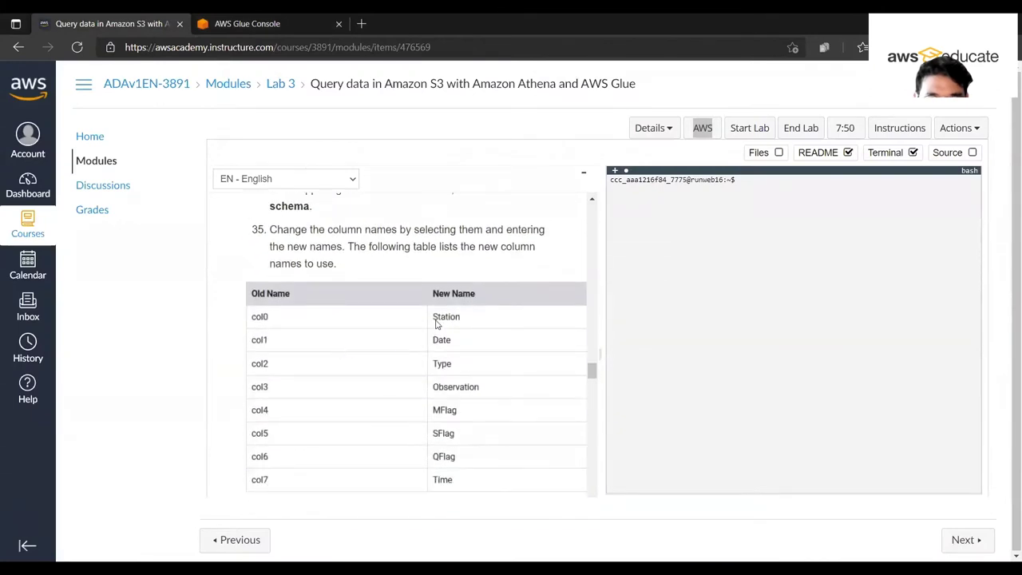
Check the lab's list of new column names and open the csv table's schema for editing in AWS Glue.
{"action": "scroll", "coordinate": [435, 324], "scroll_direction": "up", "scroll_amount": 1}
{"action": "scroll", "coordinate": [399, 320], "scroll_direction": "down", "scroll_amount": 1}
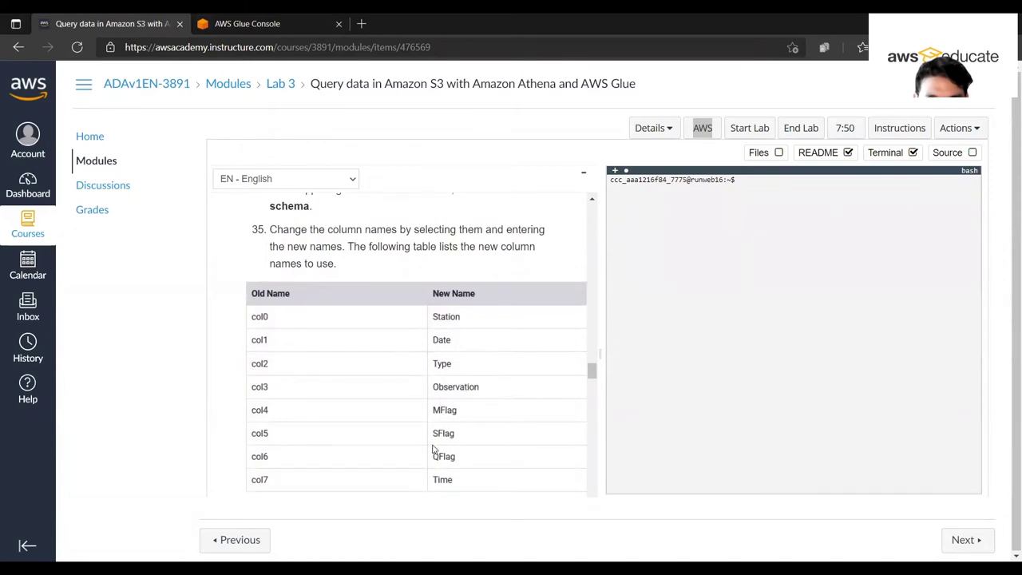
{"action": "scroll", "coordinate": [467, 455], "scroll_direction": "down", "scroll_amount": 2}
{"action": "scroll", "coordinate": [448, 413], "scroll_direction": "up", "scroll_amount": 4}
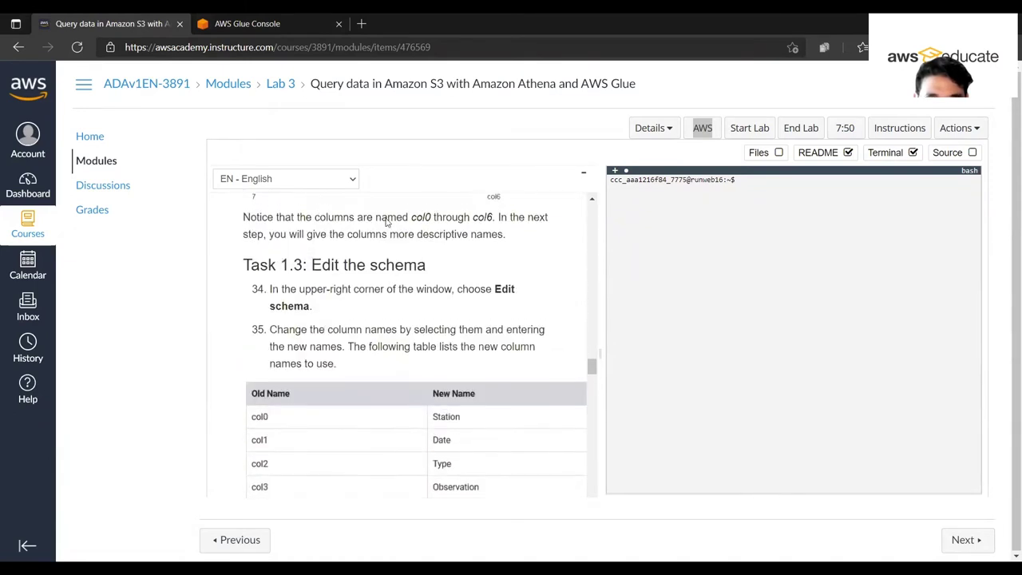
{"action": "scroll", "coordinate": [362, 213], "scroll_direction": "down", "scroll_amount": 2}
{"action": "left_click", "coordinate": [248, 23]}
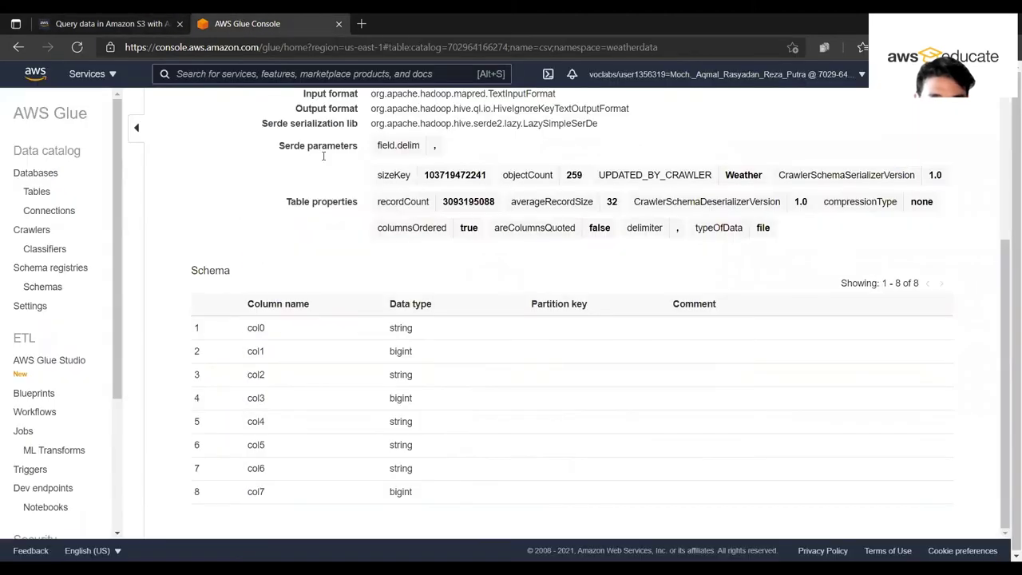
{"action": "scroll", "coordinate": [479, 312], "scroll_direction": "up", "scroll_amount": 3}
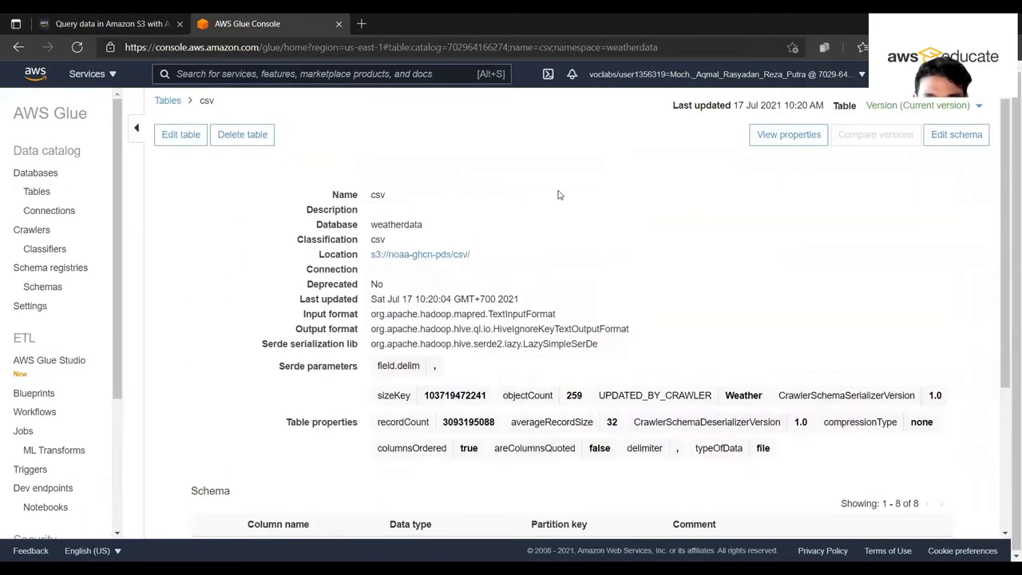
{"action": "left_click", "coordinate": [955, 134]}
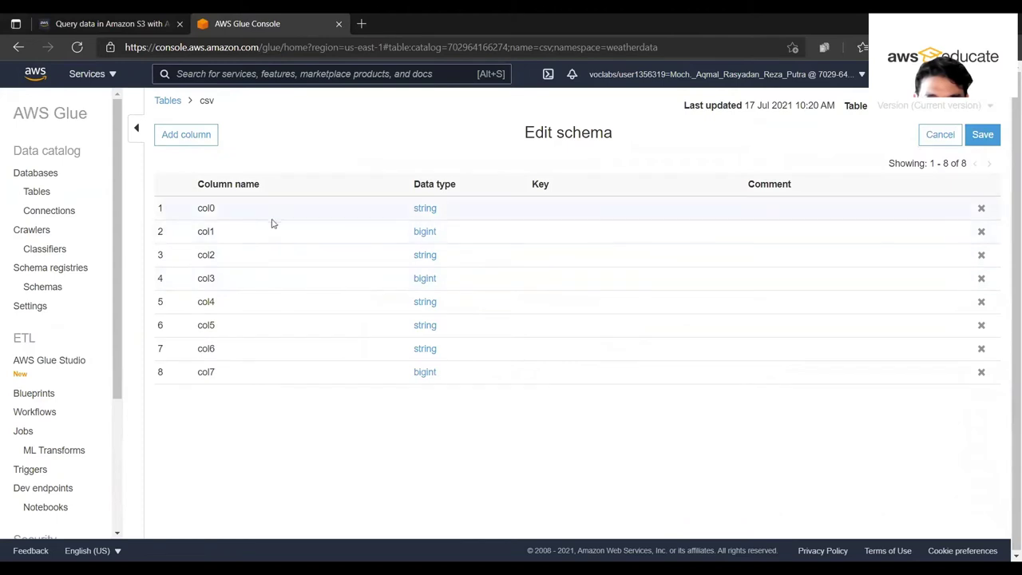
Rename column col0 of the csv table as Station, following the lab's table of new column names.
{"action": "left_click", "coordinate": [221, 214]}
{"action": "left_click", "coordinate": [111, 23]}
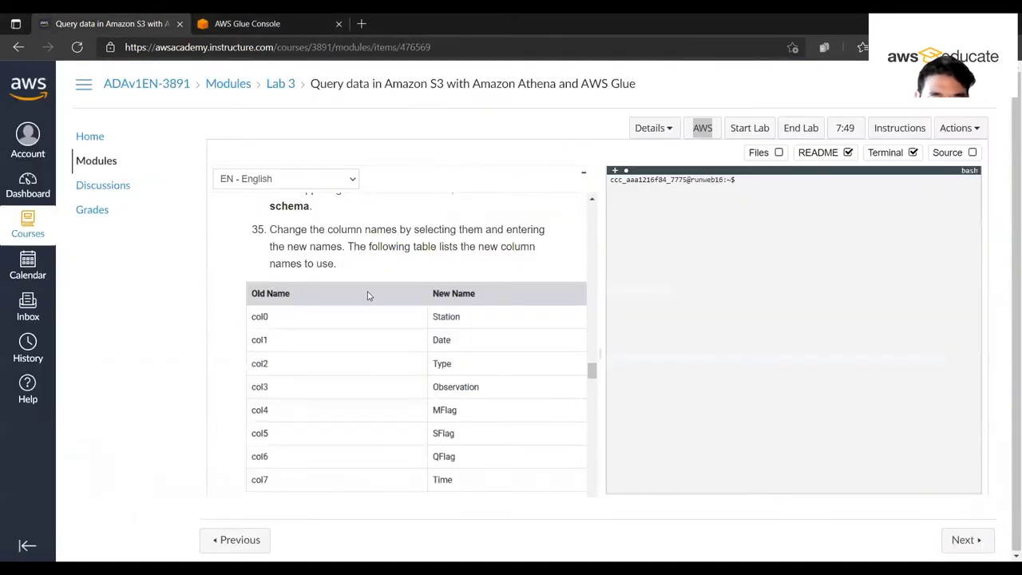
{"action": "left_click", "coordinate": [292, 19]}
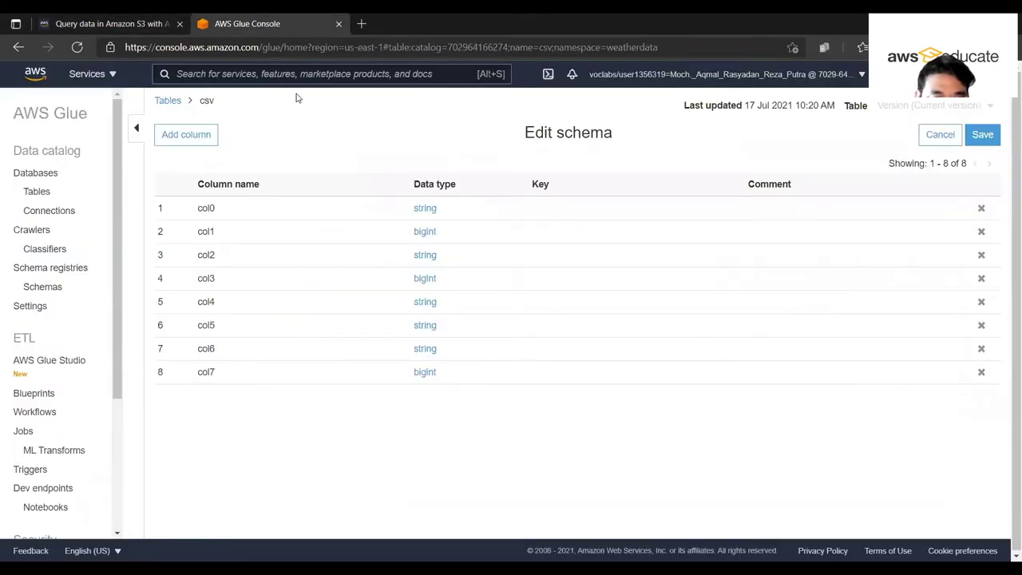
{"action": "left_click", "coordinate": [257, 207]}
{"action": "type", "text": "Statiopn"}
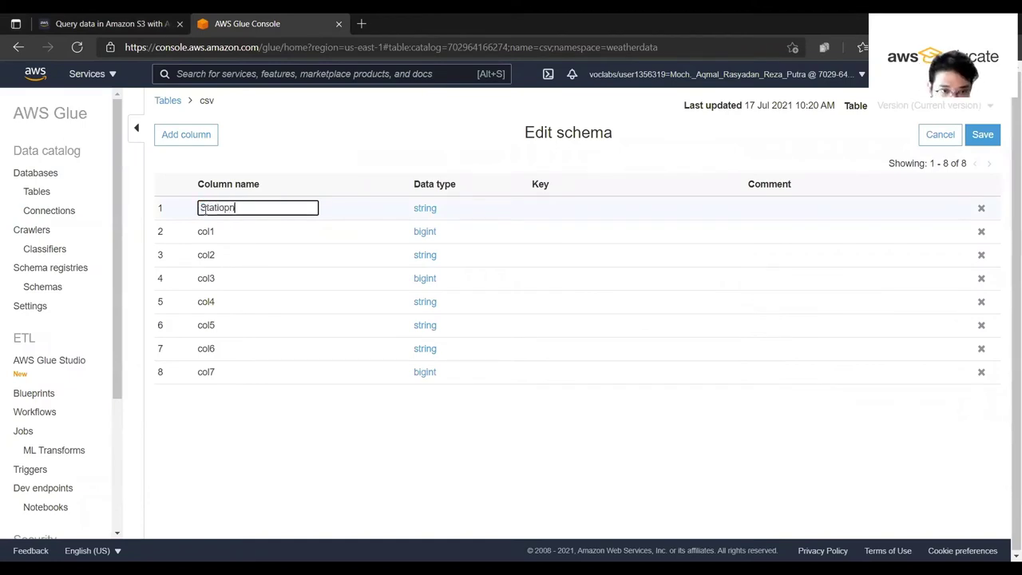
{"action": "key", "text": "BackSpace"}
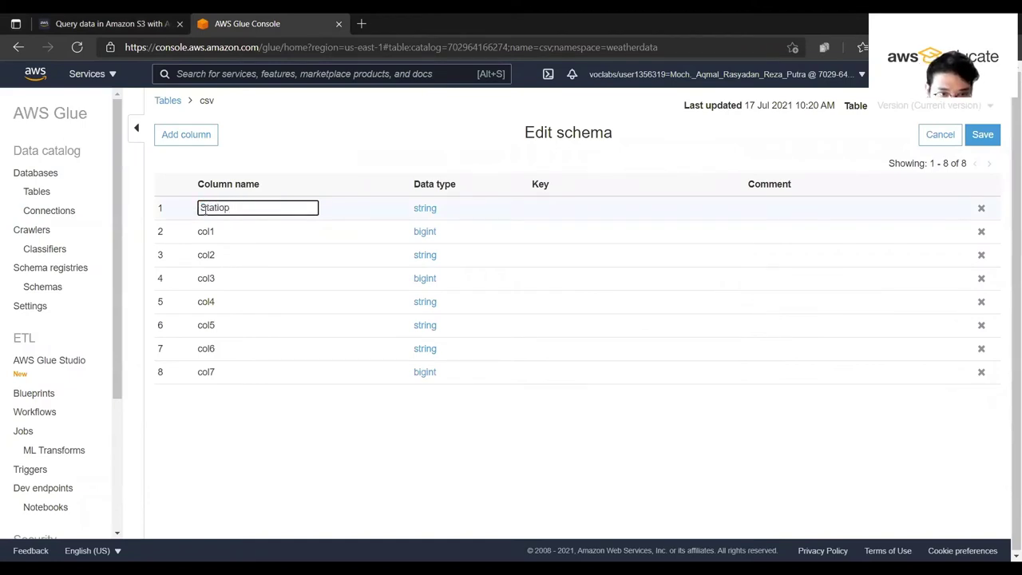
{"action": "left_click", "coordinate": [315, 236]}
Check the lab's new name for col1 and rename that column as Date.
{"action": "left_click", "coordinate": [144, 20]}
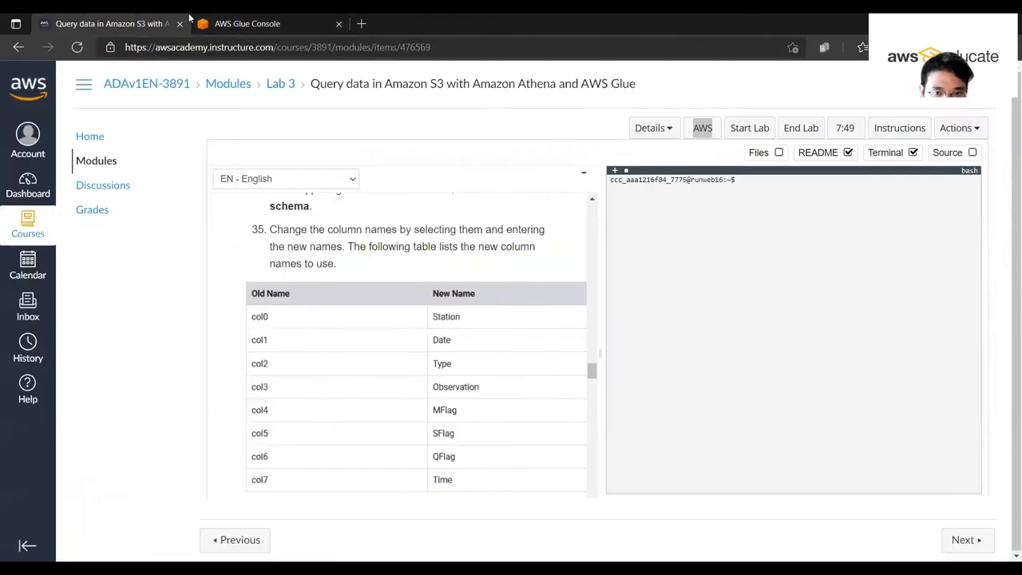
{"action": "left_click", "coordinate": [252, 18]}
{"action": "left_click", "coordinate": [214, 232]}
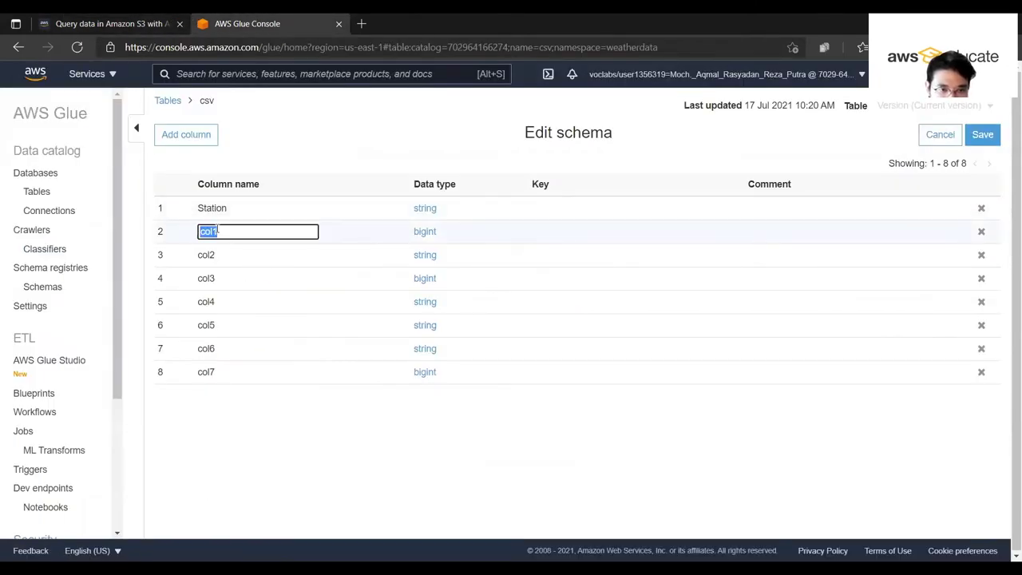
{"action": "type", "text": "Date"}
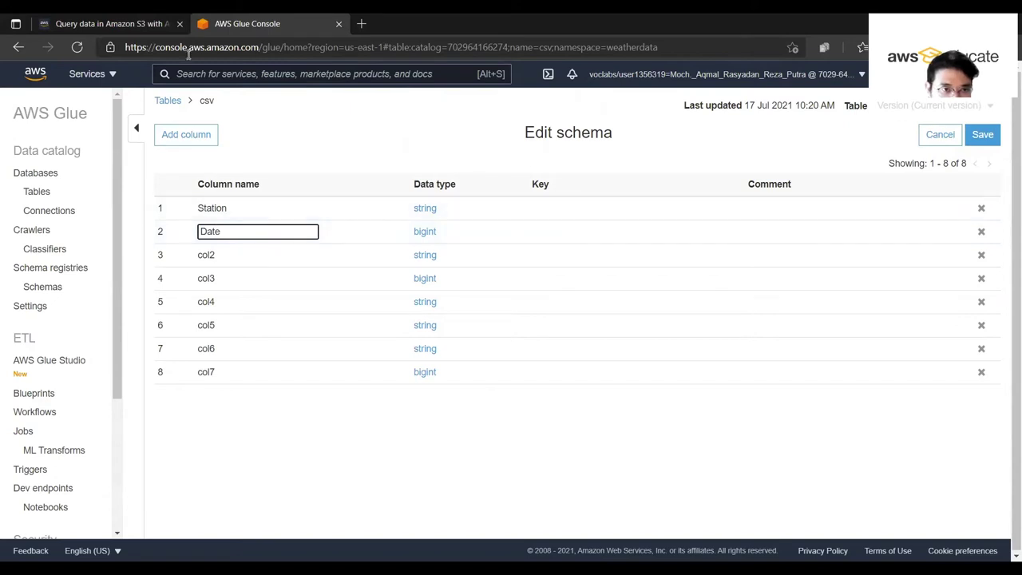
Look up the next names in the lab instructions and rename col2 as Type and col3 as Observation.
{"action": "left_click", "coordinate": [140, 23]}
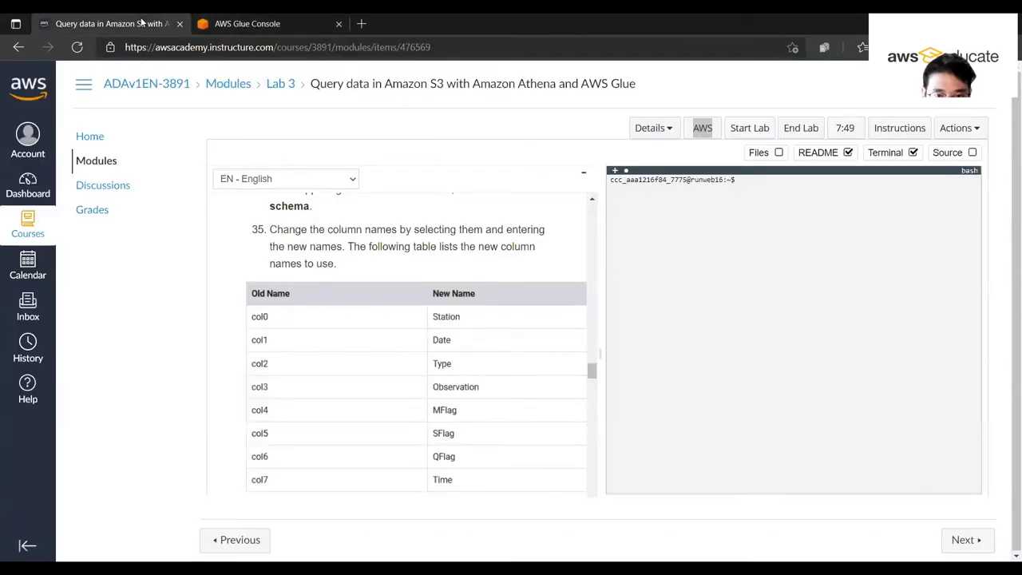
{"action": "left_click", "coordinate": [239, 23]}
{"action": "left_click", "coordinate": [220, 255]}
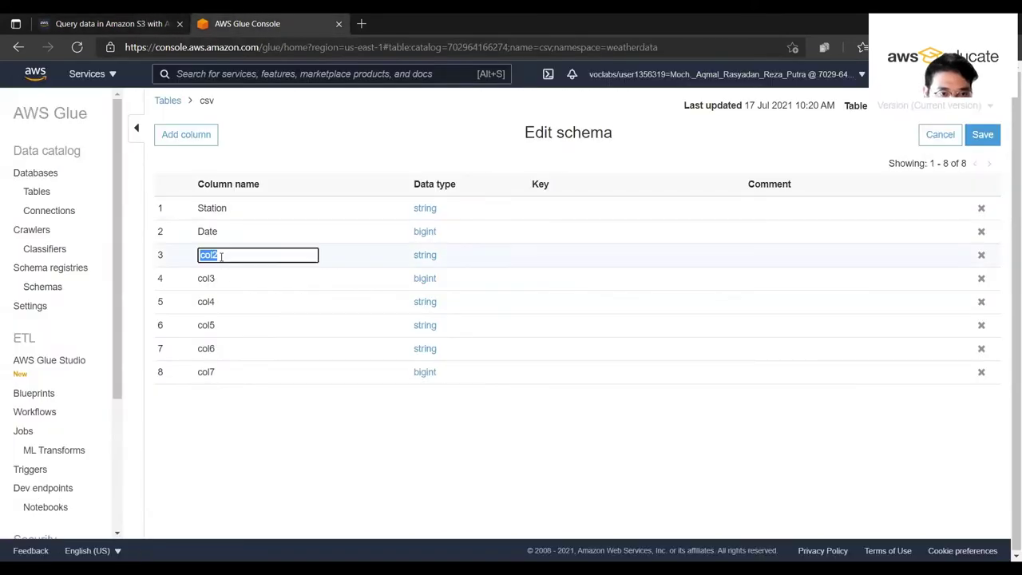
{"action": "type", "text": "Typ"}
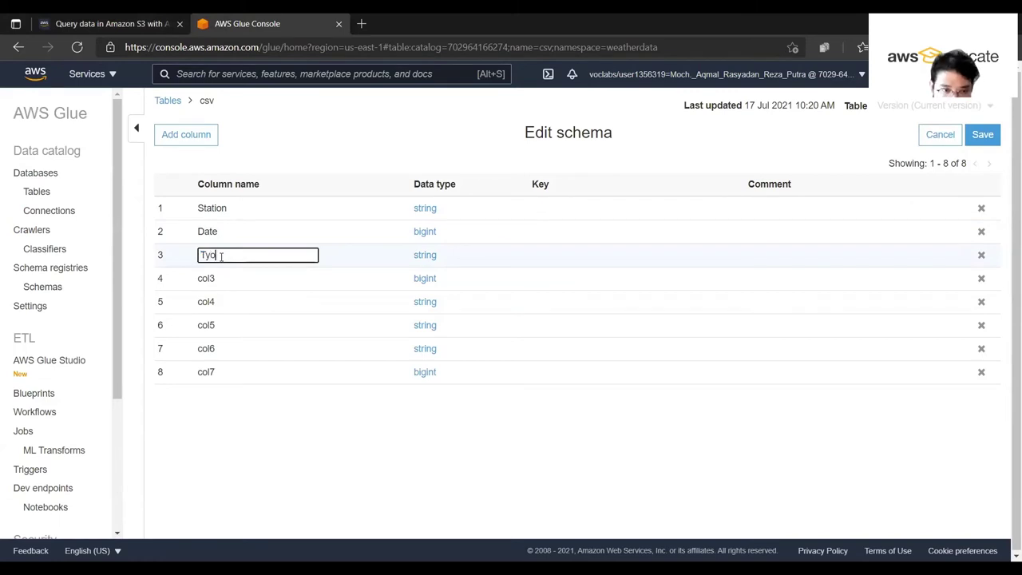
{"action": "type", "text": "e"}
{"action": "left_click", "coordinate": [207, 278]}
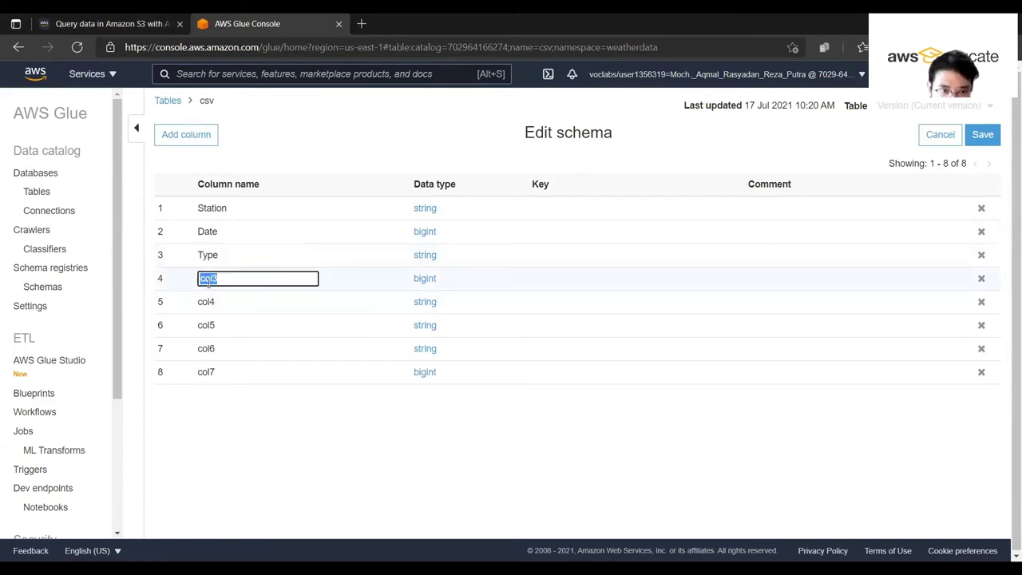
{"action": "type", "text": "Observation"}
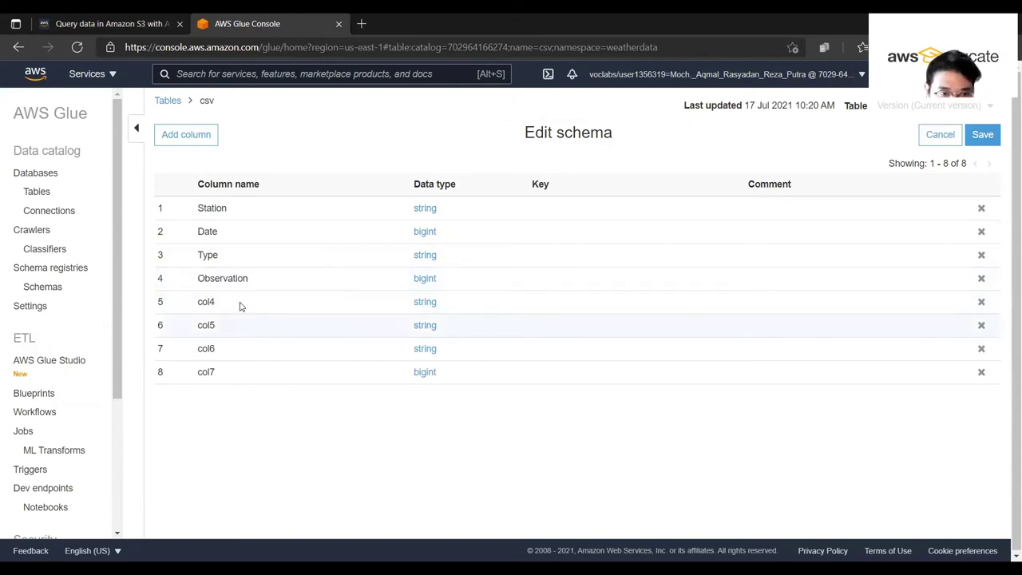
Check the lab's new names for the remaining columns and rename col4 as MFlag.
{"action": "left_click", "coordinate": [223, 303]}
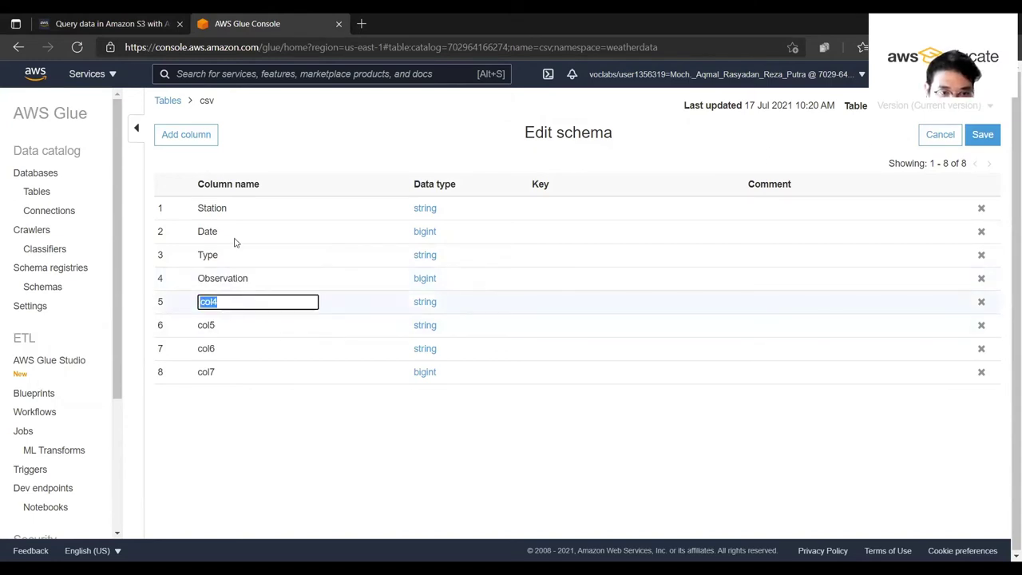
{"action": "left_click", "coordinate": [112, 23]}
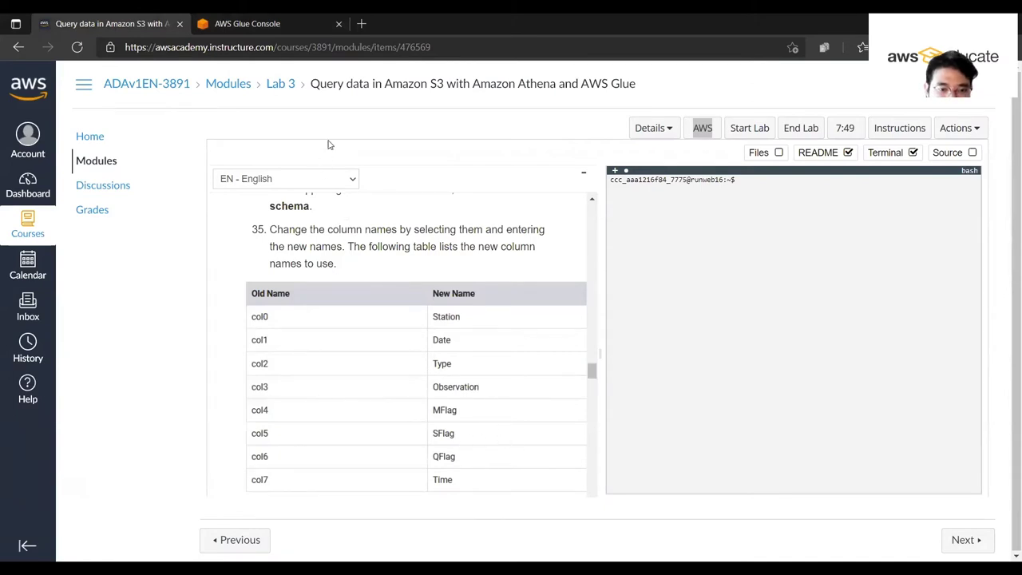
{"action": "left_click", "coordinate": [269, 18]}
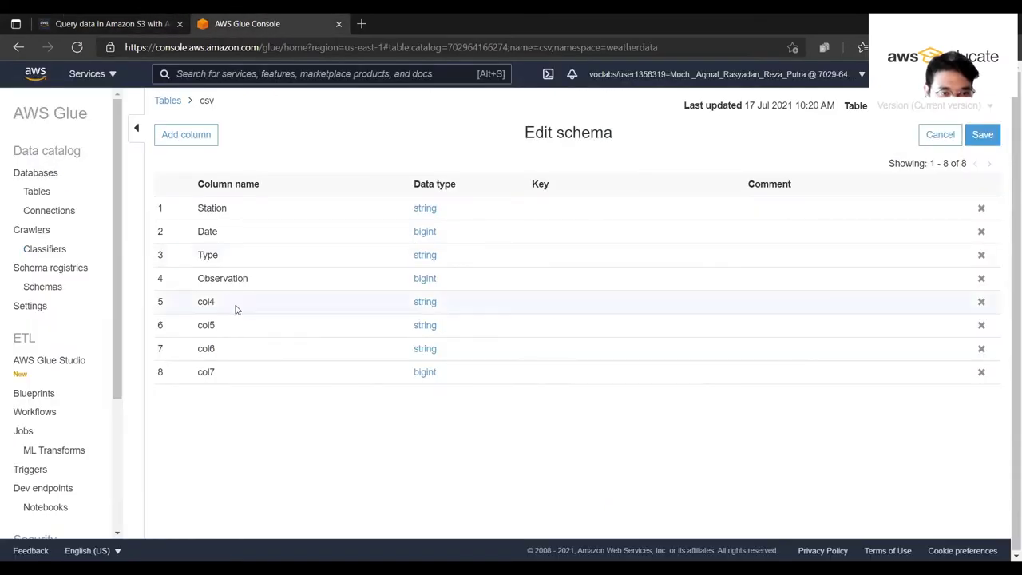
{"action": "left_click", "coordinate": [83, 19]}
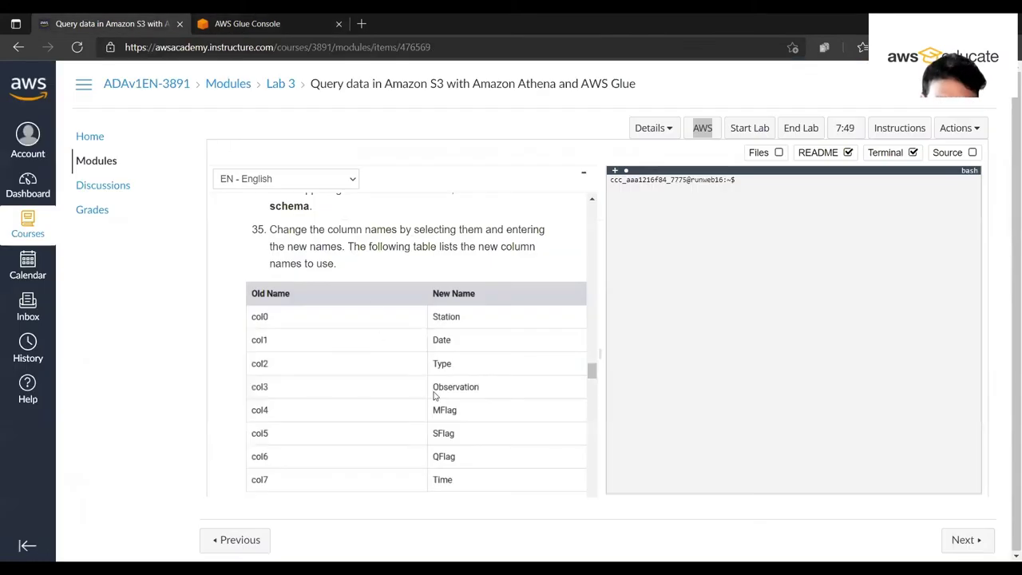
{"action": "left_click", "coordinate": [269, 22]}
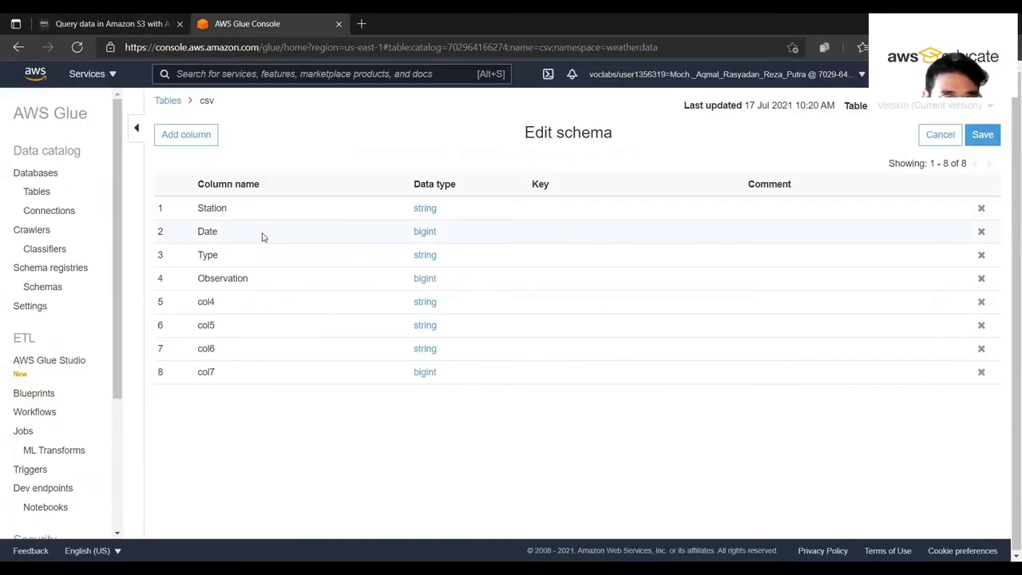
{"action": "left_click", "coordinate": [112, 22]}
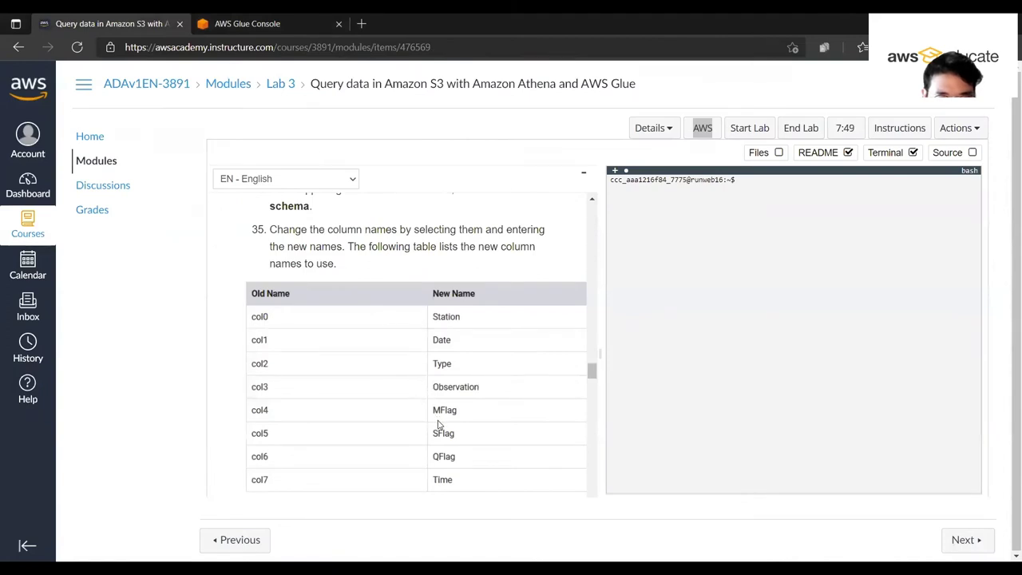
{"action": "left_click", "coordinate": [257, 22]}
{"action": "left_click", "coordinate": [250, 304]}
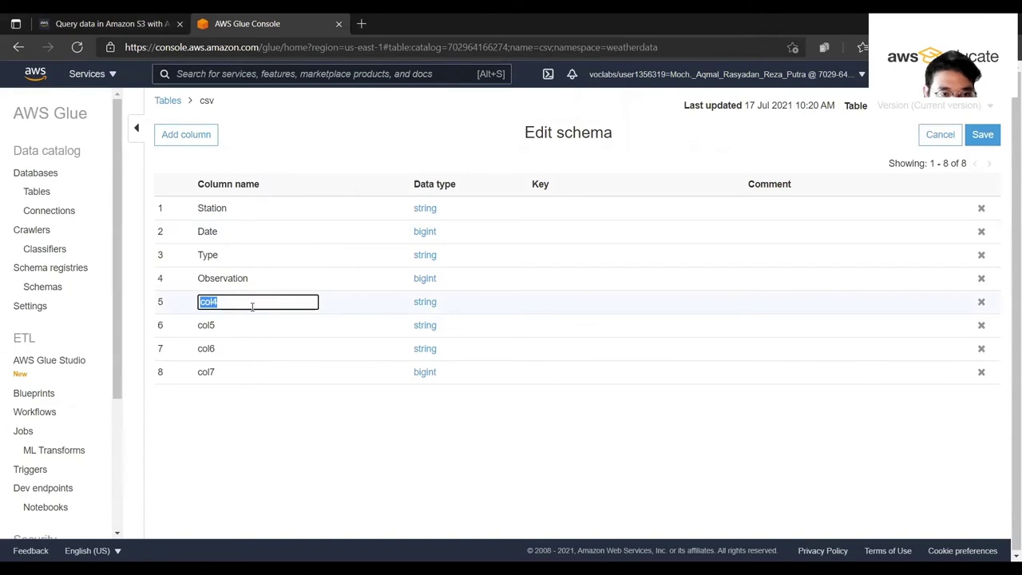
{"action": "type", "text": "MFlag"}
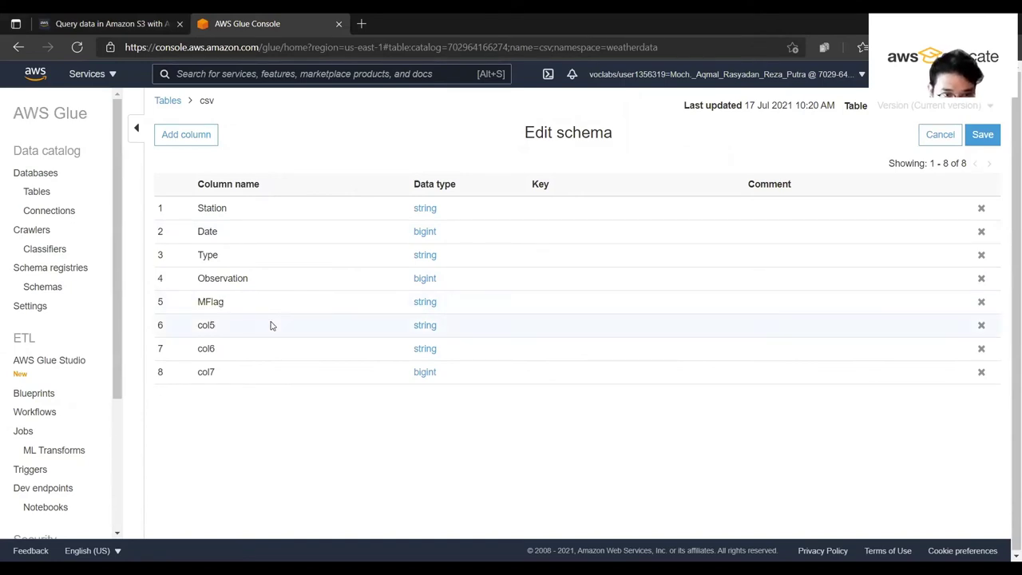
Rename column col5 of the csv table as SFlag, with a capital S and F.
{"action": "left_click", "coordinate": [271, 324]}
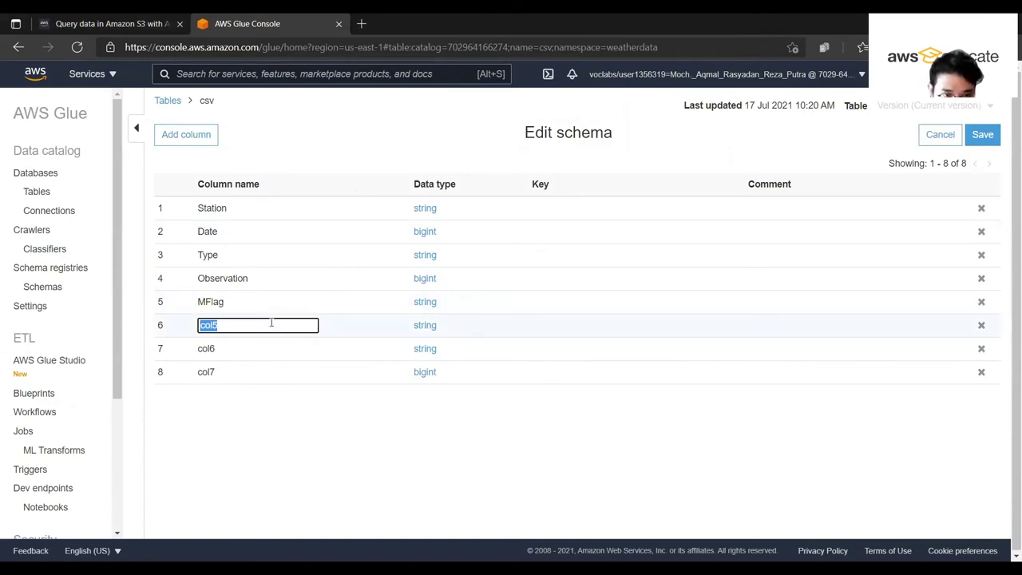
{"action": "type", "text": "Sflag"}
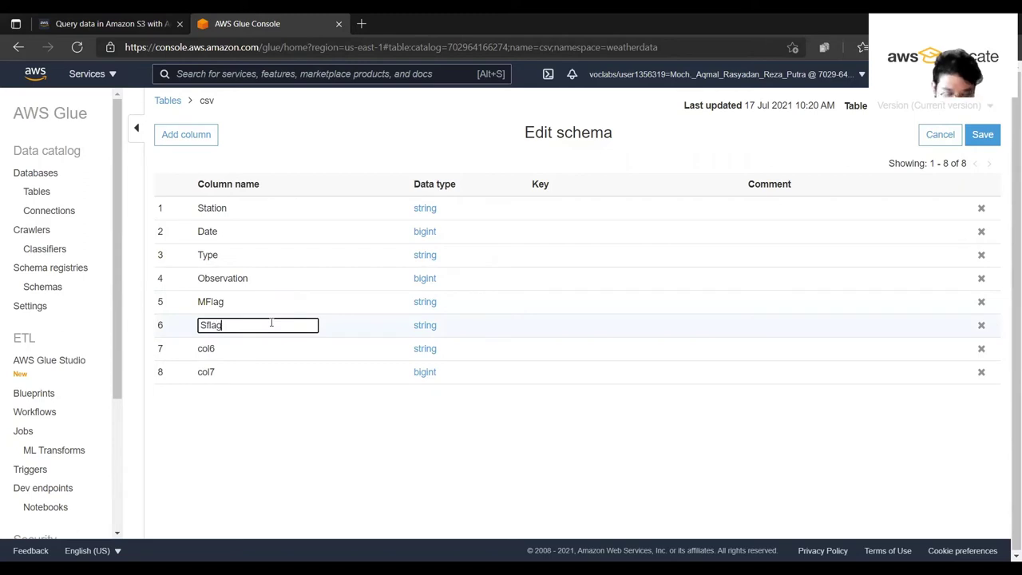
{"action": "double_click", "coordinate": [214, 326]}
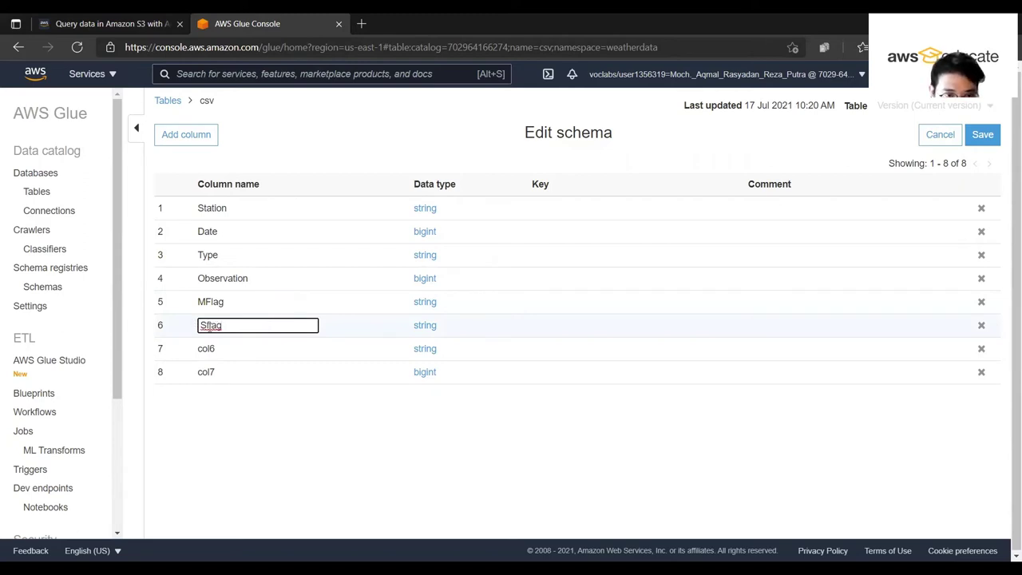
{"action": "type", "text": "SFlag"}
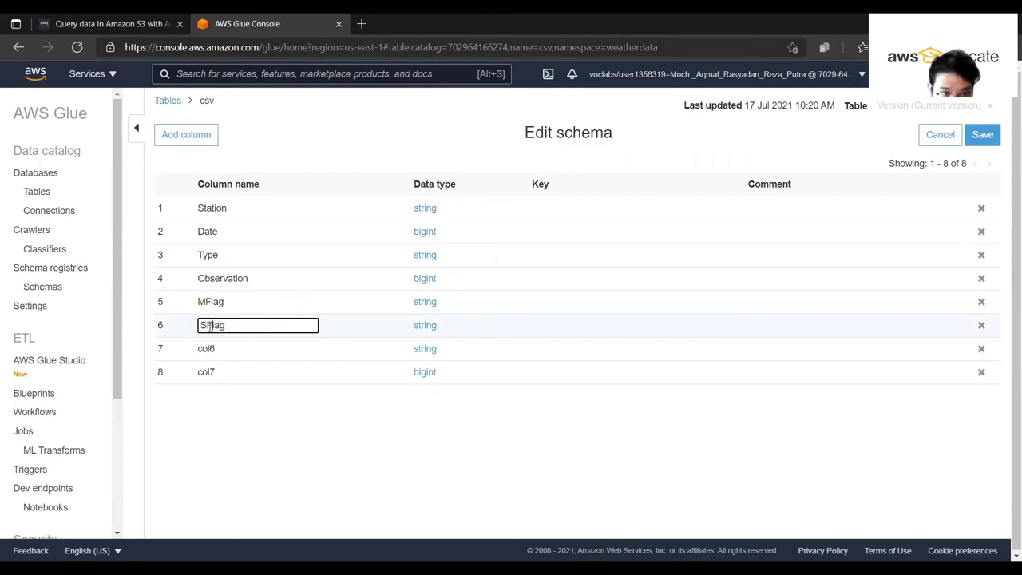
Rename column col6 of the csv table's schema as QFlag.
{"action": "left_click", "coordinate": [231, 360]}
{"action": "left_click", "coordinate": [231, 361]}
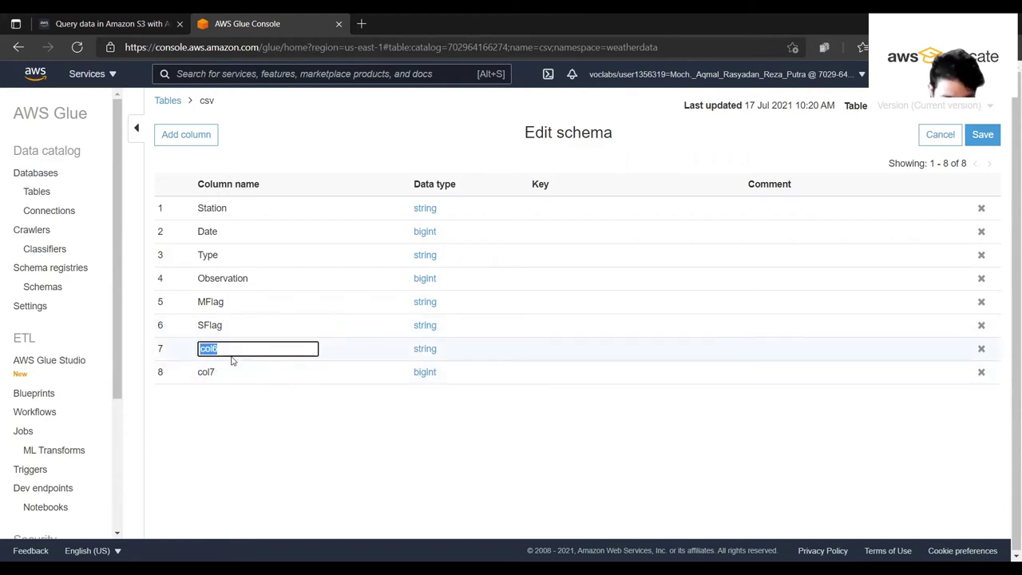
{"action": "type", "text": "QFlage"}
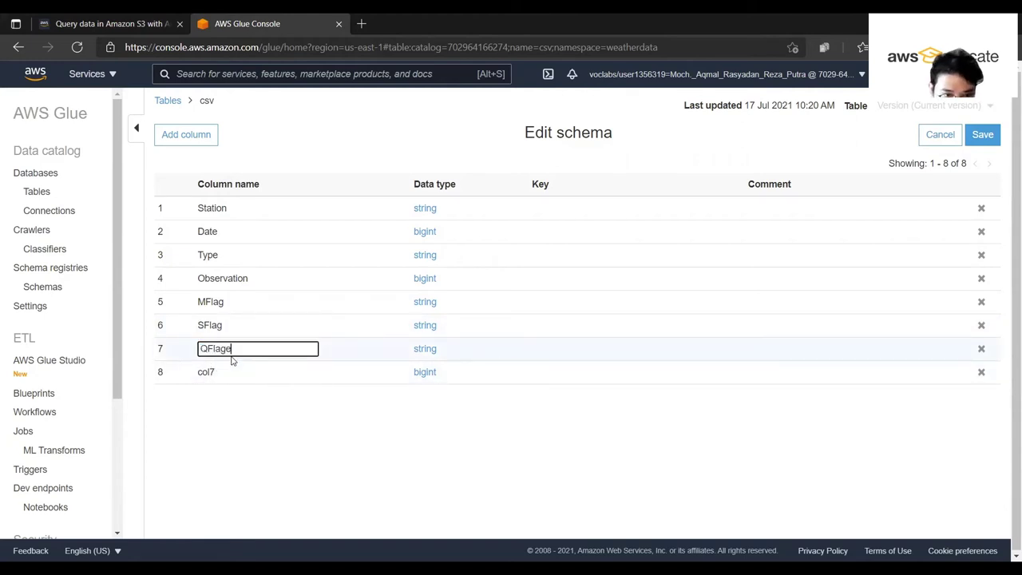
{"action": "key", "text": "BackSpace"}
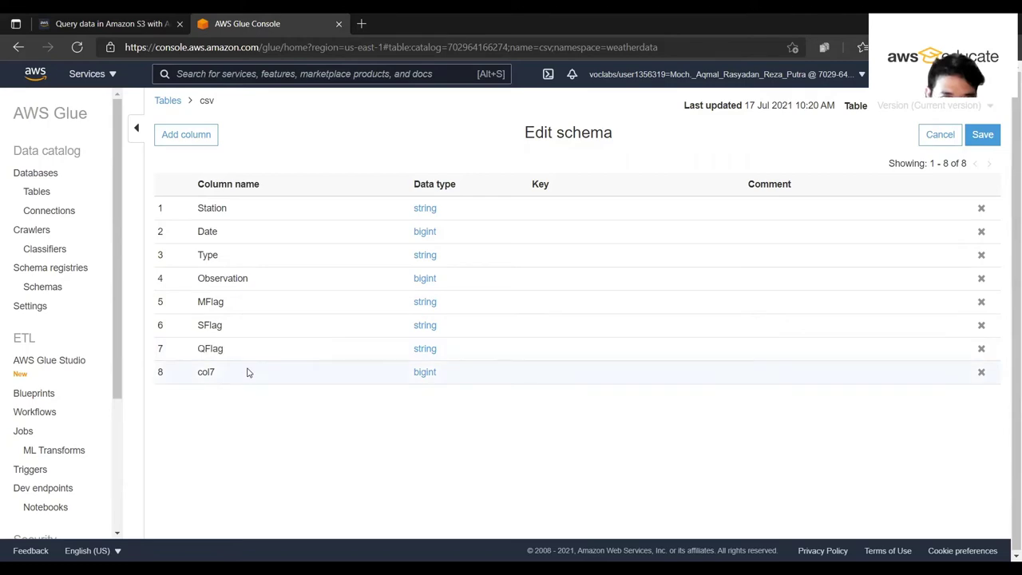
Check the lab's new name for the last column and rename col7 as Time.
{"action": "left_click", "coordinate": [243, 372]}
{"action": "left_click", "coordinate": [127, 17]}
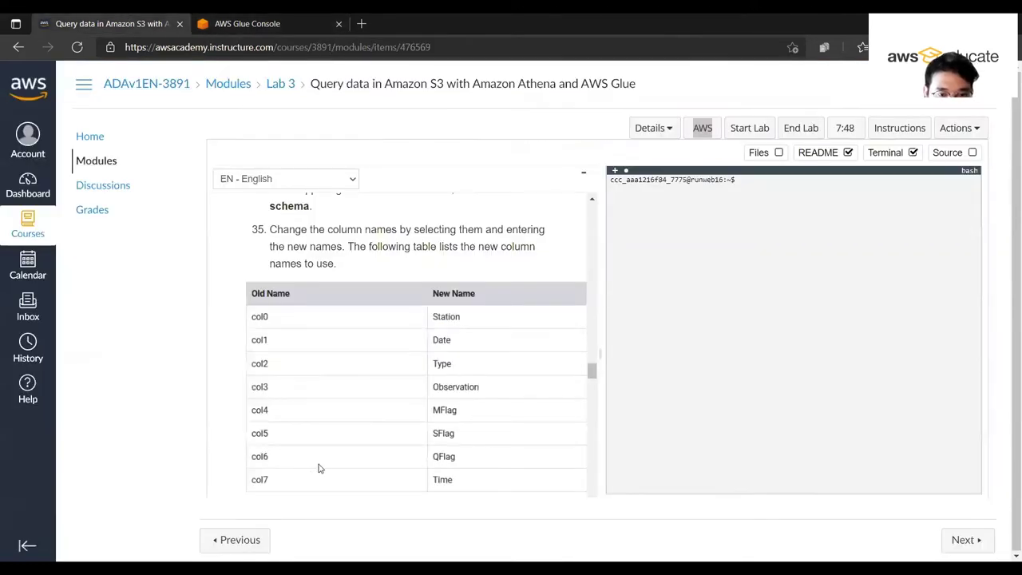
{"action": "left_click", "coordinate": [295, 24]}
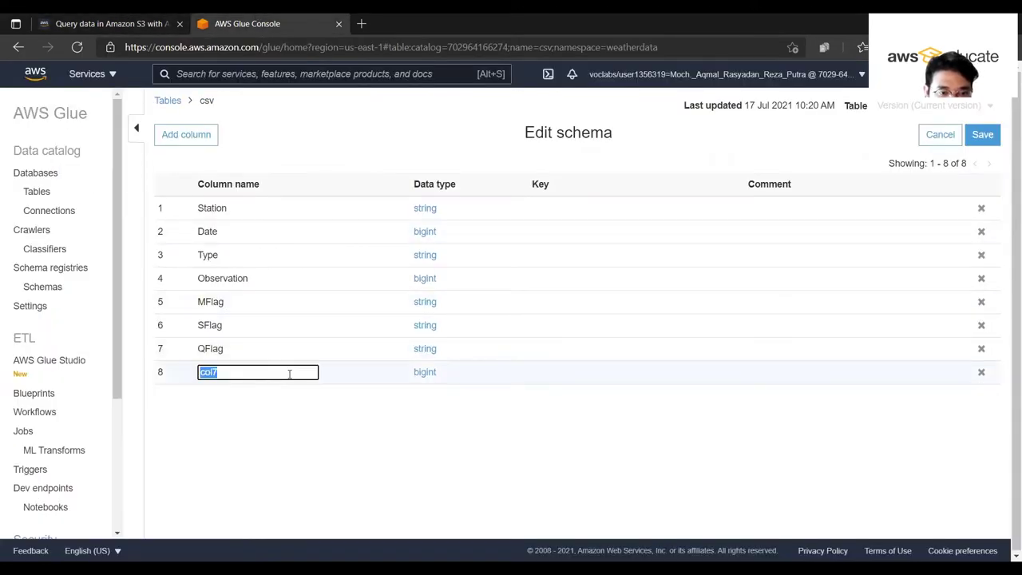
{"action": "type", "text": "Time"}
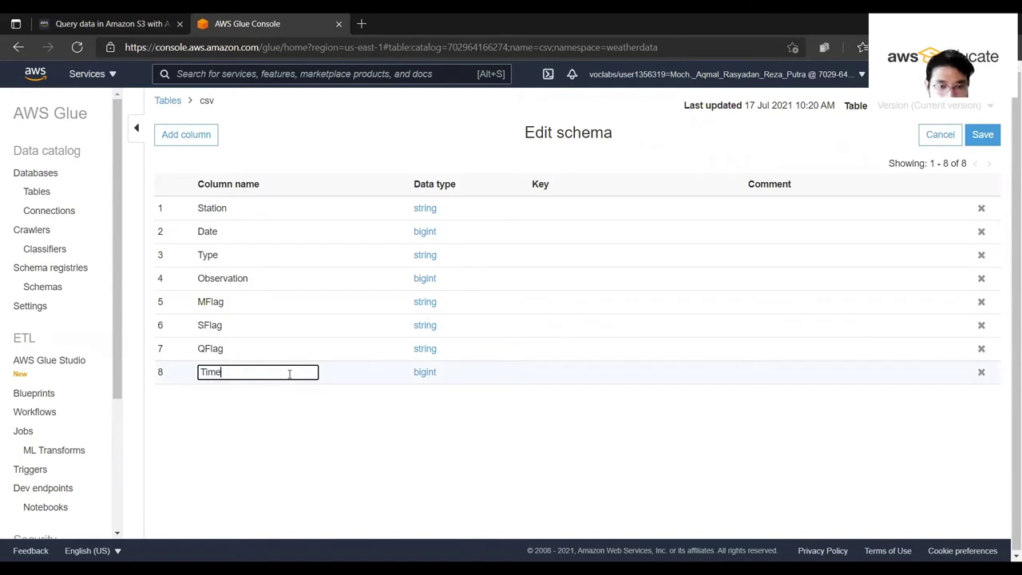
Check the lab's step after the column renaming, save the csv table's edited schema and review the saved column names.
{"action": "left_click", "coordinate": [382, 453]}
{"action": "left_click", "coordinate": [128, 19]}
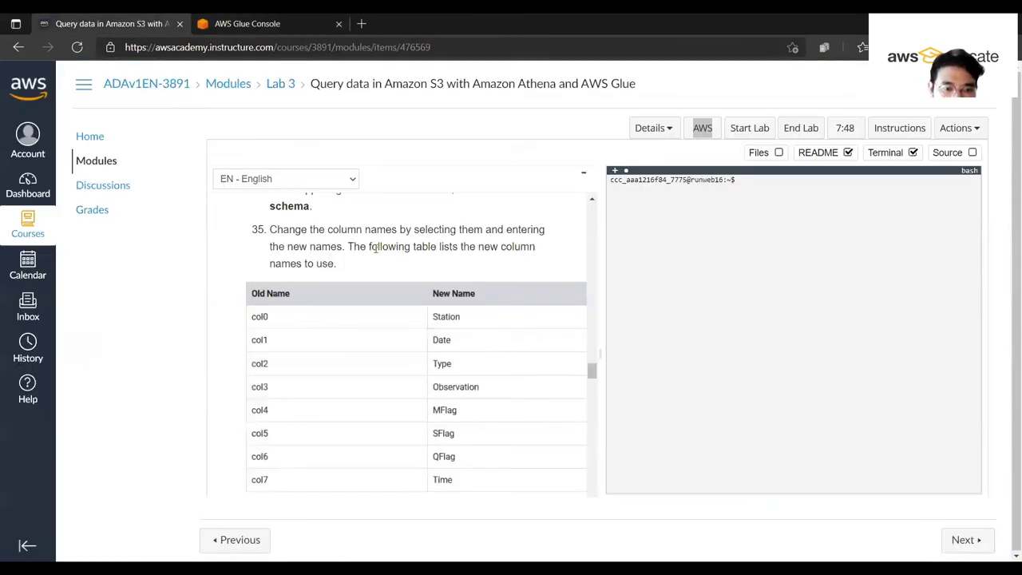
{"action": "scroll", "coordinate": [415, 325], "scroll_direction": "down", "scroll_amount": 3}
{"action": "scroll", "coordinate": [415, 325], "scroll_direction": "down", "scroll_amount": 2}
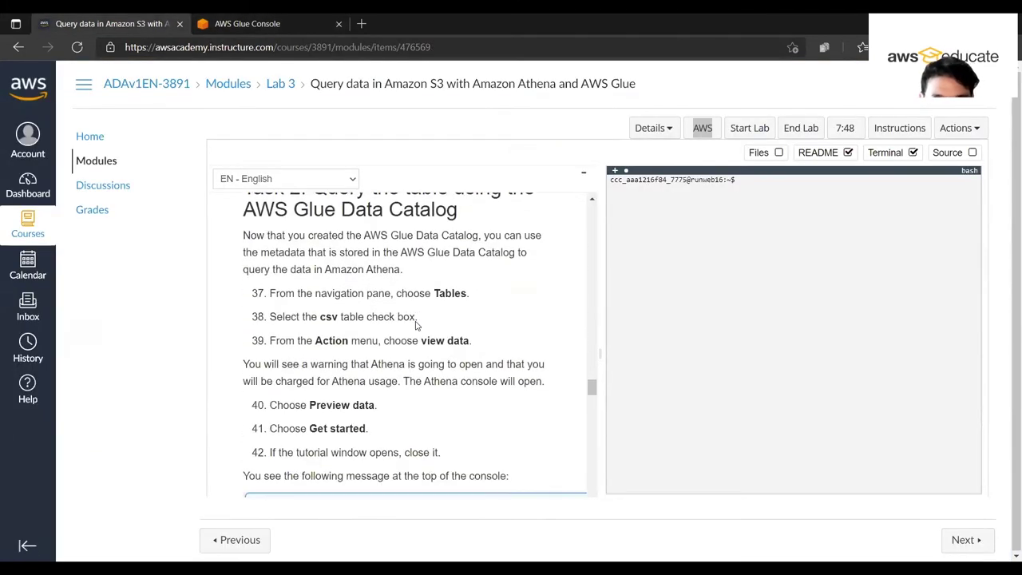
{"action": "scroll", "coordinate": [417, 321], "scroll_direction": "up", "scroll_amount": 1}
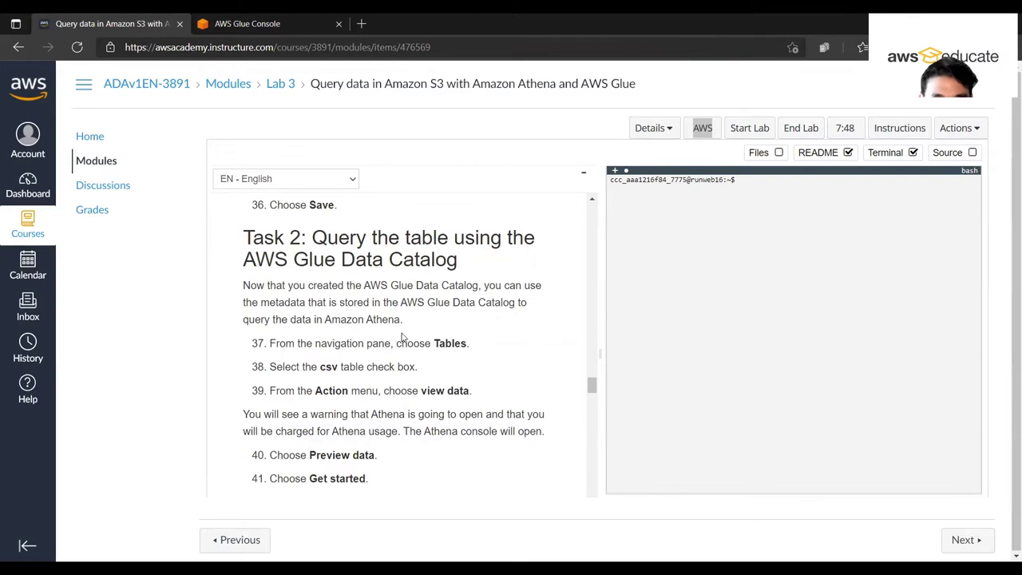
{"action": "scroll", "coordinate": [402, 336], "scroll_direction": "down", "scroll_amount": 1}
{"action": "left_click", "coordinate": [274, 20]}
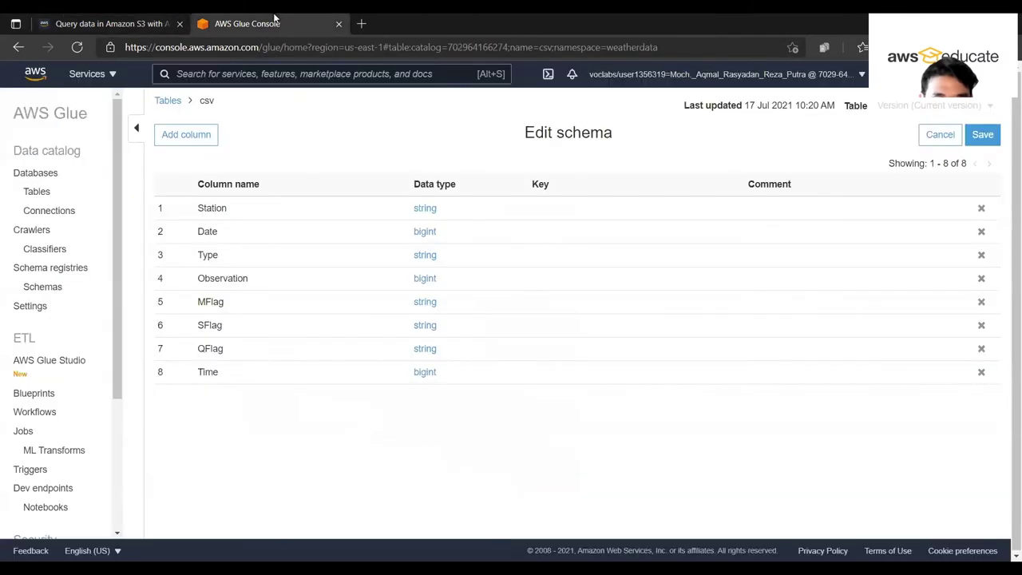
{"action": "left_click", "coordinate": [982, 135]}
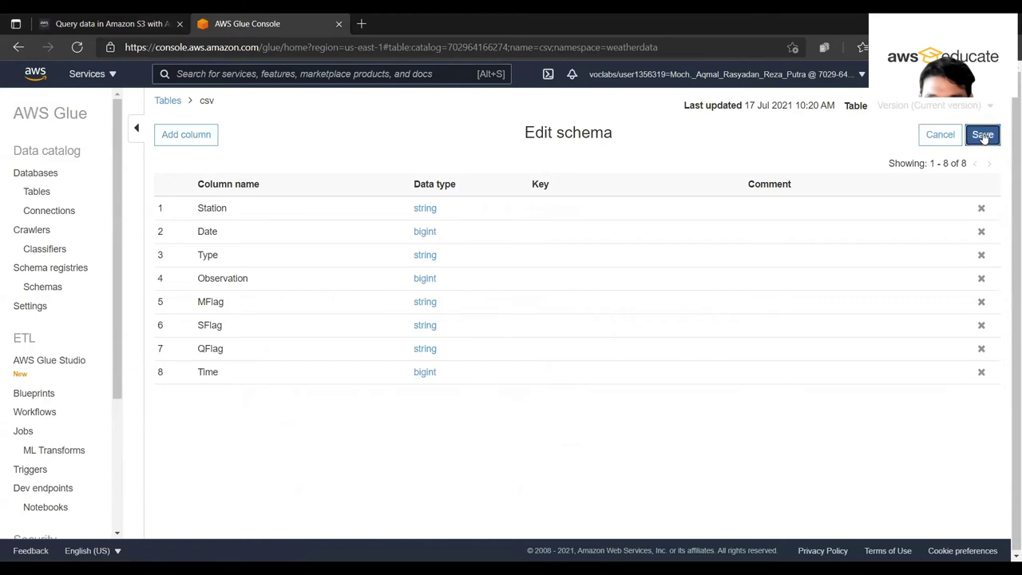
{"action": "scroll", "coordinate": [503, 407], "scroll_direction": "down", "scroll_amount": 3}
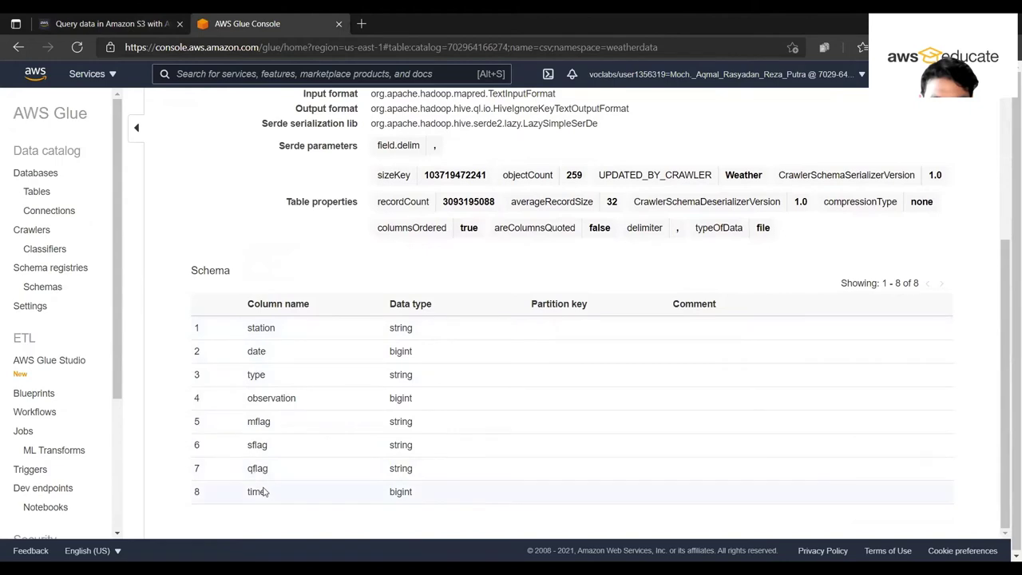
{"action": "scroll", "coordinate": [235, 452], "scroll_direction": "up", "scroll_amount": 3}
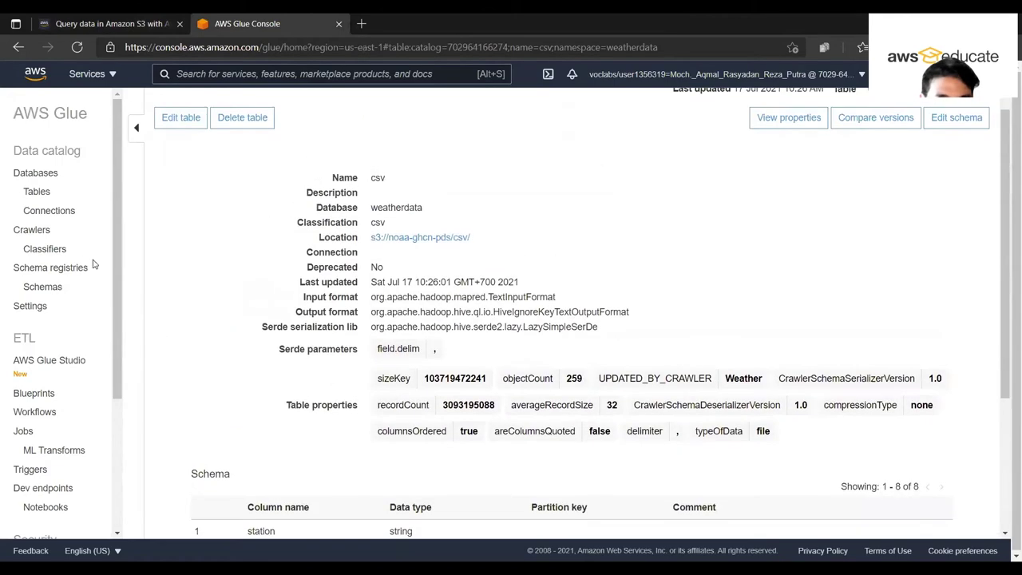
Return to the Glue tables list and select the csv table as the lab instructs.
{"action": "left_click", "coordinate": [37, 194]}
{"action": "left_click", "coordinate": [128, 19]}
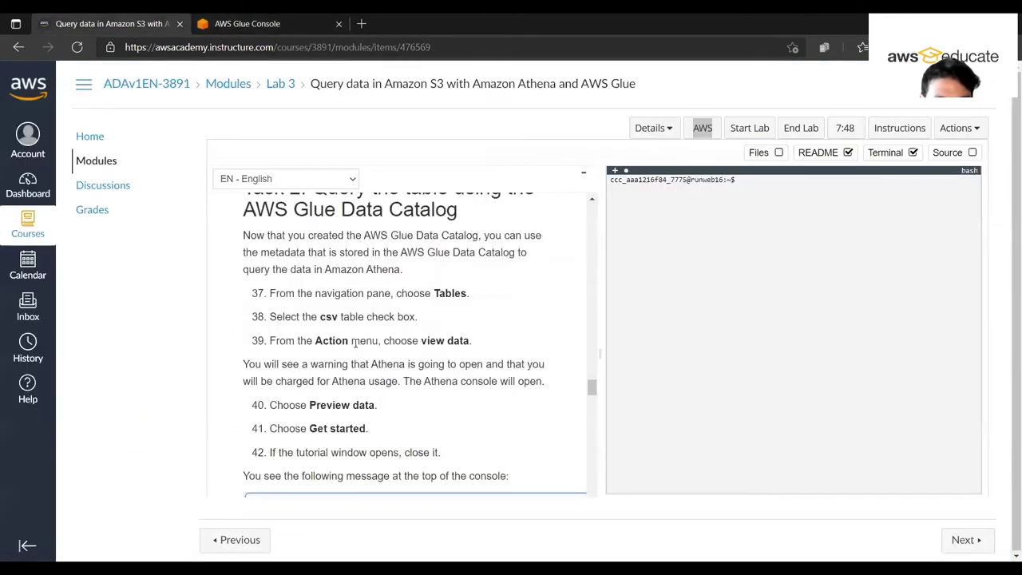
{"action": "left_click", "coordinate": [274, 19]}
{"action": "left_click", "coordinate": [174, 191]}
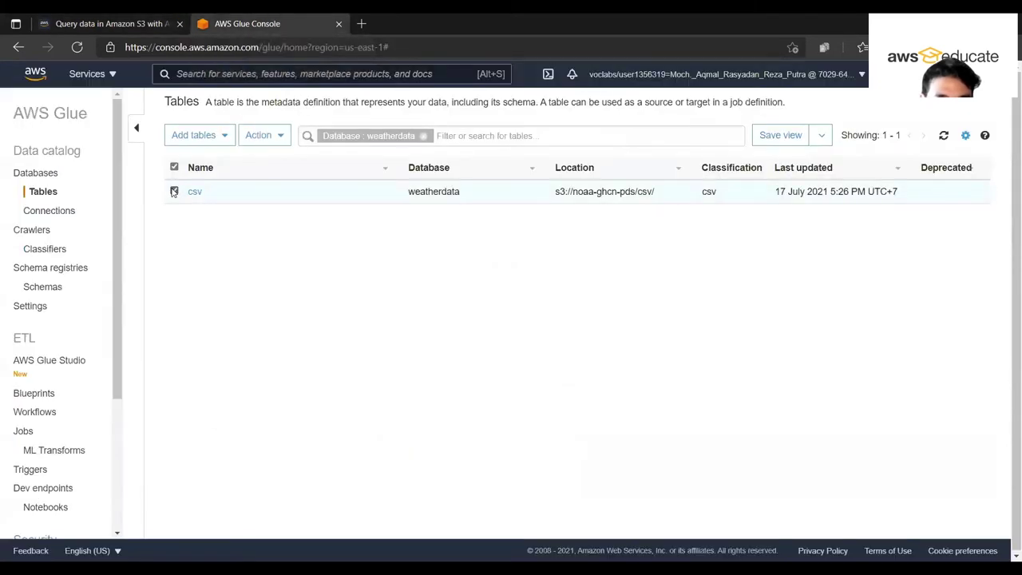
View the selected csv table's data, accepting the charge notice to preview it in Athena.
{"action": "left_click", "coordinate": [111, 22]}
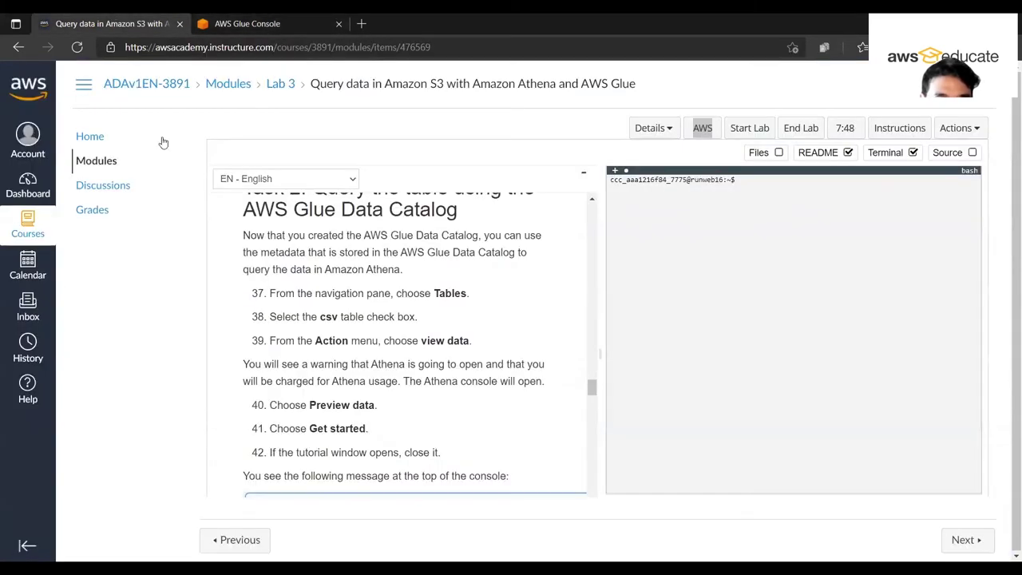
{"action": "left_click", "coordinate": [273, 21]}
{"action": "left_click", "coordinate": [254, 135]}
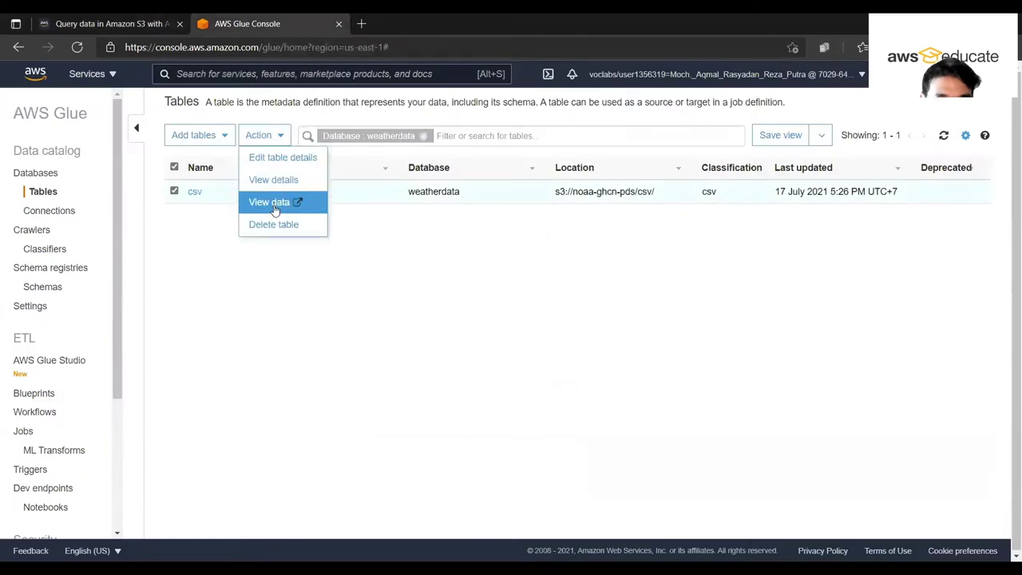
{"action": "left_click", "coordinate": [271, 204]}
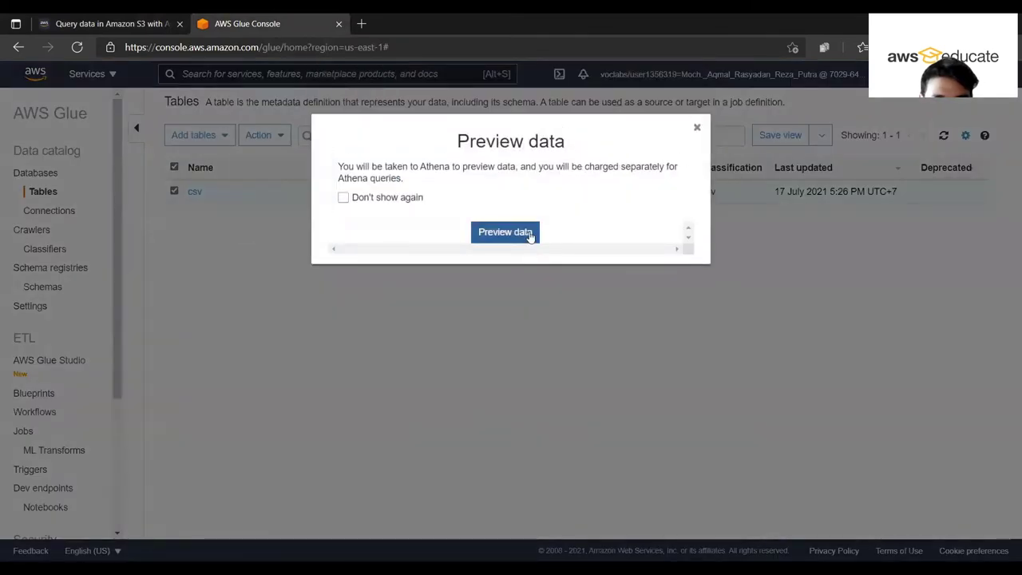
{"action": "key", "text": "ctrl+shift+Tab"}
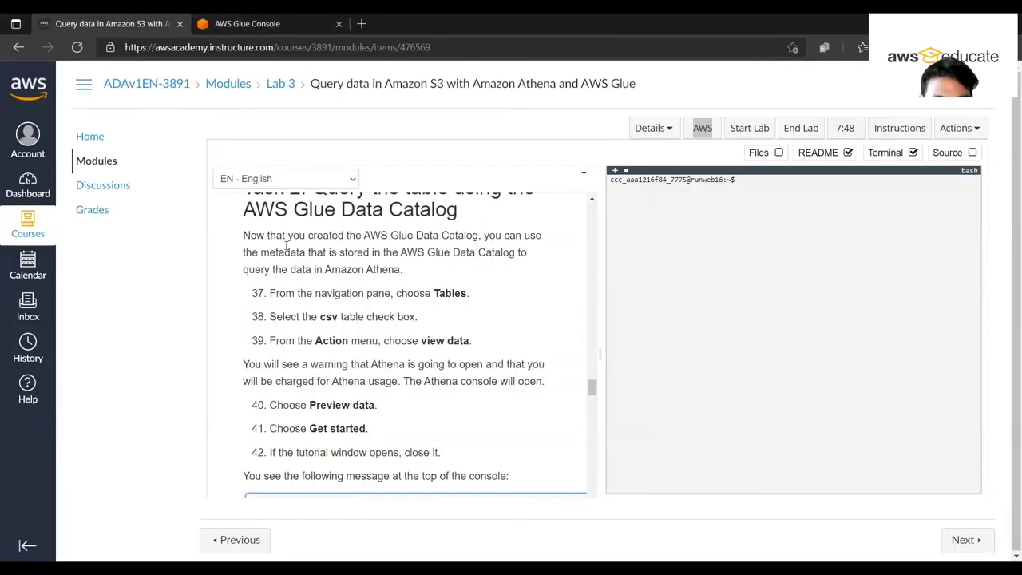
{"action": "left_click", "coordinate": [272, 20]}
{"action": "left_click", "coordinate": [502, 230]}
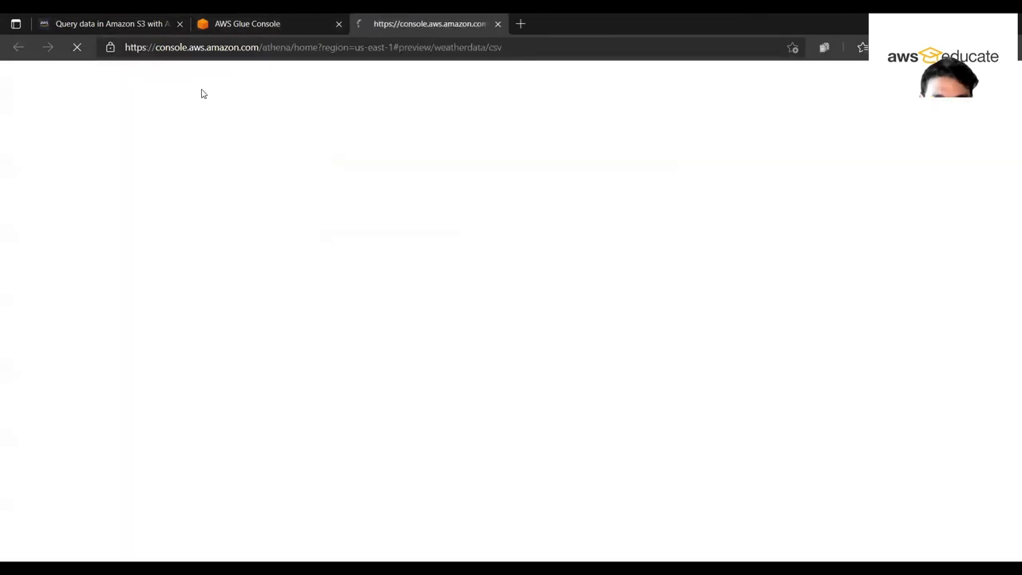
Check the lab's Athena instructions and get started from the Amazon Athena welcome page.
{"action": "left_click", "coordinate": [130, 19]}
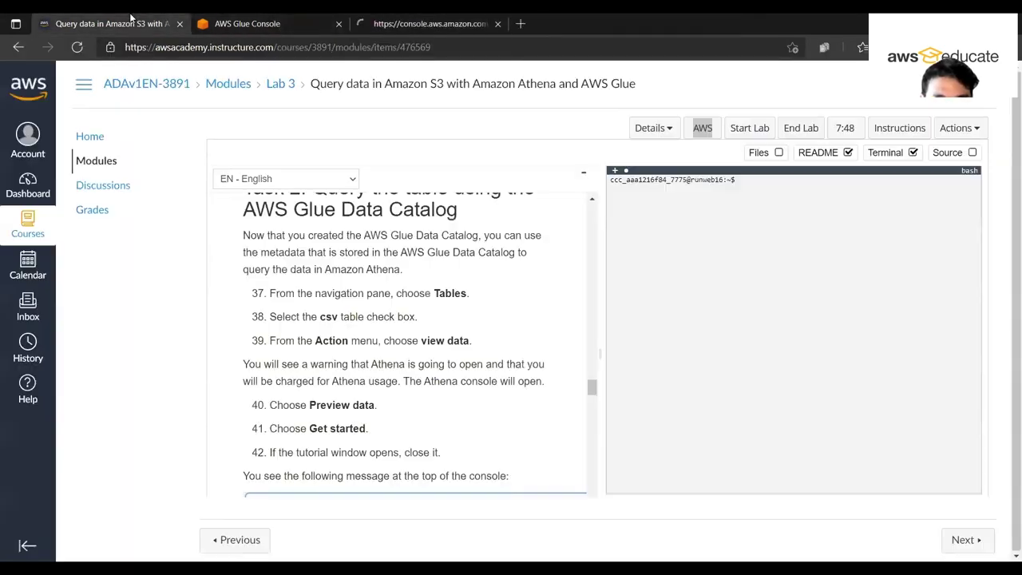
{"action": "scroll", "coordinate": [393, 359], "scroll_direction": "down", "scroll_amount": 3}
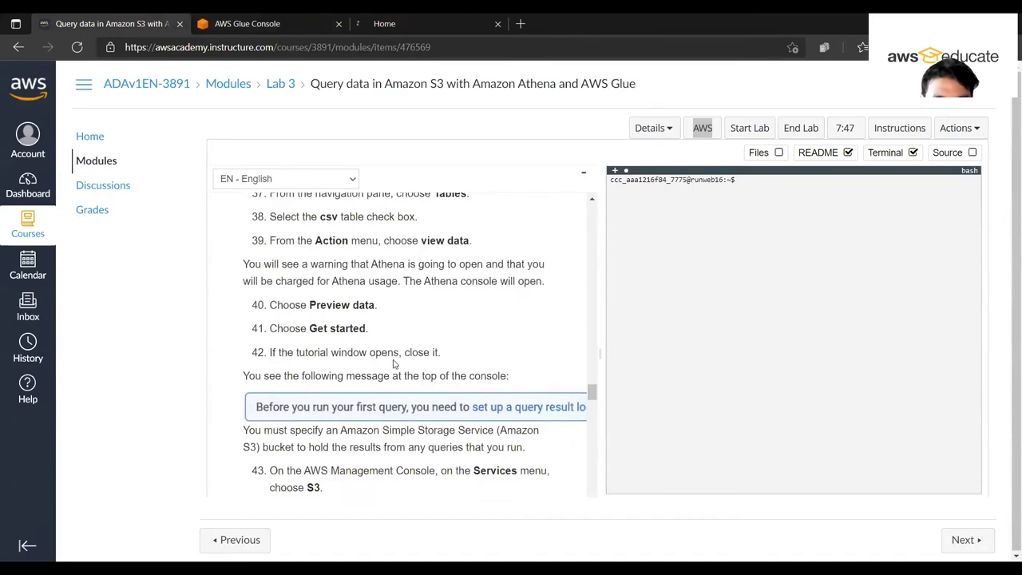
{"action": "scroll", "coordinate": [393, 364], "scroll_direction": "down", "scroll_amount": 4}
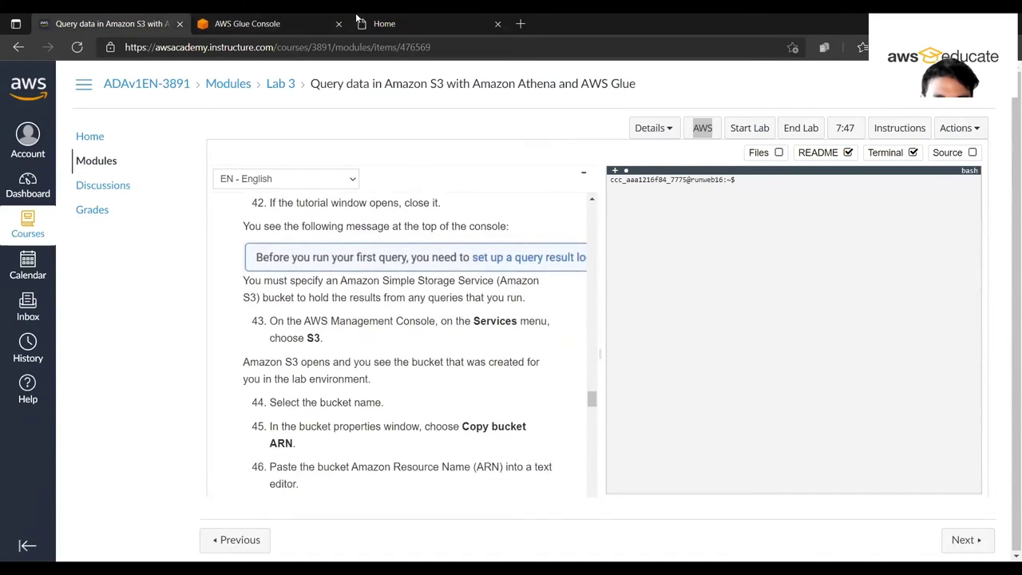
{"action": "left_click", "coordinate": [392, 23]}
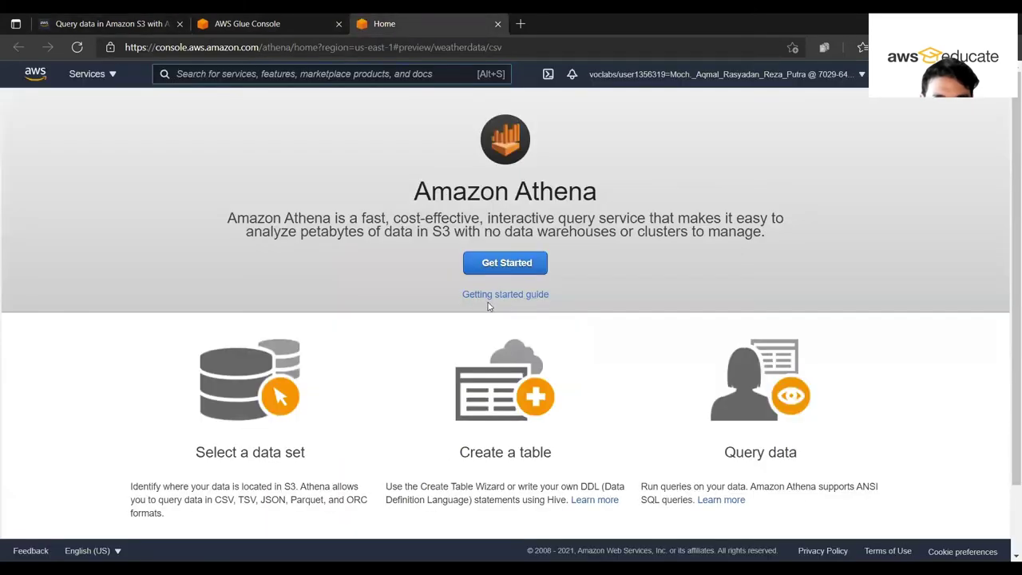
{"action": "left_click", "coordinate": [62, 20]}
{"action": "scroll", "coordinate": [346, 327], "scroll_direction": "up", "scroll_amount": 4}
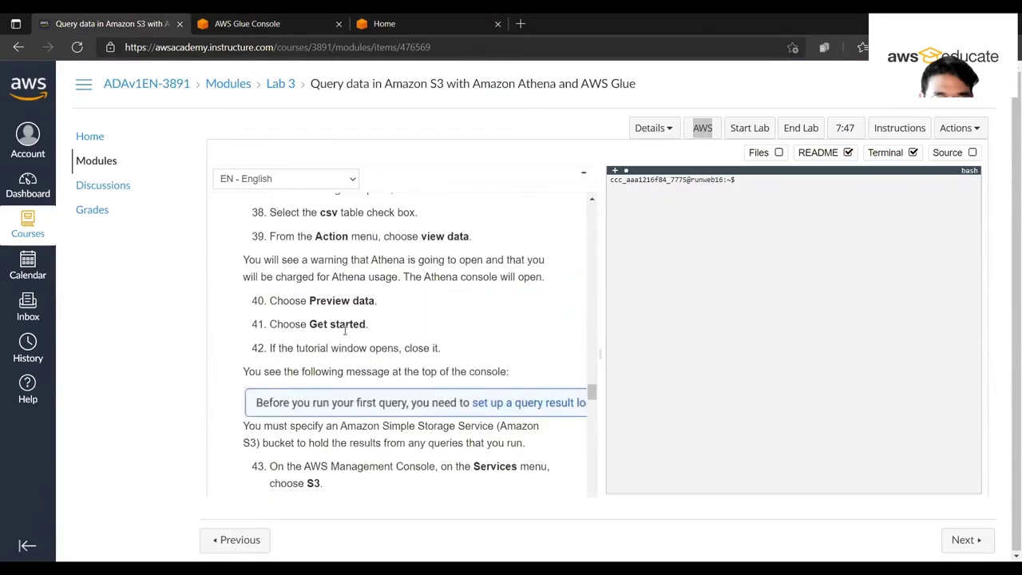
{"action": "left_click", "coordinate": [391, 23]}
{"action": "left_click", "coordinate": [527, 265]}
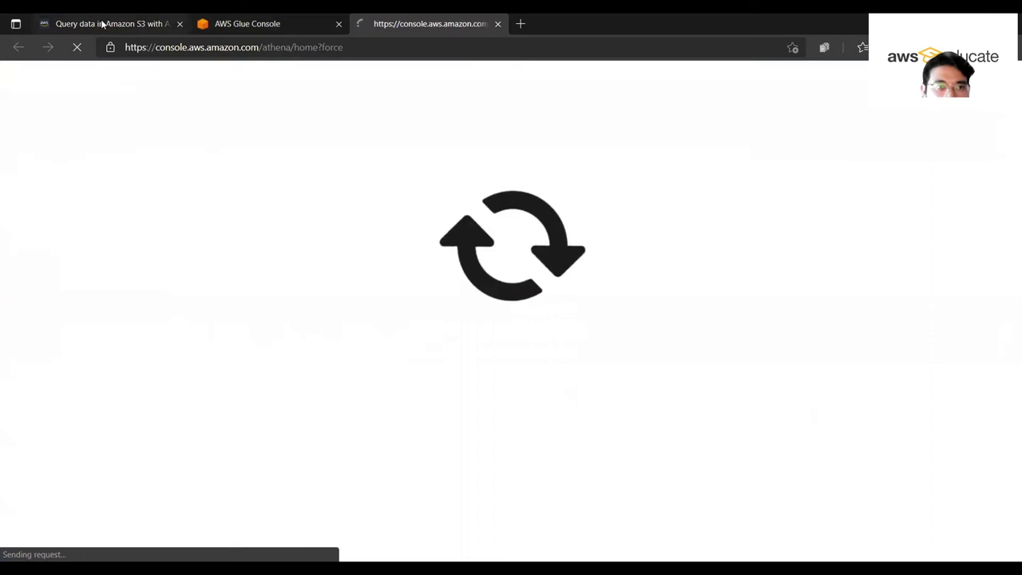
Widen the lab instructions pane and read the steps for setting up a query result location in Amazon S3.
{"action": "left_click", "coordinate": [104, 22]}
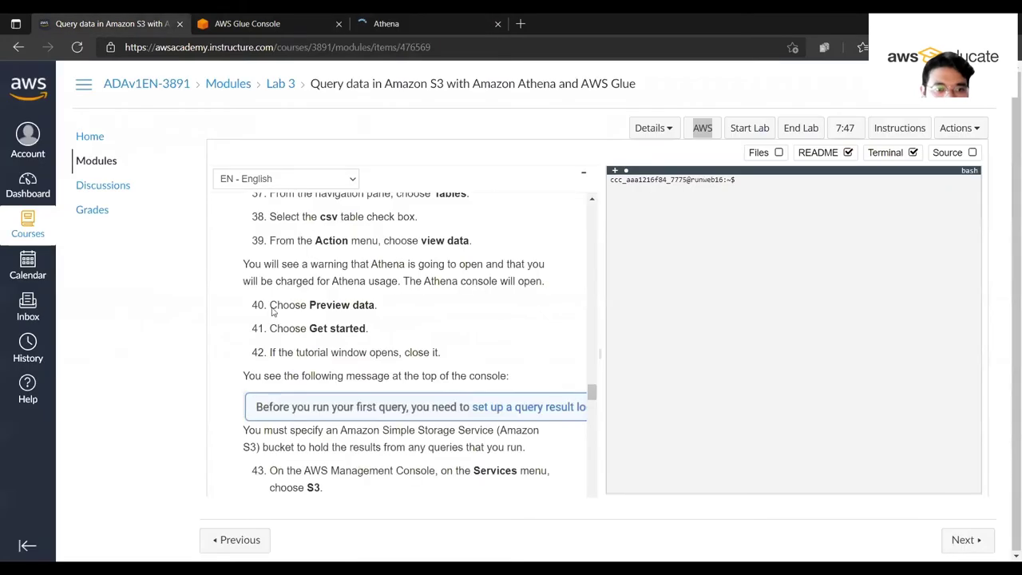
{"action": "scroll", "coordinate": [316, 372], "scroll_direction": "down", "scroll_amount": 1}
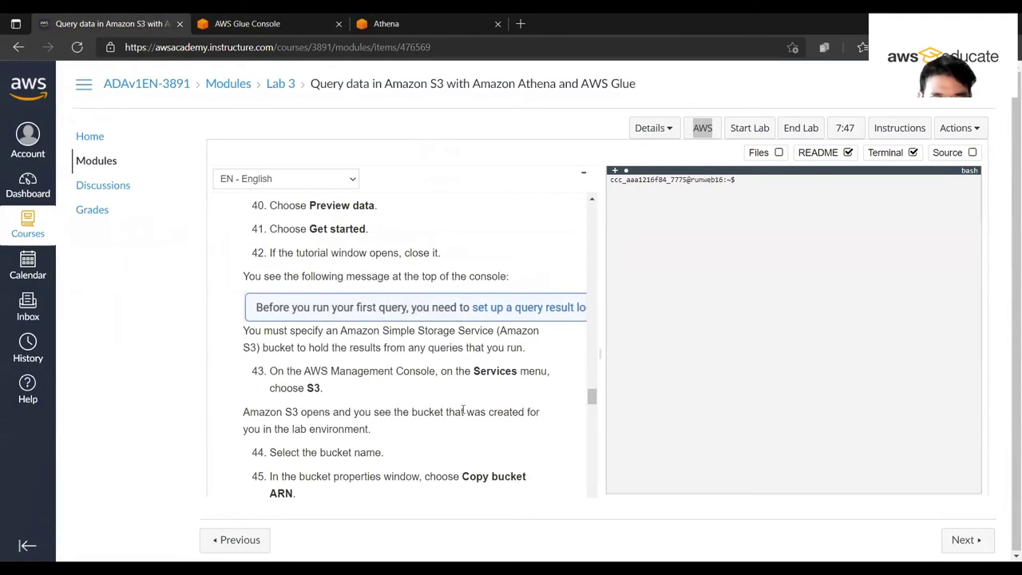
{"action": "left_click_drag", "start_coordinate": [601, 336], "coordinate": [868, 360]}
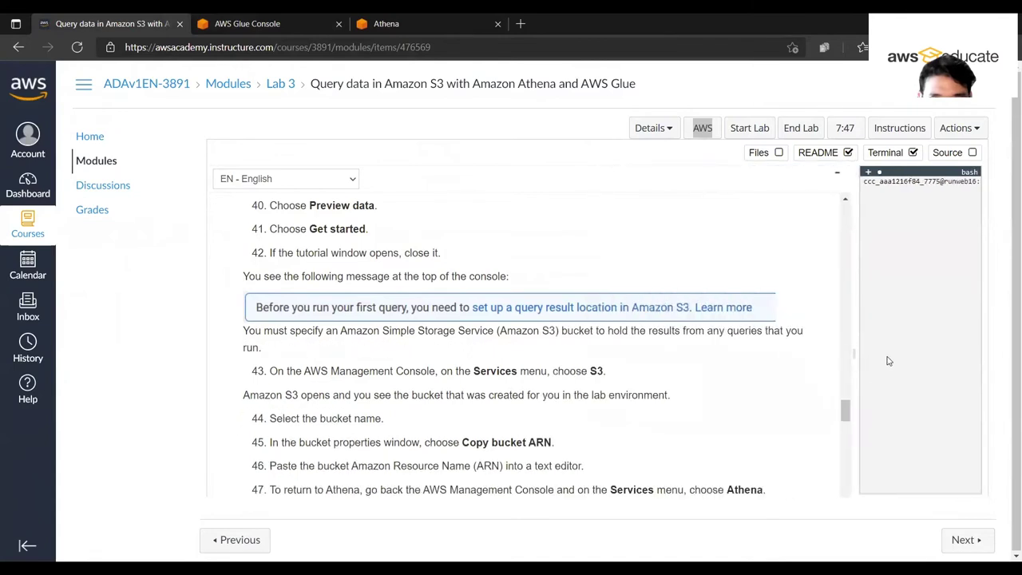
{"action": "scroll", "coordinate": [374, 322], "scroll_direction": "down", "scroll_amount": 1}
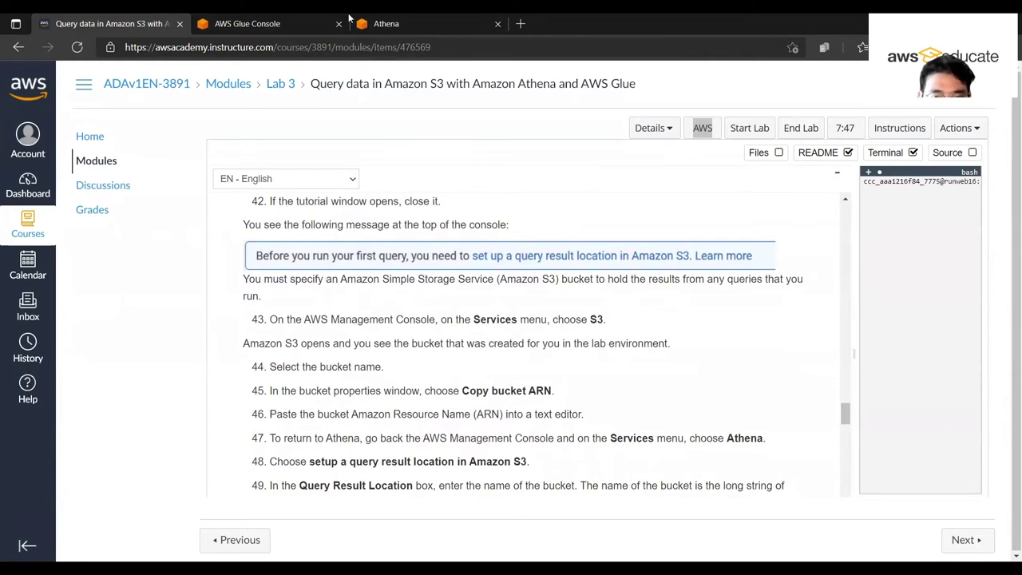
{"action": "left_click", "coordinate": [404, 20]}
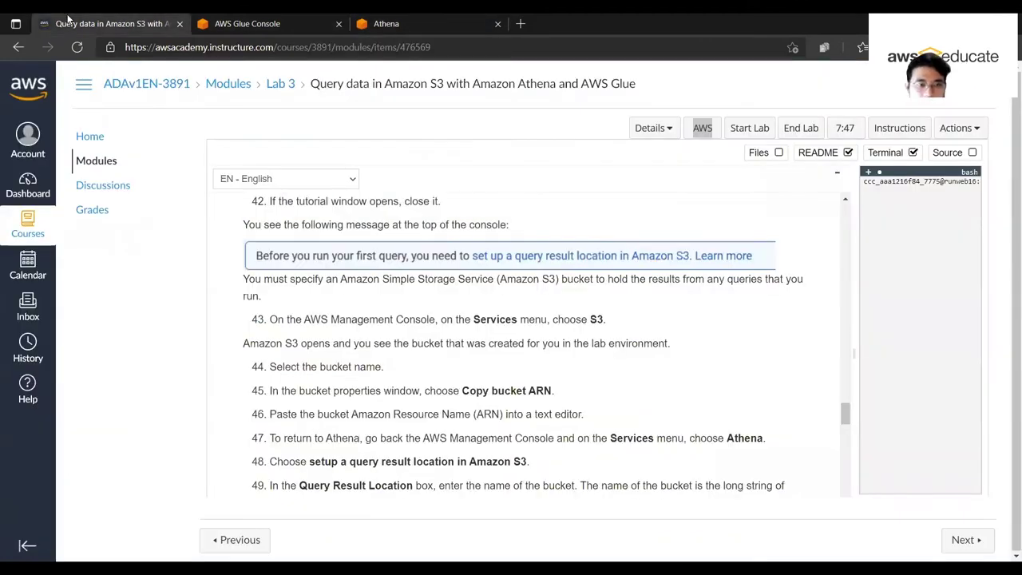
{"action": "left_click", "coordinate": [108, 24]}
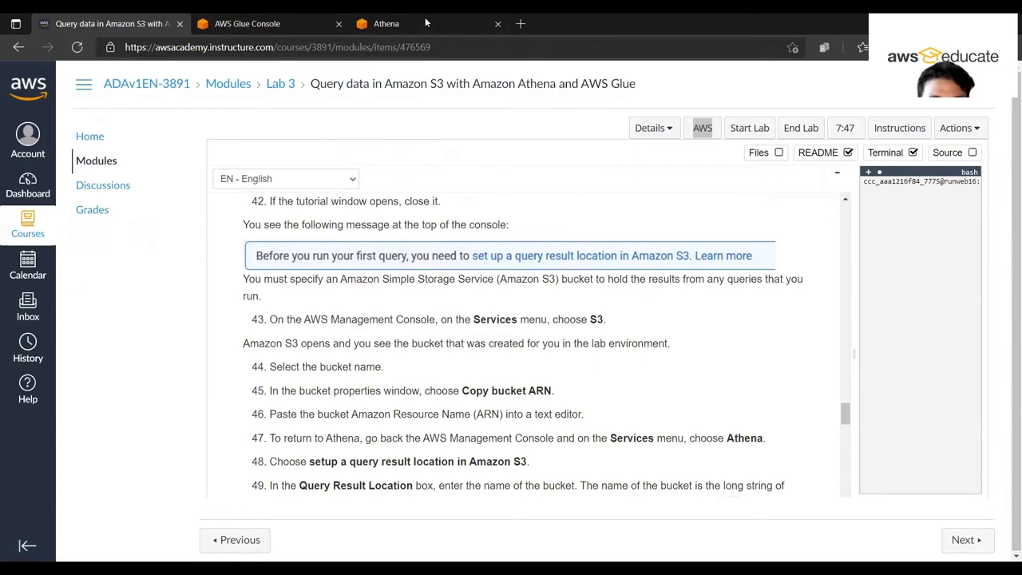
Duplicate the AWS Glue Console tab and open the S3 service in the copy.
{"action": "left_click", "coordinate": [520, 23]}
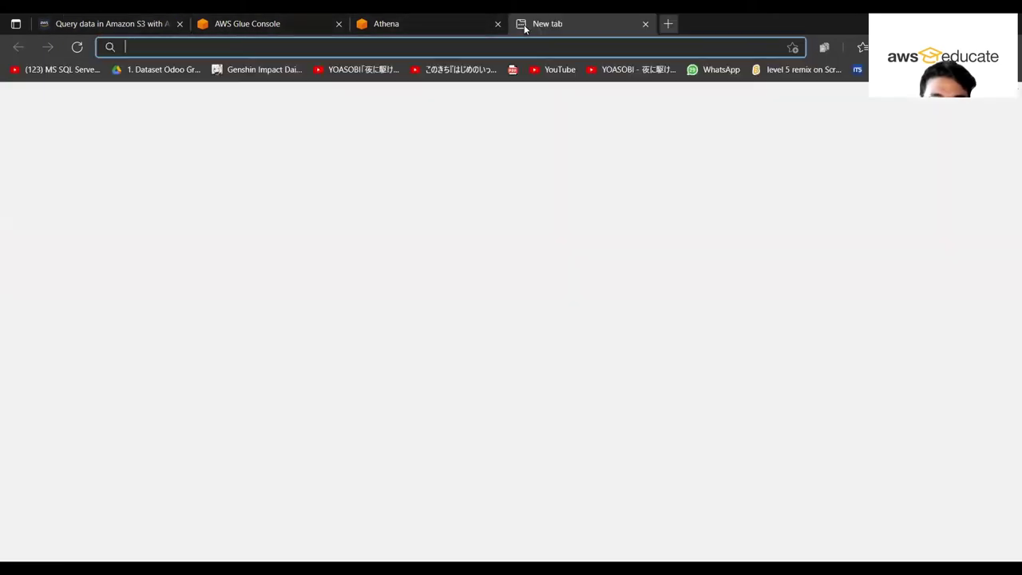
{"action": "left_click", "coordinate": [645, 24]}
{"action": "right_click", "coordinate": [276, 24]}
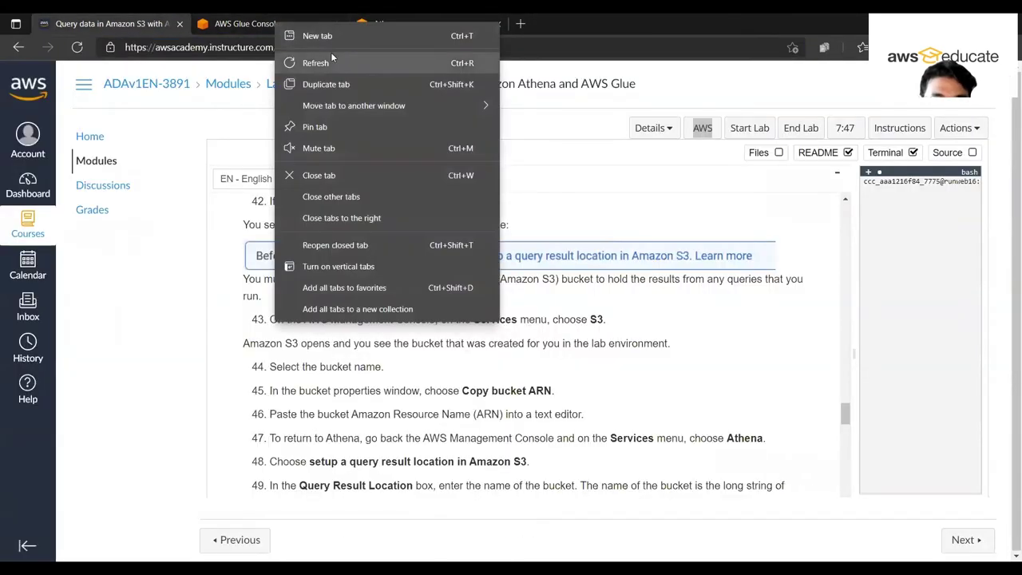
{"action": "left_click", "coordinate": [323, 84]}
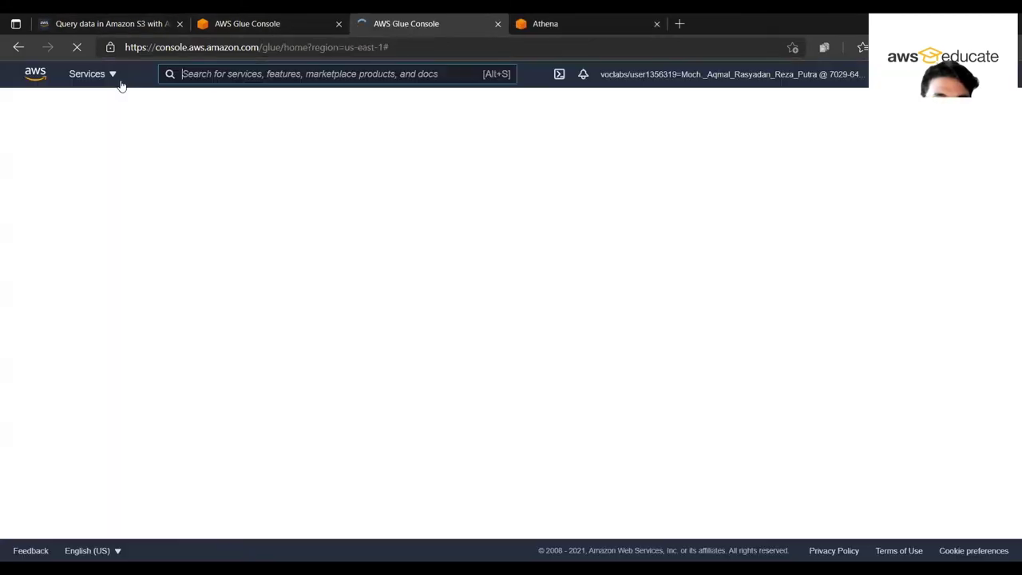
{"action": "left_click", "coordinate": [90, 74]}
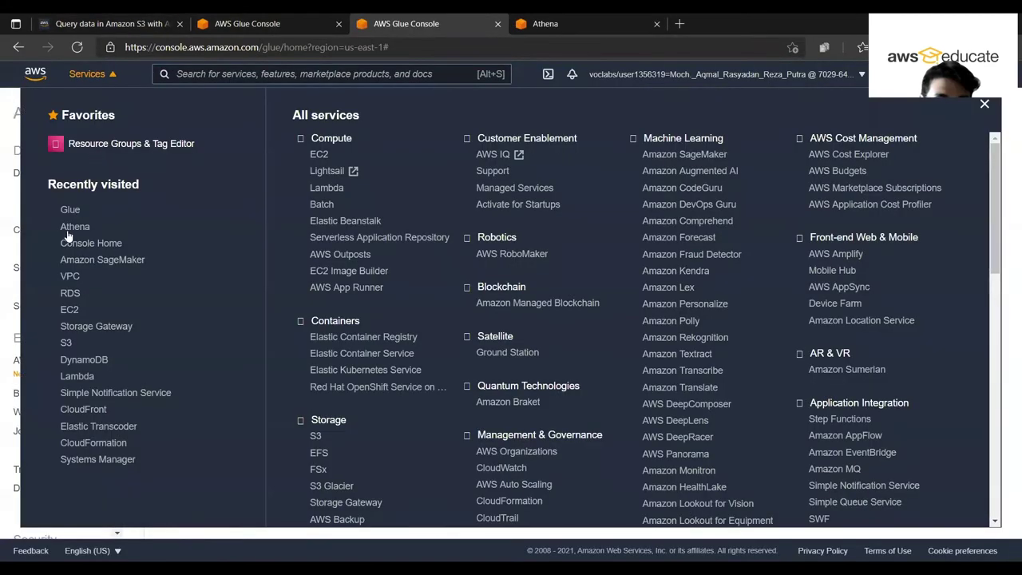
{"action": "left_click", "coordinate": [66, 344]}
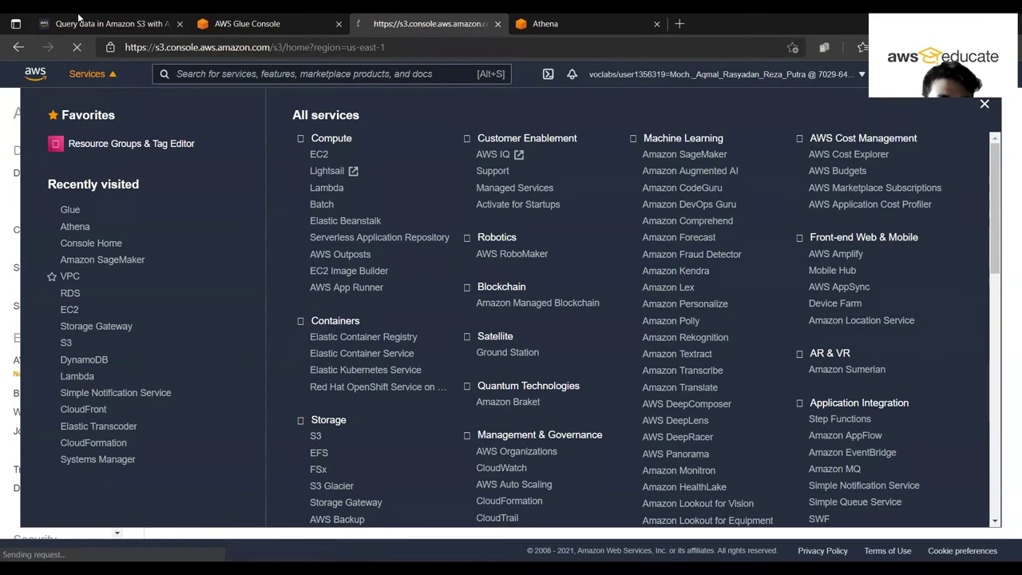
Check the lab instructions for the S3 bucket steps and open the lab's query bucket in the S3 console.
{"action": "left_click", "coordinate": [77, 14]}
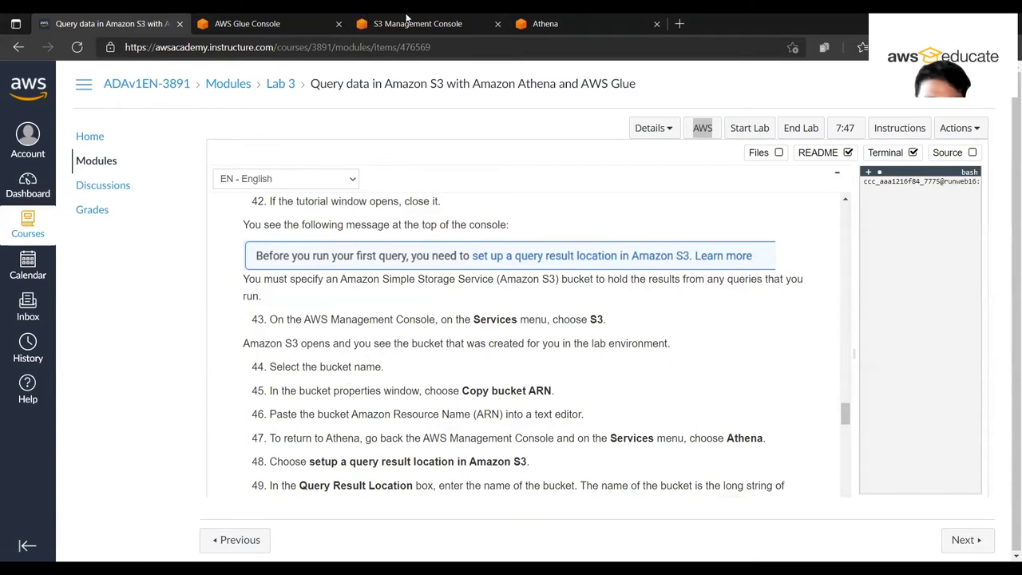
{"action": "left_click", "coordinate": [406, 18]}
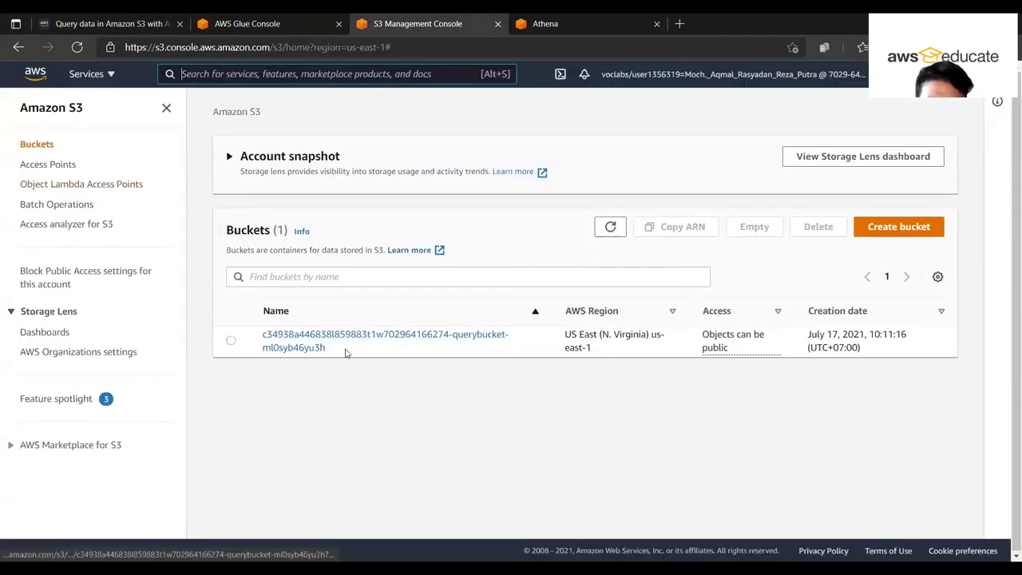
{"action": "left_click", "coordinate": [120, 19]}
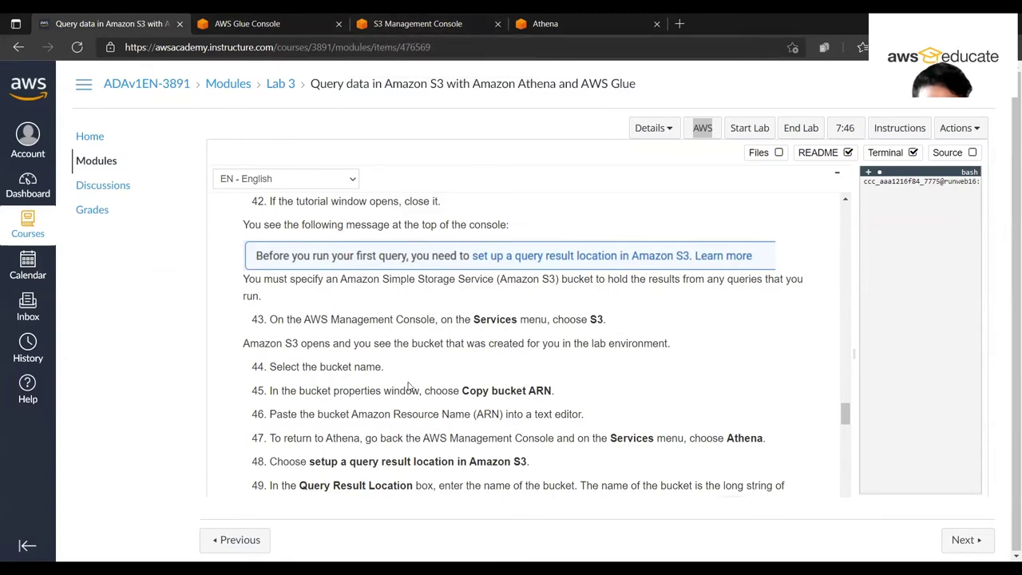
{"action": "left_click", "coordinate": [392, 20]}
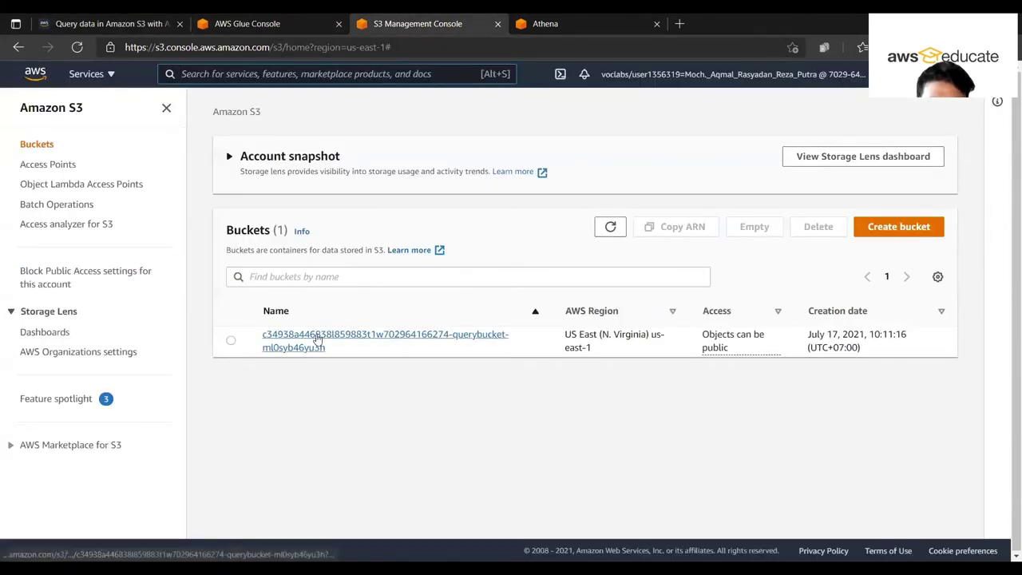
{"action": "left_click", "coordinate": [339, 336]}
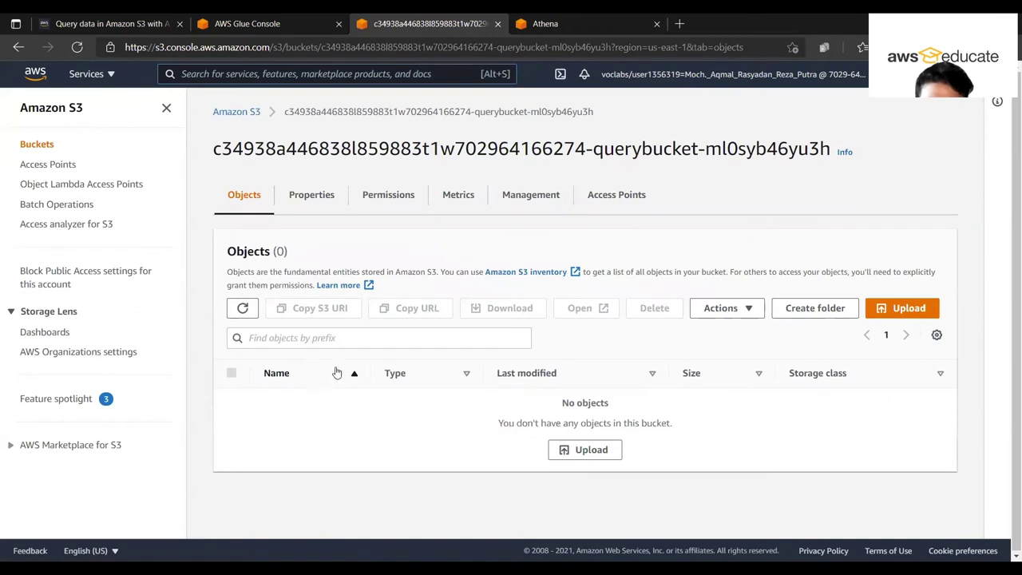
Look through the query bucket's properties and copy its Amazon Resource Name (ARN) from the bucket overview.
{"action": "left_click", "coordinate": [315, 194]}
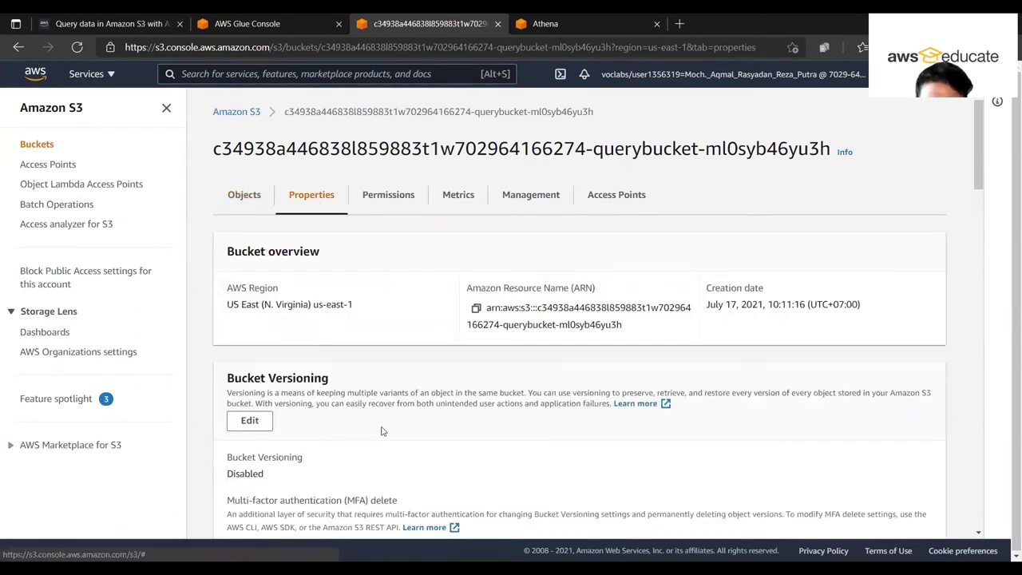
{"action": "scroll", "coordinate": [403, 347], "scroll_direction": "down", "scroll_amount": 3}
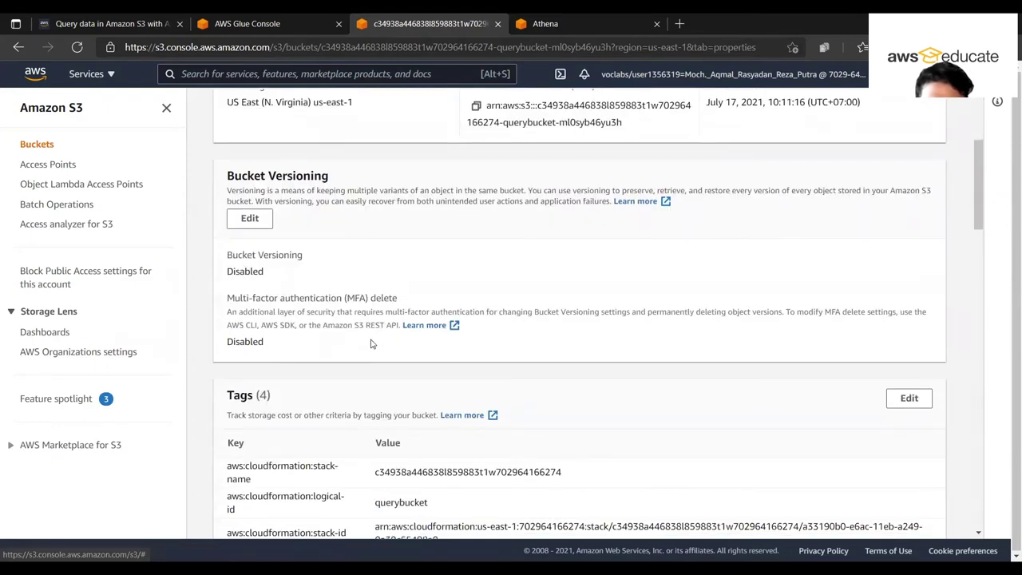
{"action": "scroll", "coordinate": [370, 343], "scroll_direction": "down", "scroll_amount": 5}
{"action": "scroll", "coordinate": [371, 344], "scroll_direction": "down", "scroll_amount": 9}
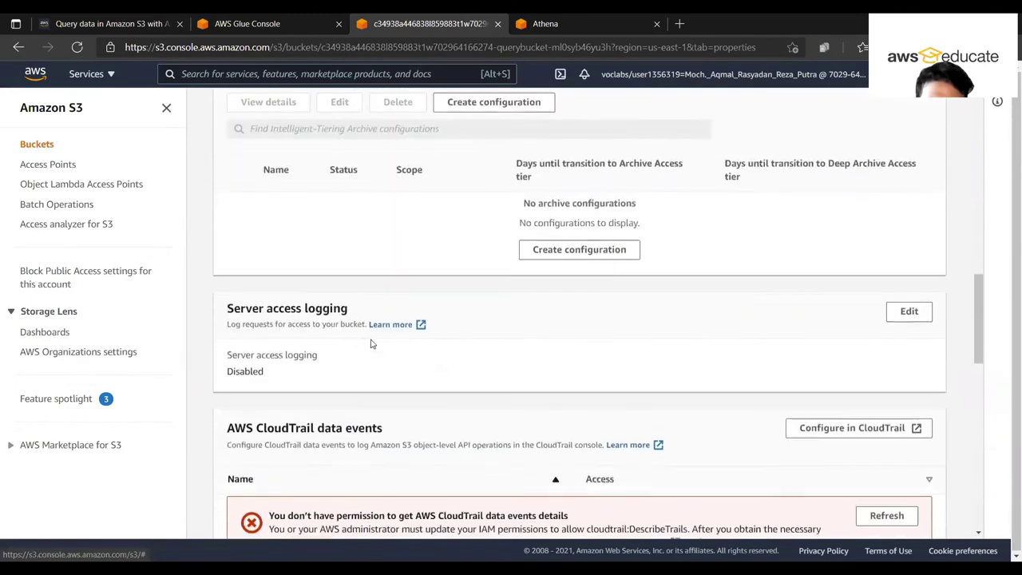
{"action": "scroll", "coordinate": [370, 343], "scroll_direction": "down", "scroll_amount": 6}
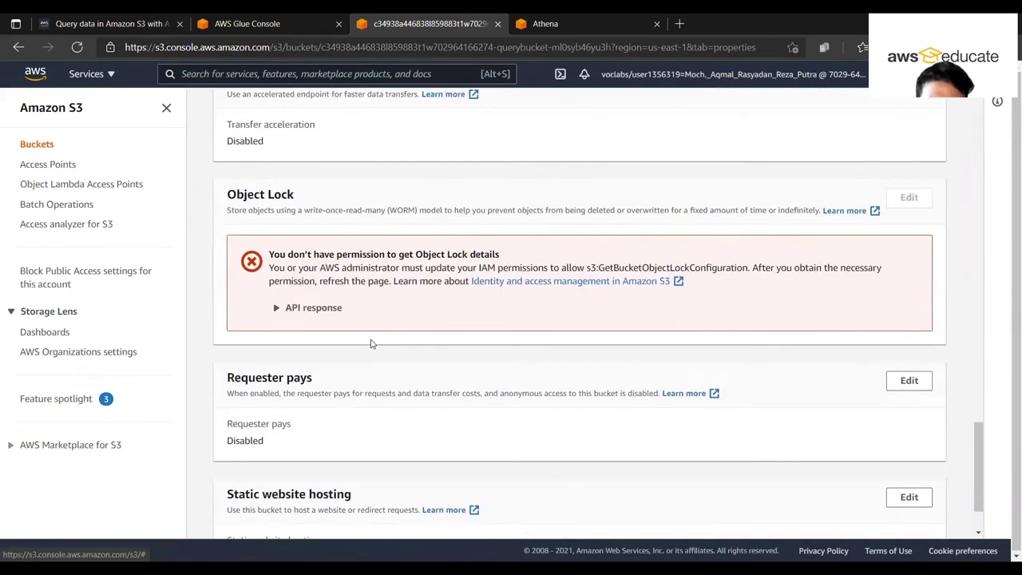
{"action": "scroll", "coordinate": [370, 344], "scroll_direction": "up", "scroll_amount": 20}
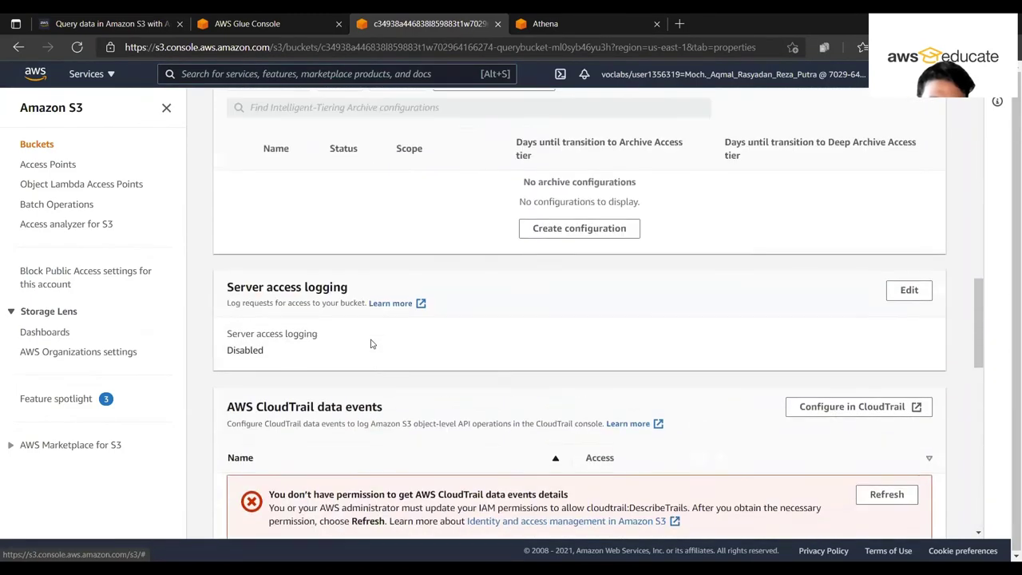
{"action": "scroll", "coordinate": [370, 343], "scroll_direction": "up", "scroll_amount": 2}
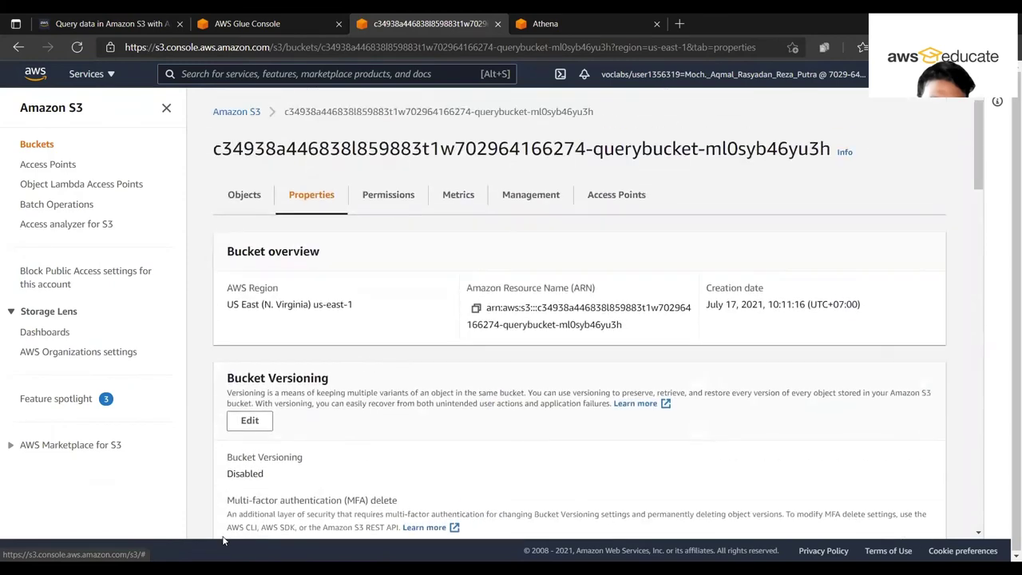
{"action": "left_click", "coordinate": [476, 309]}
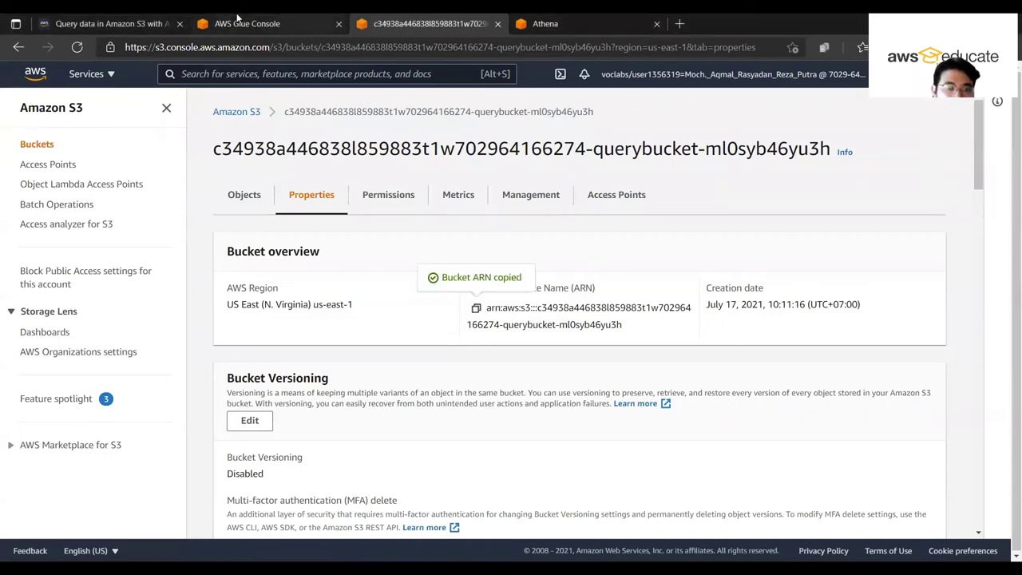
Read lab steps 46 to 49 and open the query result location settings in the Athena query editor.
{"action": "left_click", "coordinate": [145, 17]}
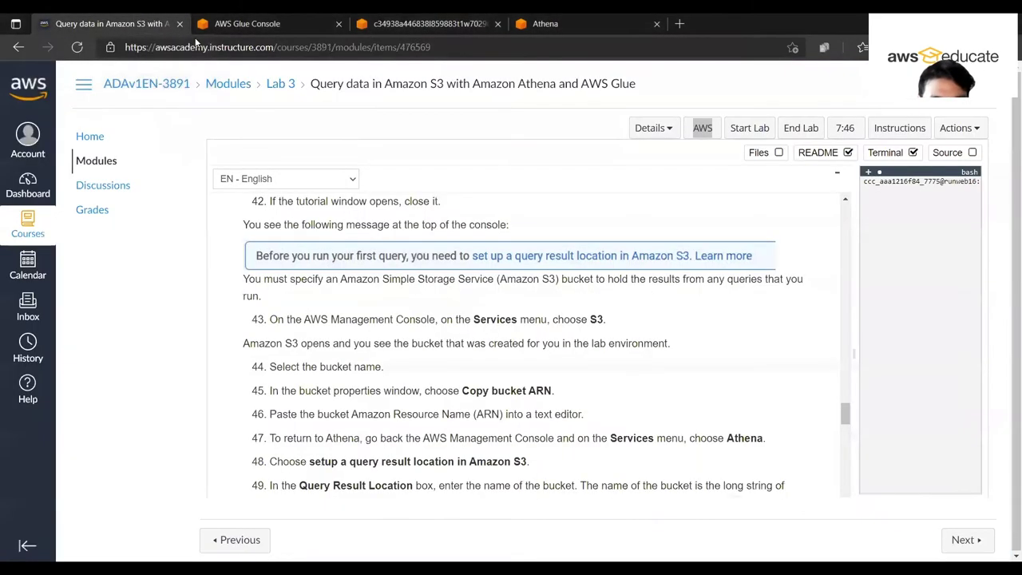
{"action": "scroll", "coordinate": [475, 387], "scroll_direction": "down", "scroll_amount": 1}
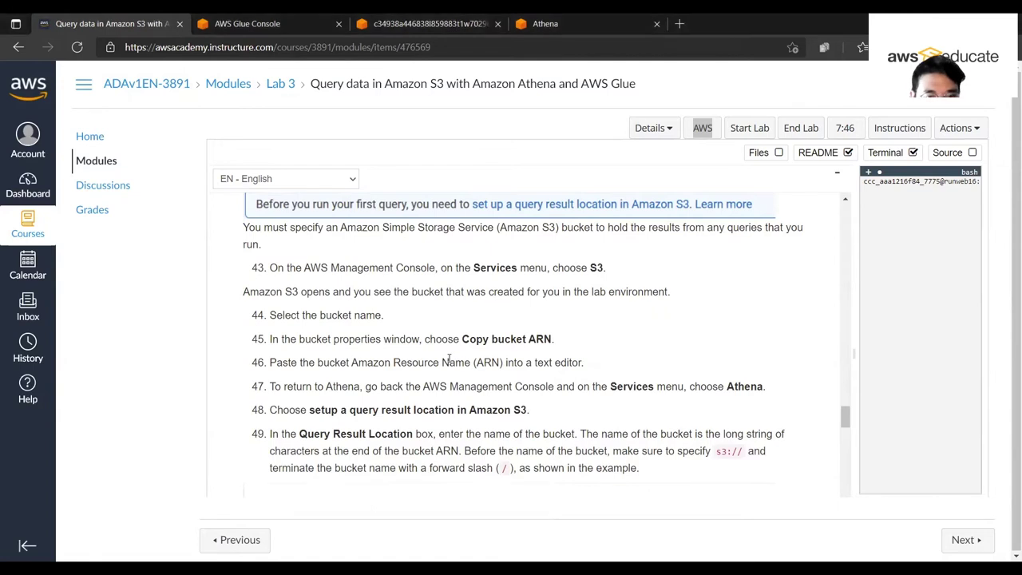
{"action": "scroll", "coordinate": [455, 359], "scroll_direction": "down", "scroll_amount": 2}
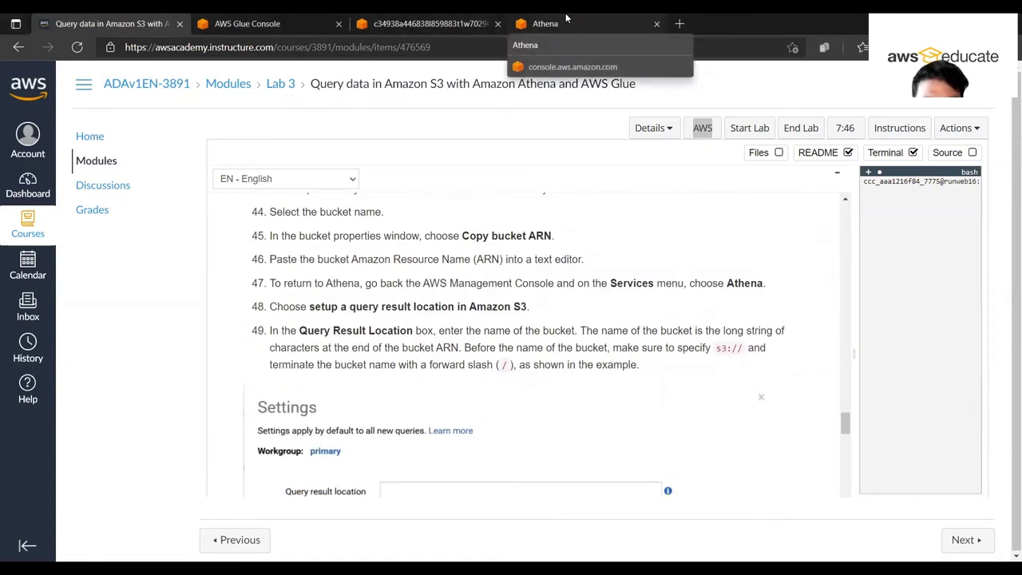
{"action": "left_click", "coordinate": [565, 13]}
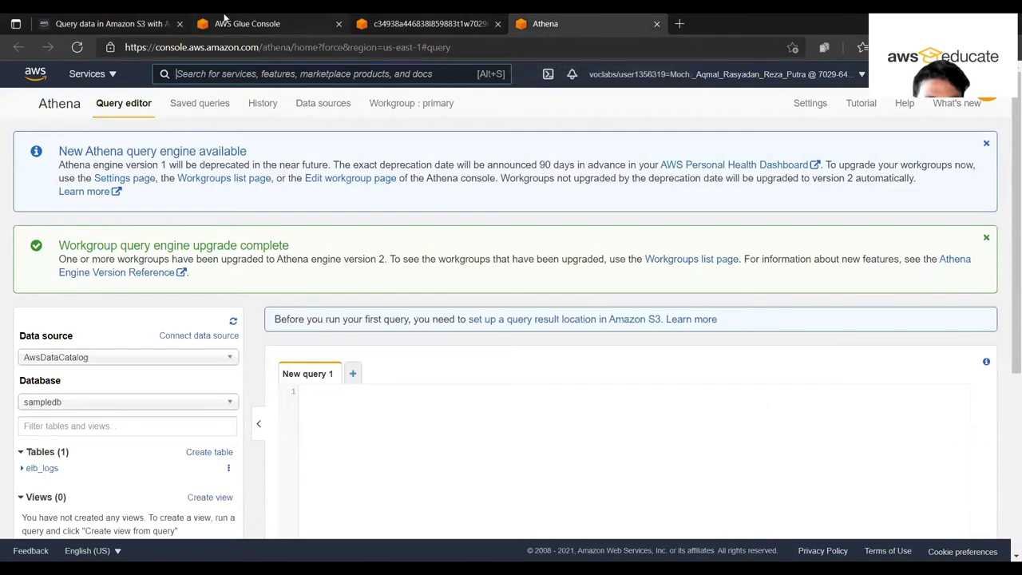
{"action": "left_click", "coordinate": [138, 21]}
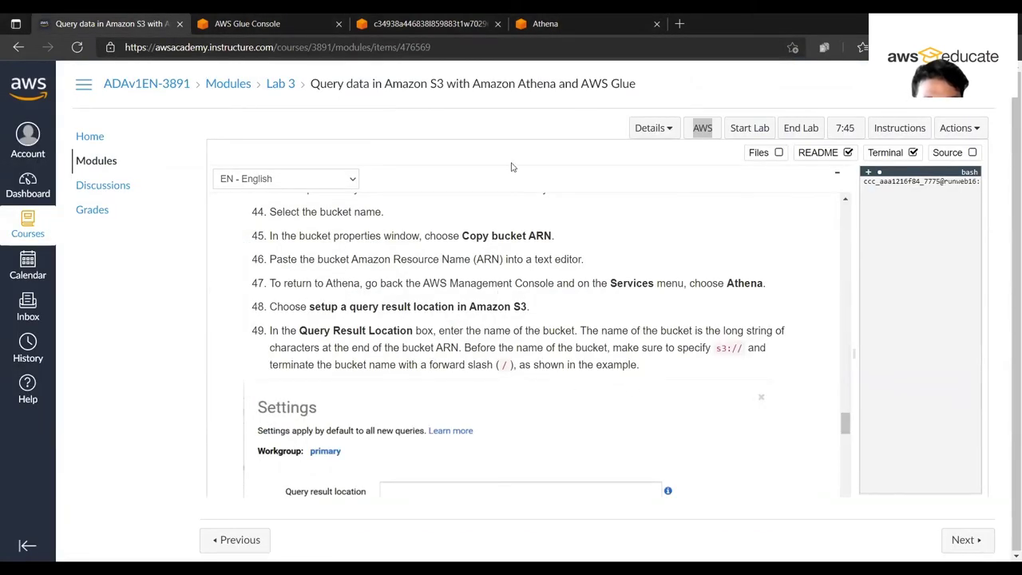
{"action": "left_click", "coordinate": [551, 25]}
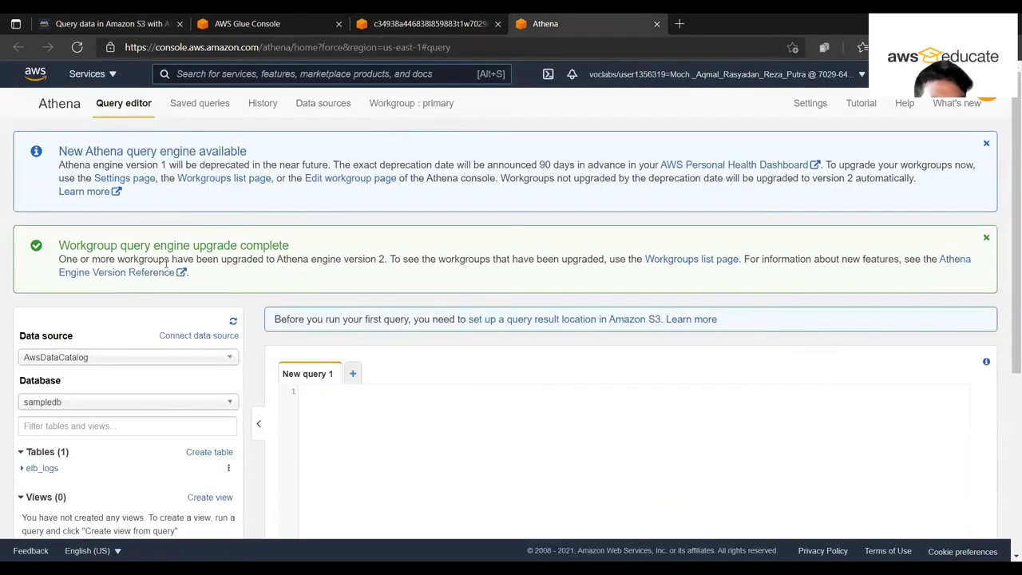
{"action": "scroll", "coordinate": [172, 459], "scroll_direction": "down", "scroll_amount": 2}
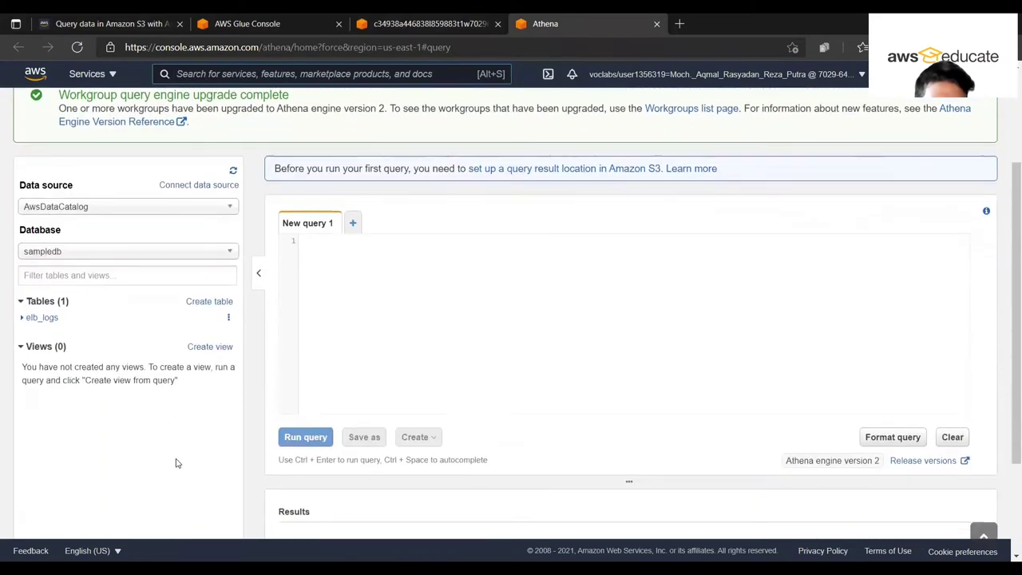
{"action": "scroll", "coordinate": [177, 463], "scroll_direction": "up", "scroll_amount": 2}
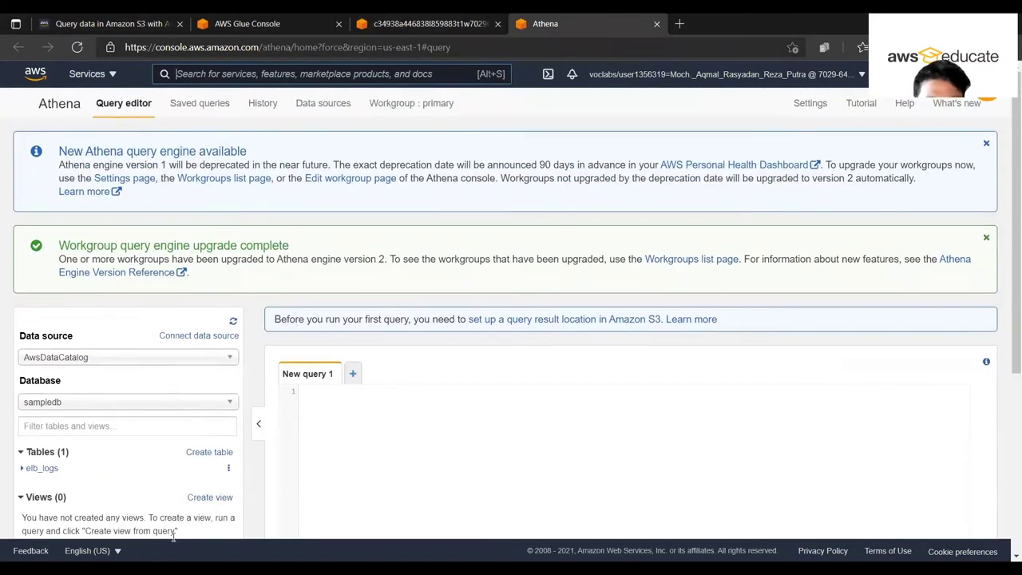
{"action": "left_click", "coordinate": [494, 329]}
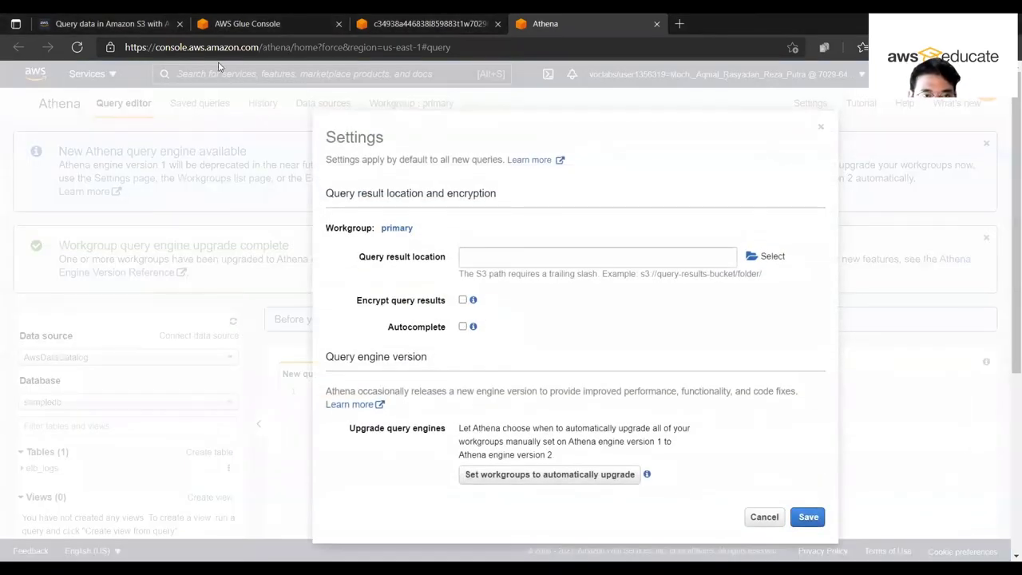
Read the lab's required format for the query result location and select the s3:// prefix in step 49.
{"action": "left_click", "coordinate": [124, 19]}
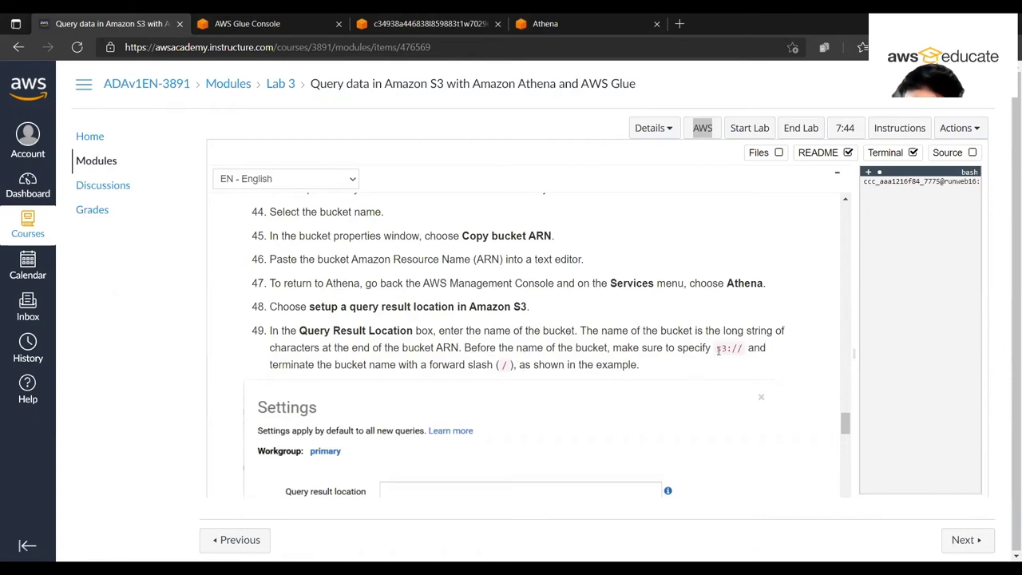
{"action": "scroll", "coordinate": [718, 349], "scroll_direction": "down", "scroll_amount": 2}
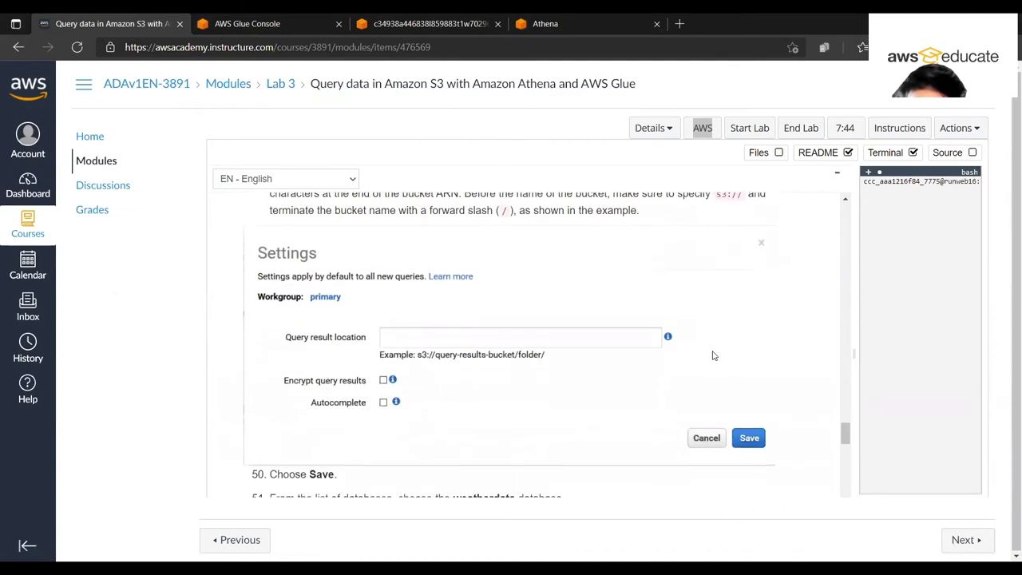
{"action": "scroll", "coordinate": [714, 355], "scroll_direction": "up", "scroll_amount": 1}
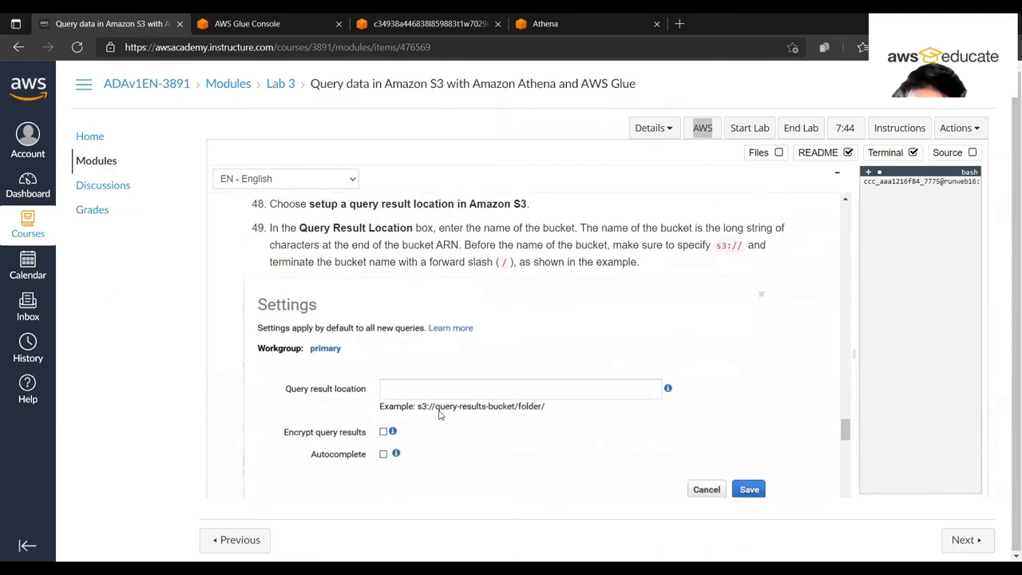
{"action": "scroll", "coordinate": [479, 403], "scroll_direction": "up", "scroll_amount": 1}
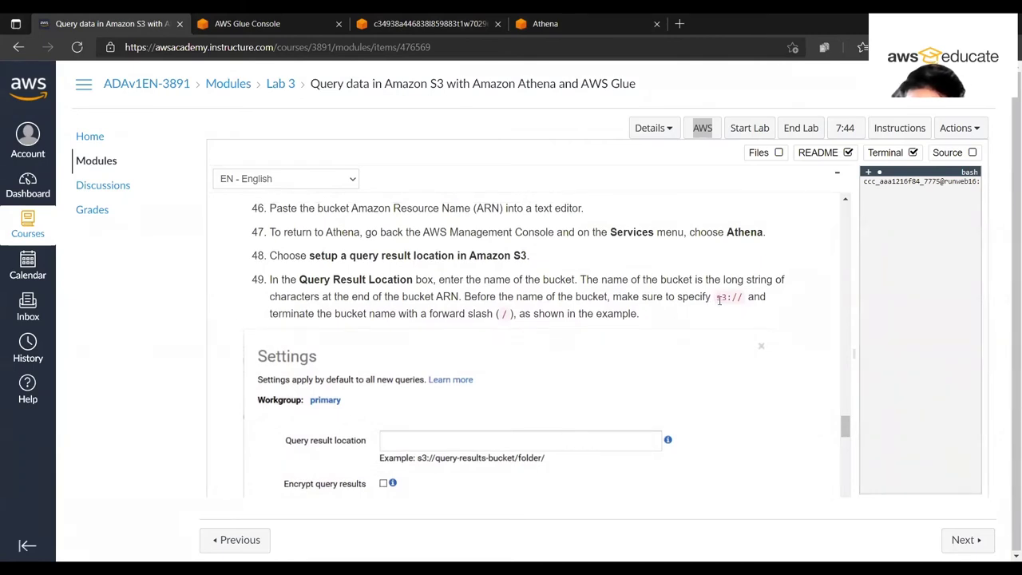
{"action": "mouse_move", "coordinate": [728, 296]}
{"action": "left_mouse_down"}
{"action": "mouse_move", "coordinate": [716, 296]}
{"action": "mouse_move", "coordinate": [742, 299]}
{"action": "left_mouse_up"}
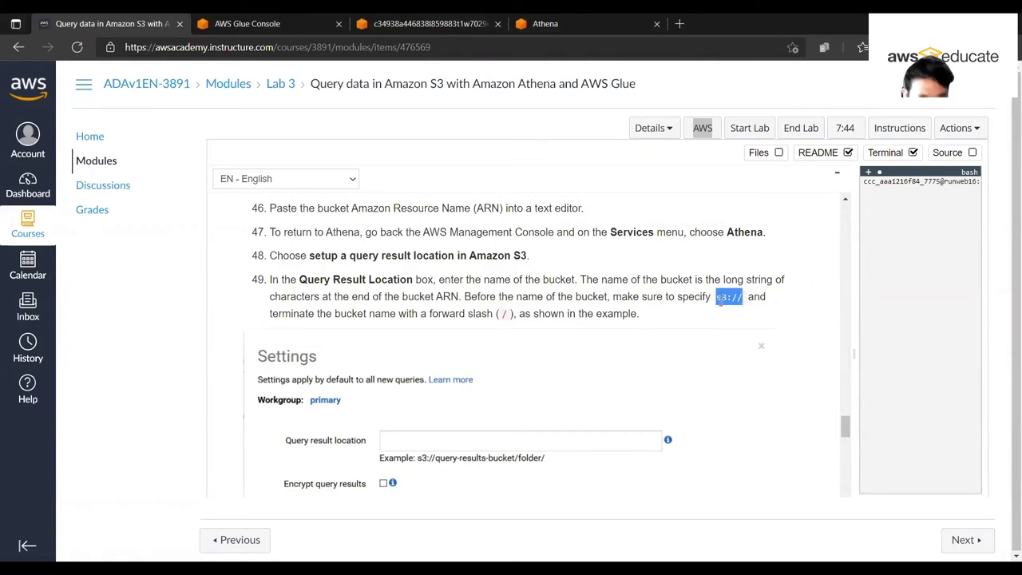
Fill in Athena's query result location with s3://, the copied bucket ARN and a trailing slash.
{"action": "left_click", "coordinate": [546, 23]}
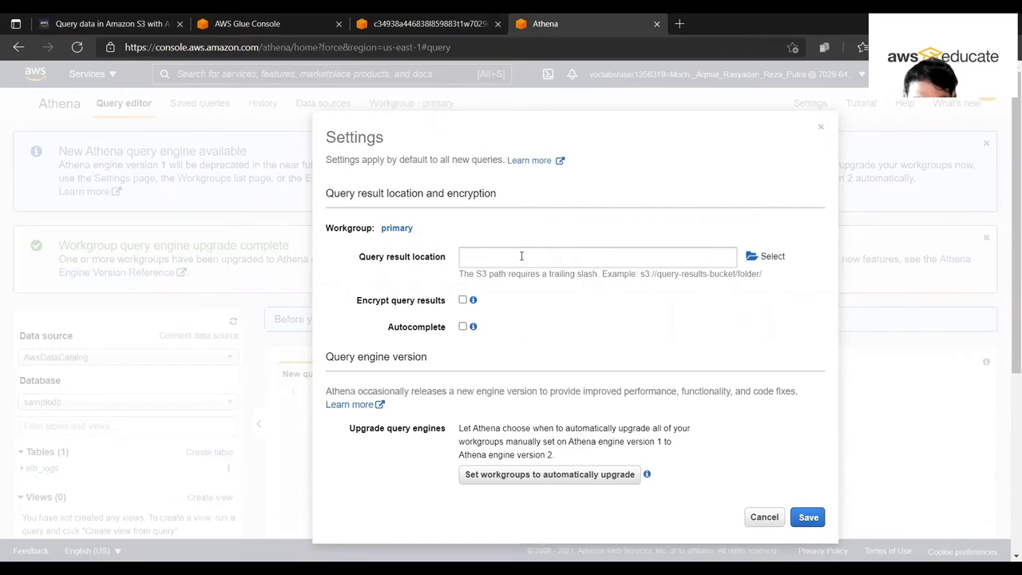
{"action": "type", "text": "s3://"}
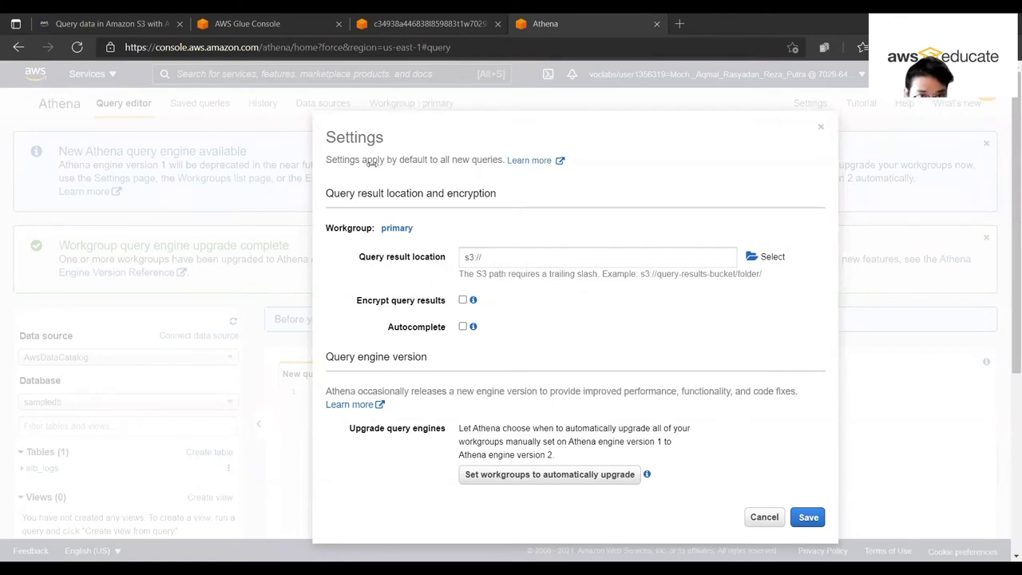
{"action": "left_click", "coordinate": [507, 257]}
{"action": "key", "text": "ctrl+v"}
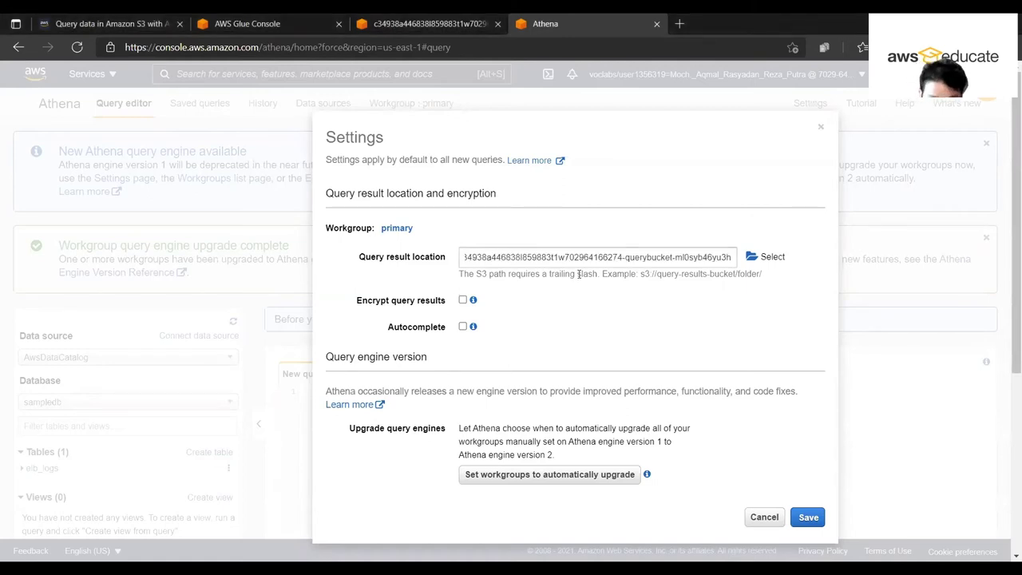
{"action": "type", "text": "/"}
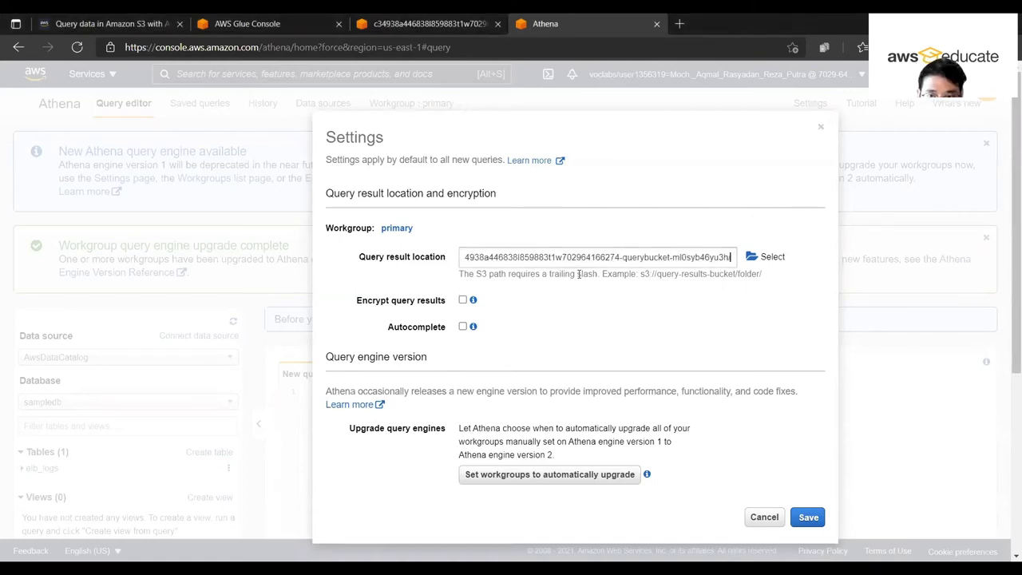
Compare the entered query result location with the example path in the lab instructions, checking the end of the path.
{"action": "left_click", "coordinate": [107, 23]}
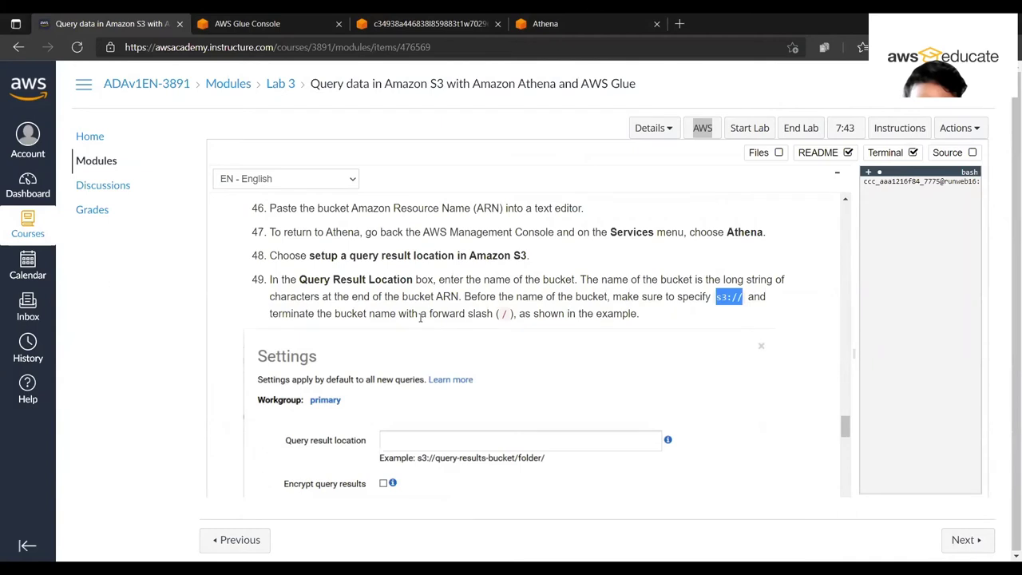
{"action": "scroll", "coordinate": [420, 317], "scroll_direction": "down", "scroll_amount": 2}
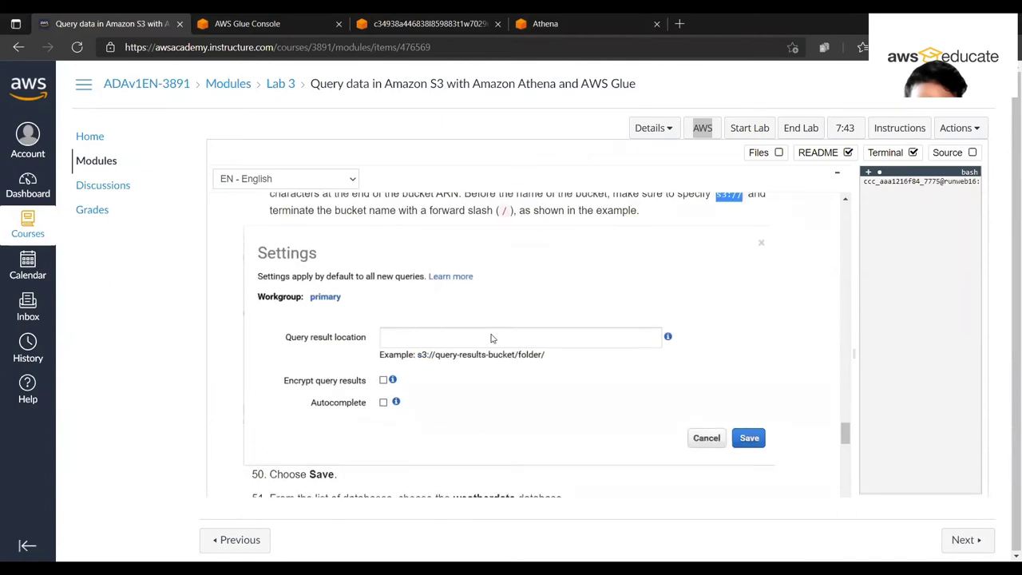
{"action": "scroll", "coordinate": [491, 338], "scroll_direction": "down", "scroll_amount": 2}
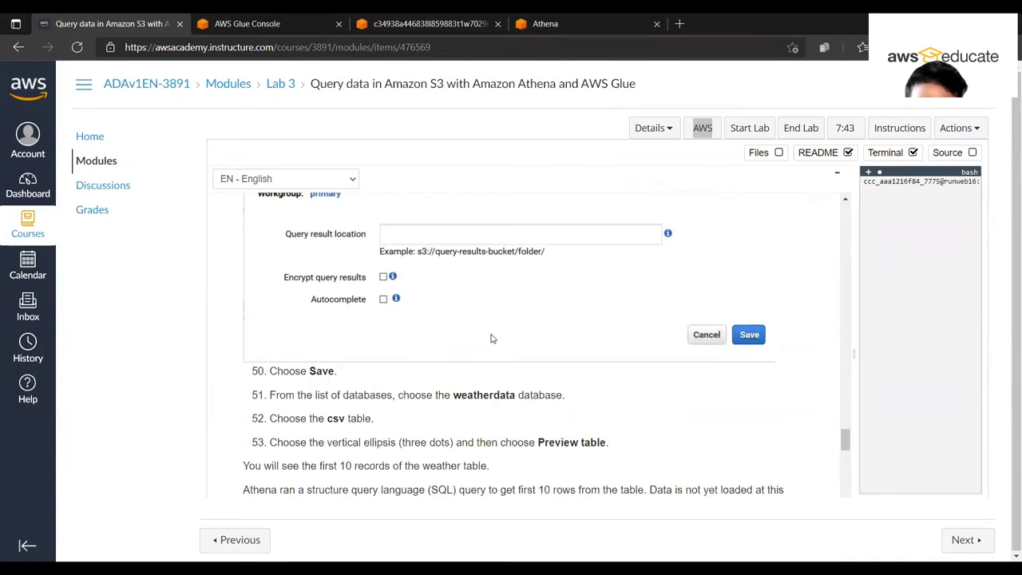
{"action": "scroll", "coordinate": [491, 339], "scroll_direction": "up", "scroll_amount": 2}
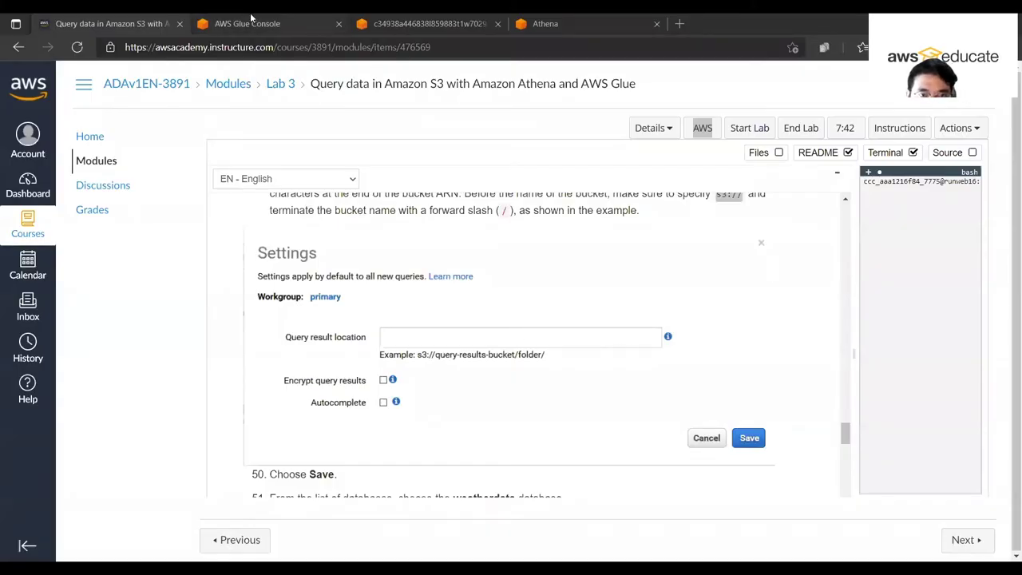
{"action": "left_click", "coordinate": [574, 18]}
{"action": "left_click_drag", "start_coordinate": [701, 258], "coordinate": [757, 266]}
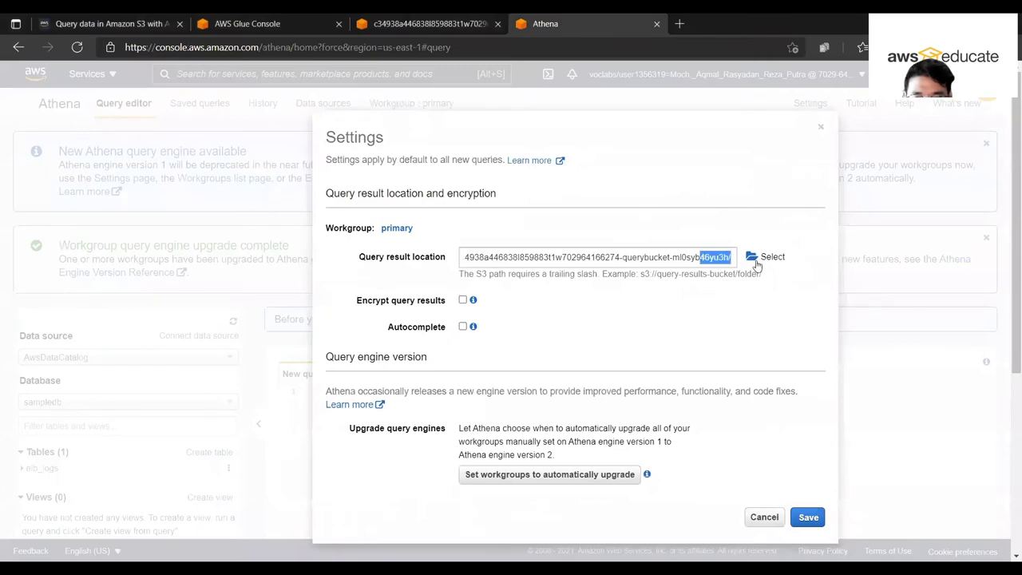
Save the Athena query result location settings and read steps 50 to 53 of the lab instructions.
{"action": "left_click", "coordinate": [714, 253]}
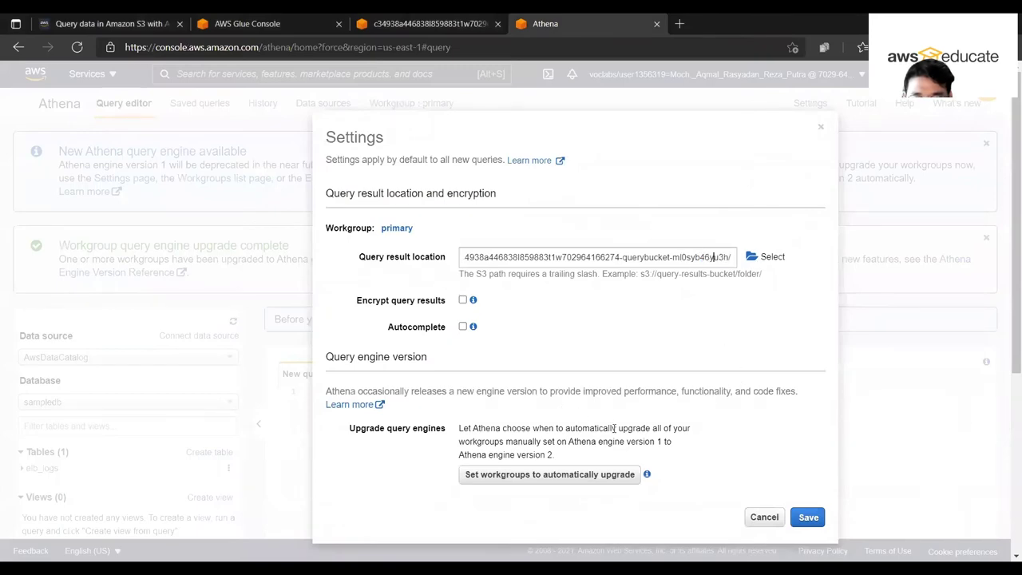
{"action": "left_click", "coordinate": [808, 517]}
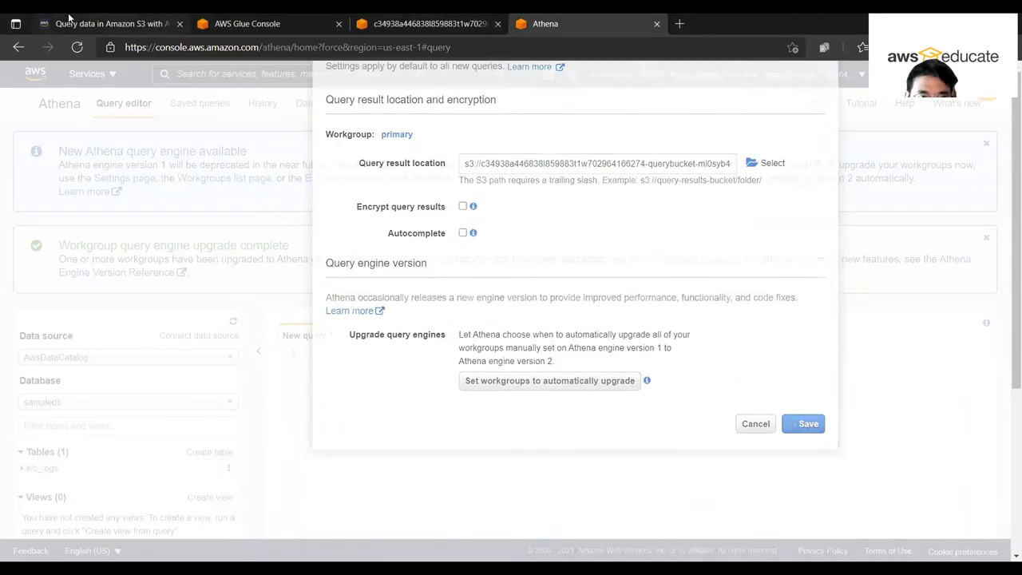
{"action": "key", "text": "ctrl+1"}
{"action": "scroll", "coordinate": [405, 382], "scroll_direction": "down", "scroll_amount": 5}
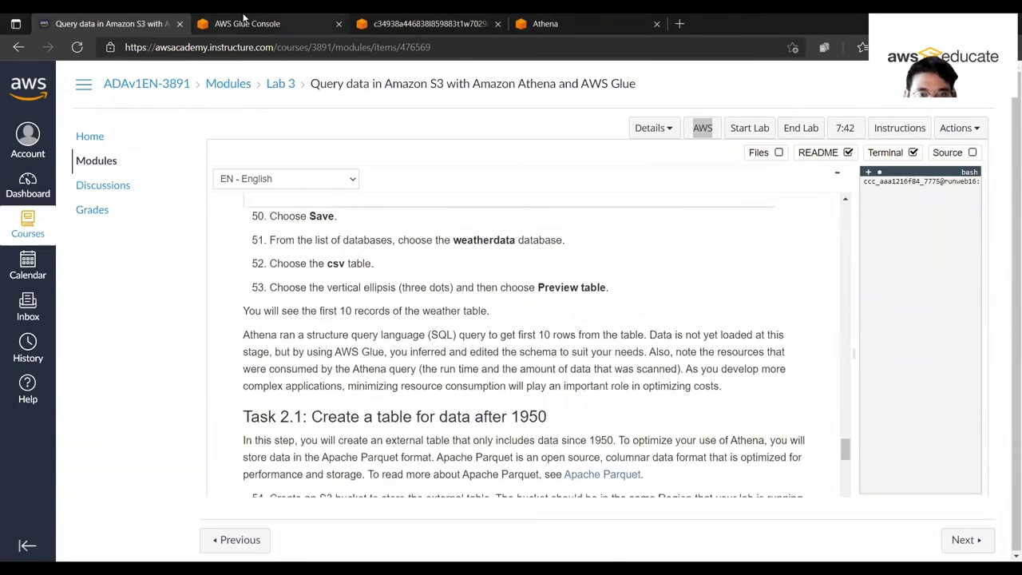
Place the Athena browser tab beside AWS Glue and choose the weatherdata database in Athena's query editor.
{"action": "left_click", "coordinate": [551, 24]}
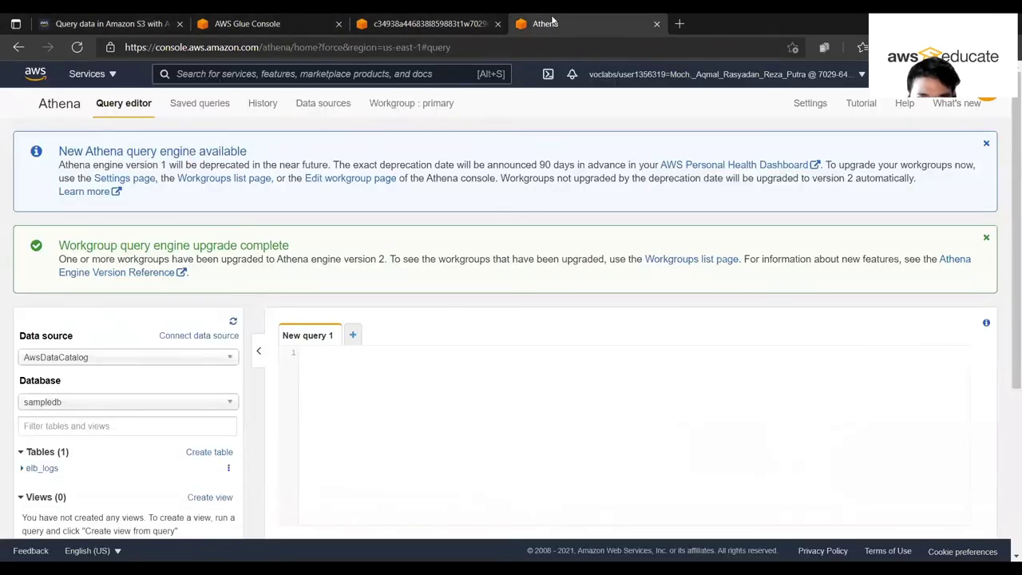
{"action": "left_click_drag", "start_coordinate": [554, 23], "coordinate": [399, 23]}
{"action": "scroll", "coordinate": [364, 387], "scroll_direction": "down", "scroll_amount": 1}
{"action": "scroll", "coordinate": [363, 387], "scroll_direction": "down", "scroll_amount": 1}
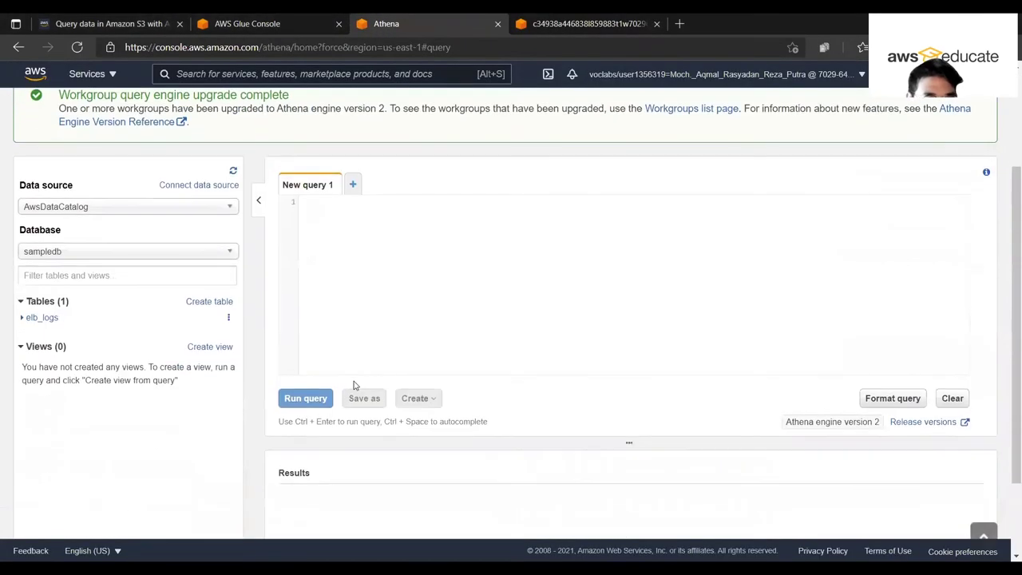
{"action": "left_click", "coordinate": [120, 254]}
{"action": "left_click", "coordinate": [85, 284]}
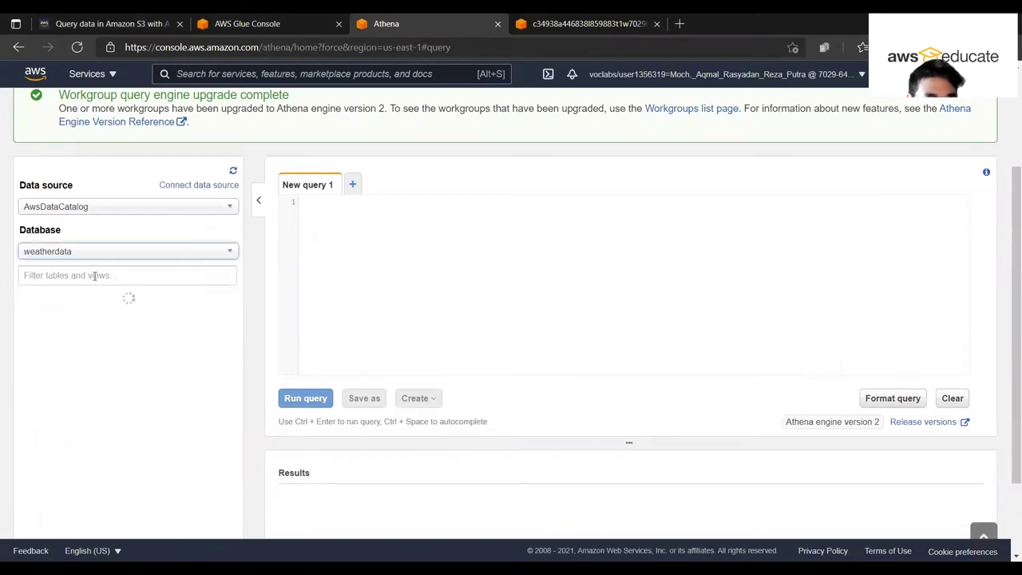
Check lab steps 51 to 53, and expand the csv table in Athena to list its columns.
{"action": "left_click", "coordinate": [87, 18]}
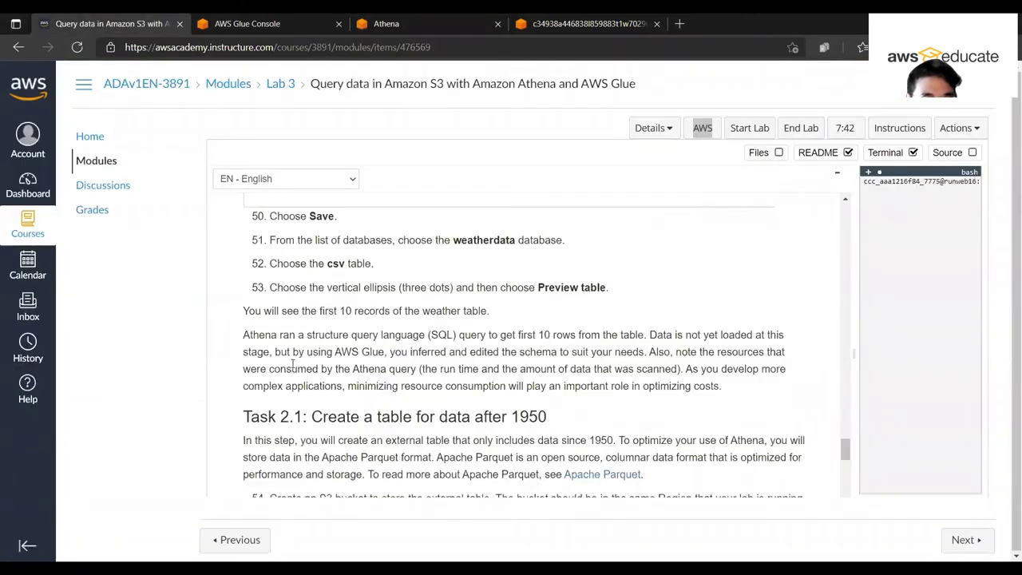
{"action": "scroll", "coordinate": [339, 355], "scroll_direction": "up", "scroll_amount": 2}
{"action": "scroll", "coordinate": [335, 343], "scroll_direction": "down", "scroll_amount": 1}
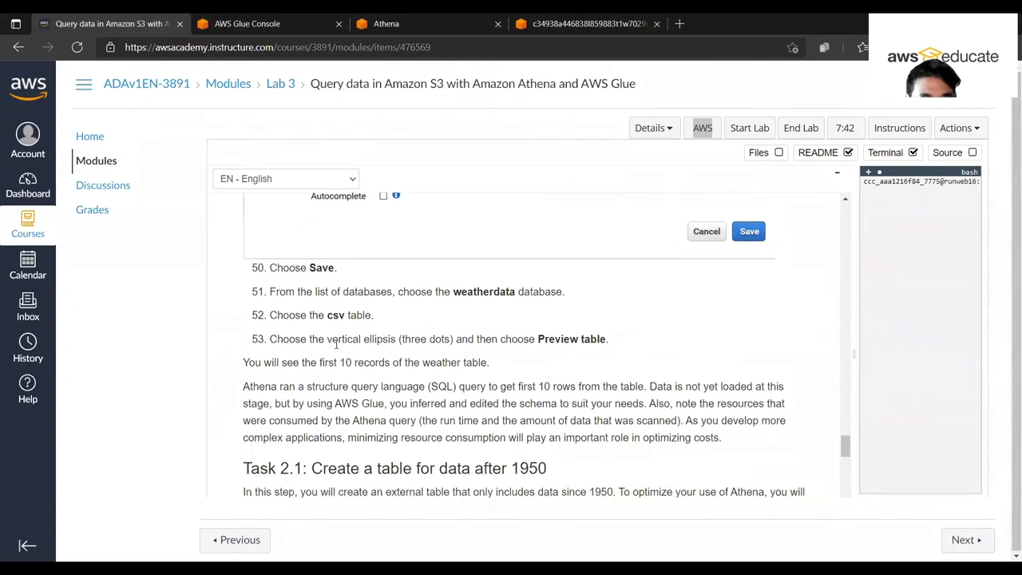
{"action": "left_click", "coordinate": [403, 19]}
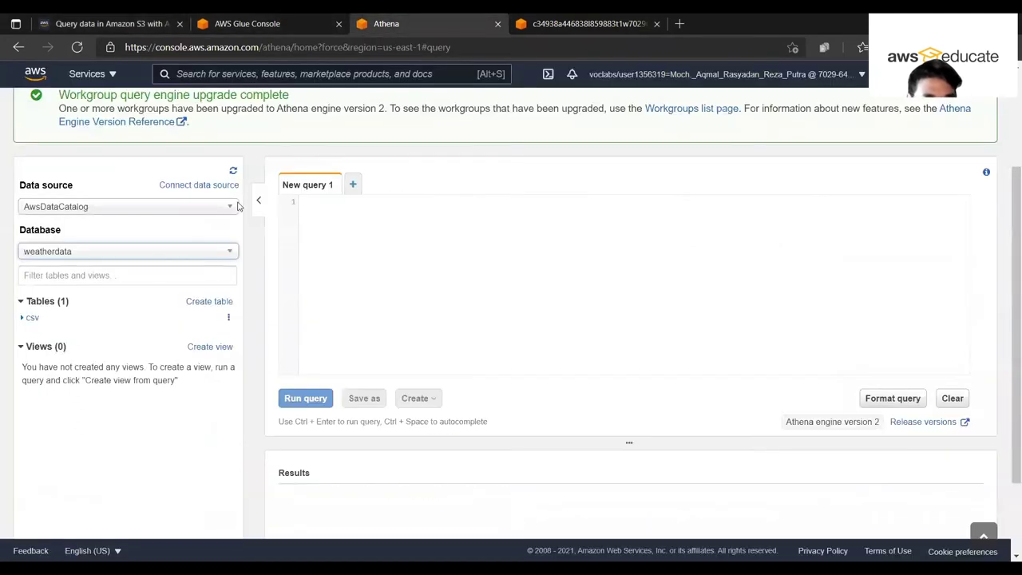
{"action": "left_click", "coordinate": [32, 319]}
Preview the csv table in Athena as lab step 53 describes and look over the returned records.
{"action": "left_click", "coordinate": [100, 23]}
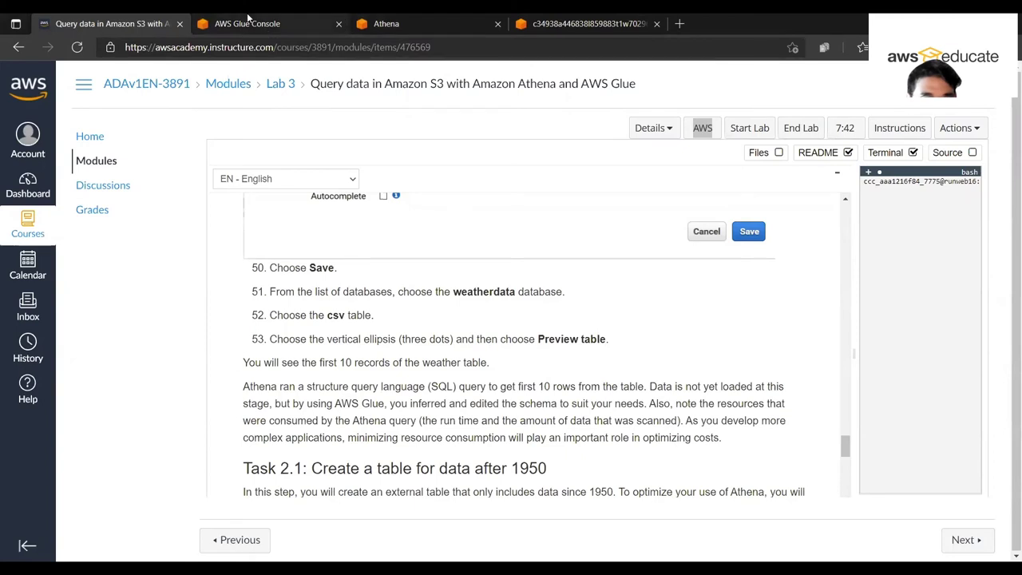
{"action": "left_click", "coordinate": [359, 24]}
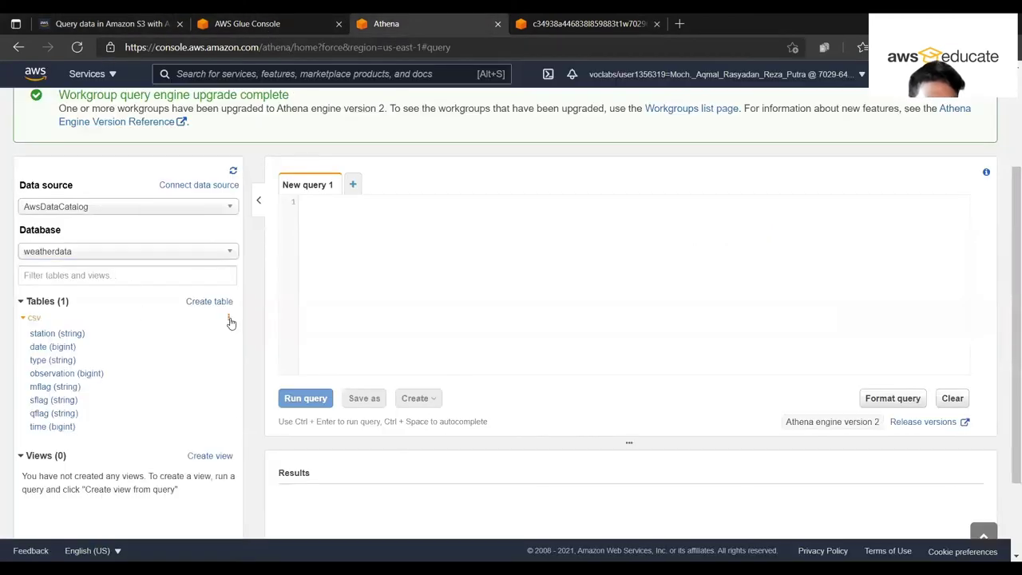
{"action": "left_click", "coordinate": [228, 317]}
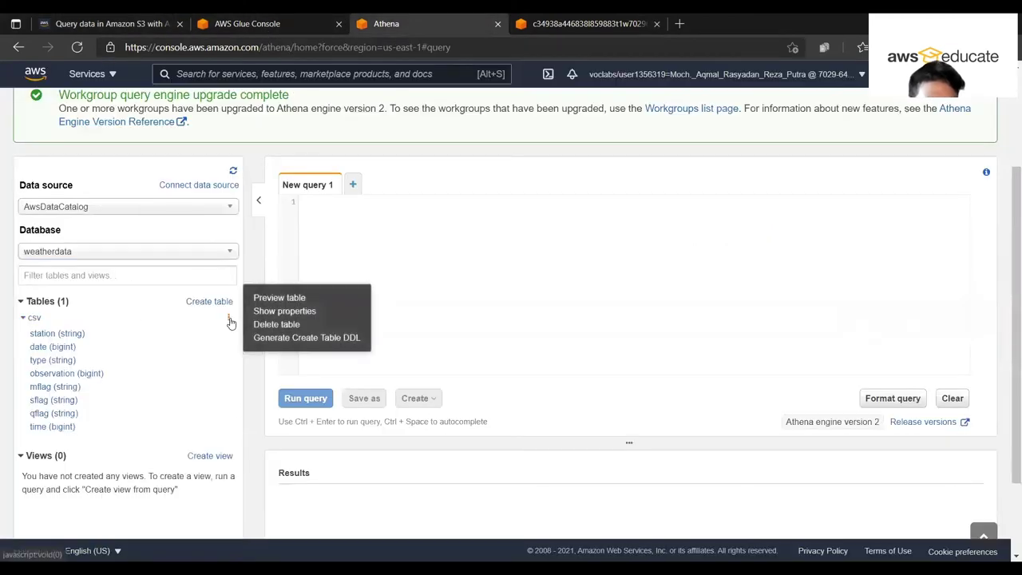
{"action": "left_click", "coordinate": [282, 298]}
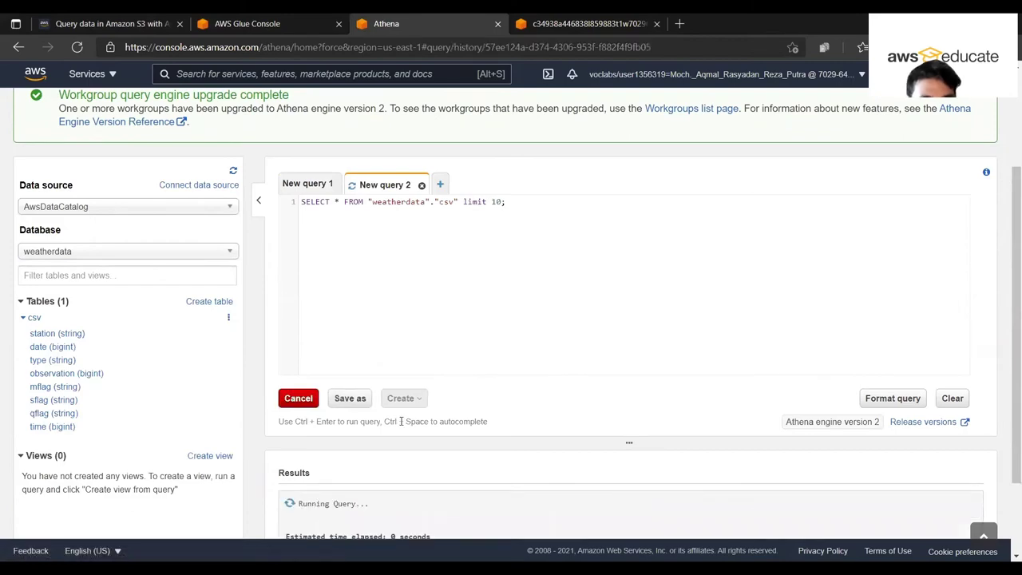
{"action": "scroll", "coordinate": [397, 442], "scroll_direction": "down", "scroll_amount": 2}
{"action": "scroll", "coordinate": [396, 441], "scroll_direction": "down", "scroll_amount": 3}
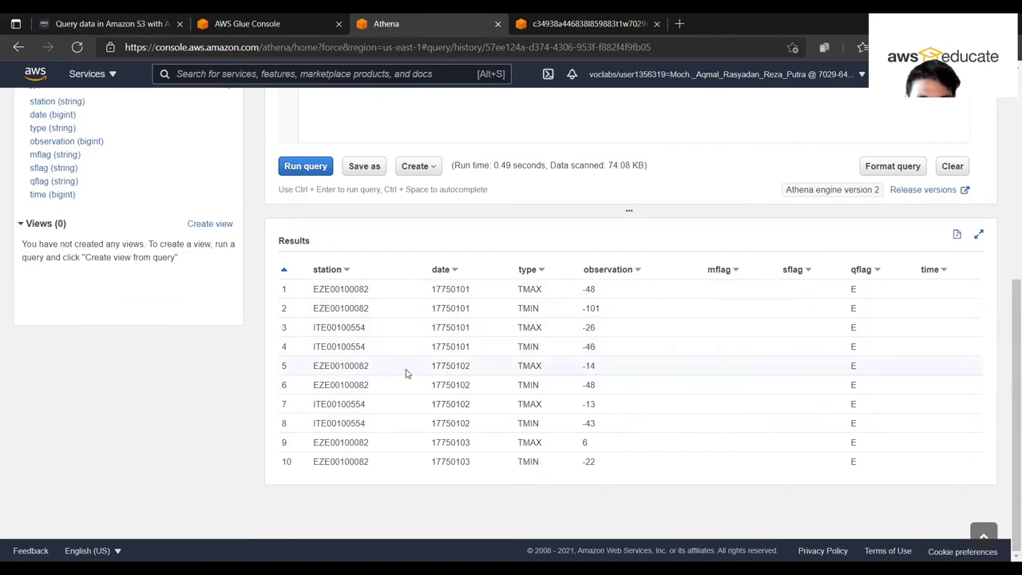
Read Task 2.1 steps 54 and 55 of the lab and open the form for creating a new S3 bucket.
{"action": "left_click", "coordinate": [112, 23]}
{"action": "scroll", "coordinate": [475, 334], "scroll_direction": "down", "scroll_amount": 3}
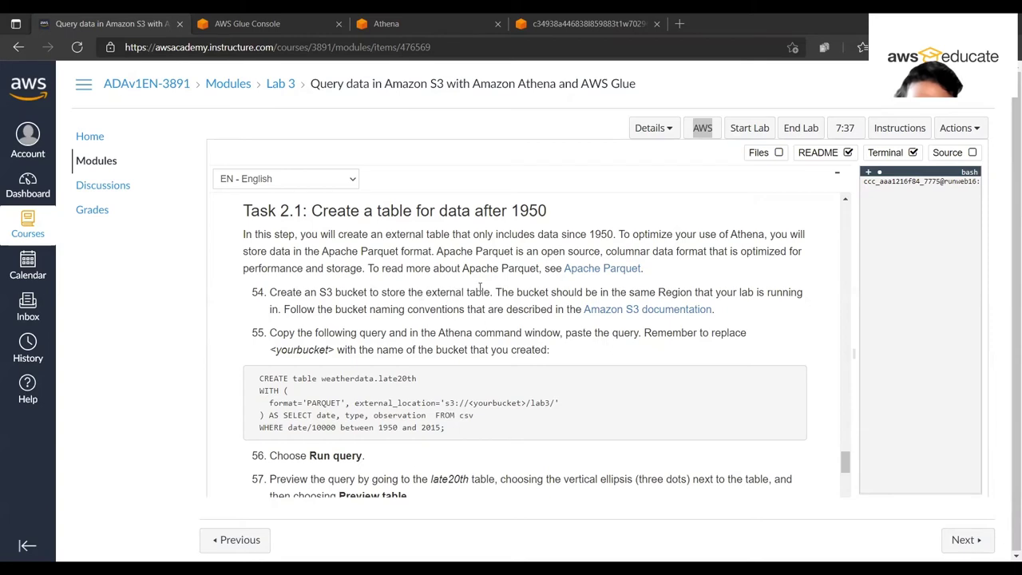
{"action": "left_click", "coordinate": [562, 23]}
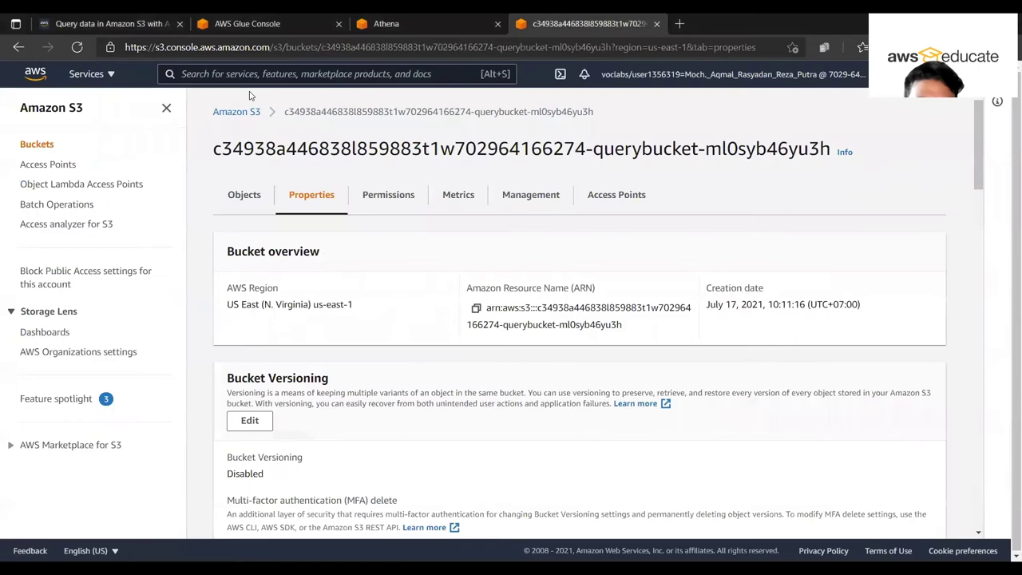
{"action": "left_click", "coordinate": [37, 145]}
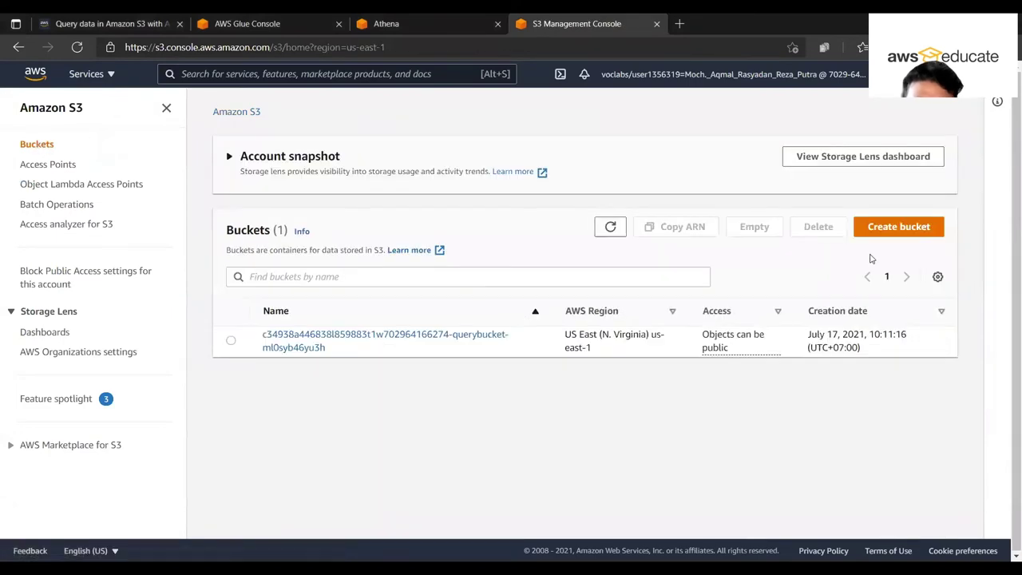
{"action": "left_click", "coordinate": [885, 228]}
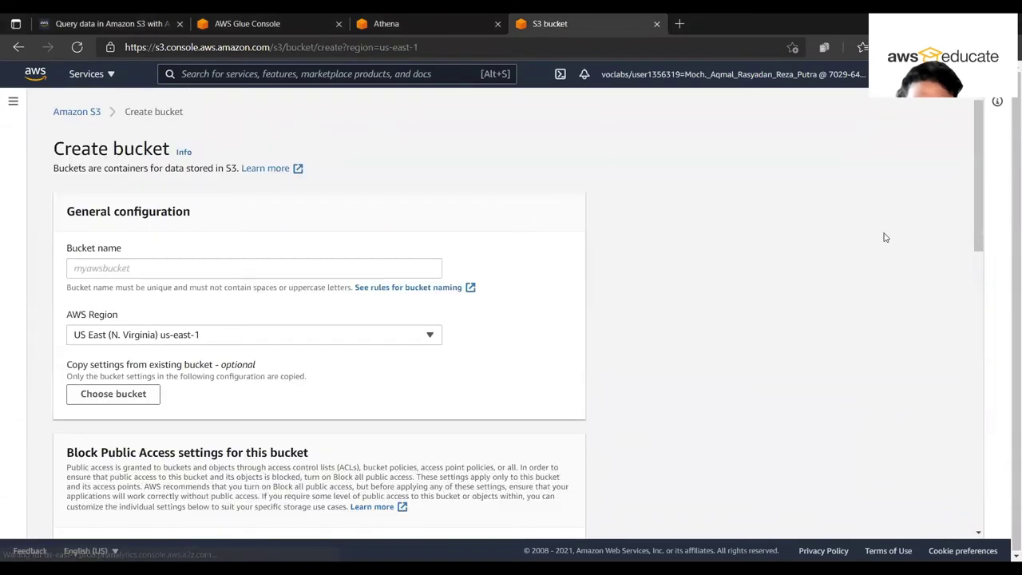
Create an S3 bucket named externalbucket followed by the owner's first name, keeping the US East (N. Virginia) region and default settings.
{"action": "left_click", "coordinate": [234, 266]}
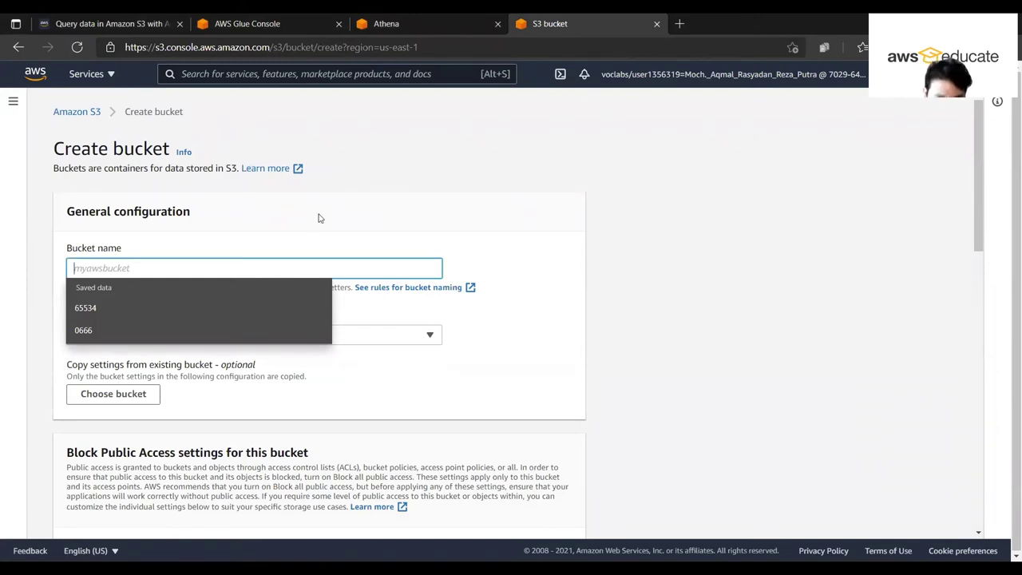
{"action": "type", "text": "la"}
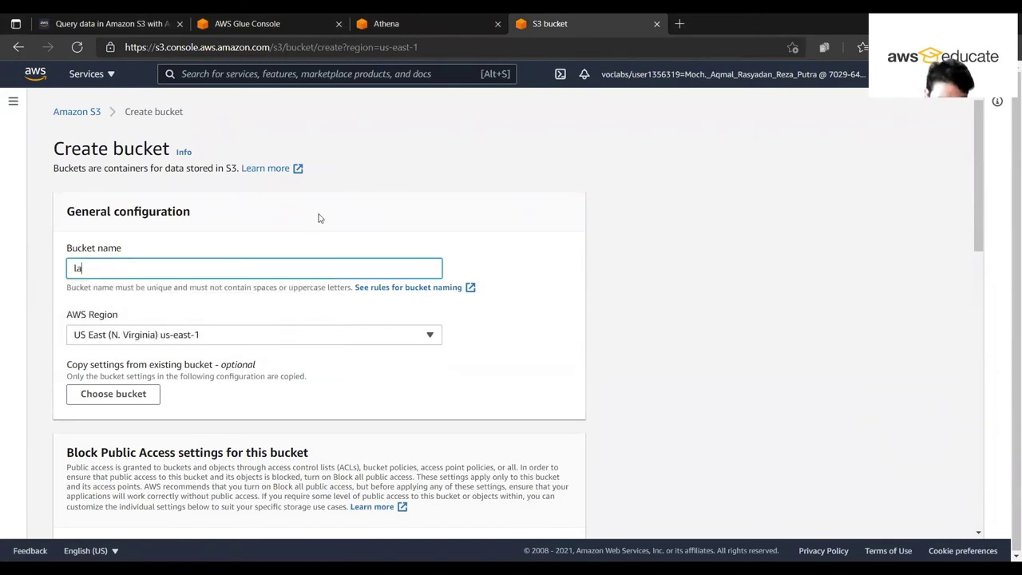
{"action": "key", "text": "BackSpace"}
{"action": "type", "text": "externalbu"}
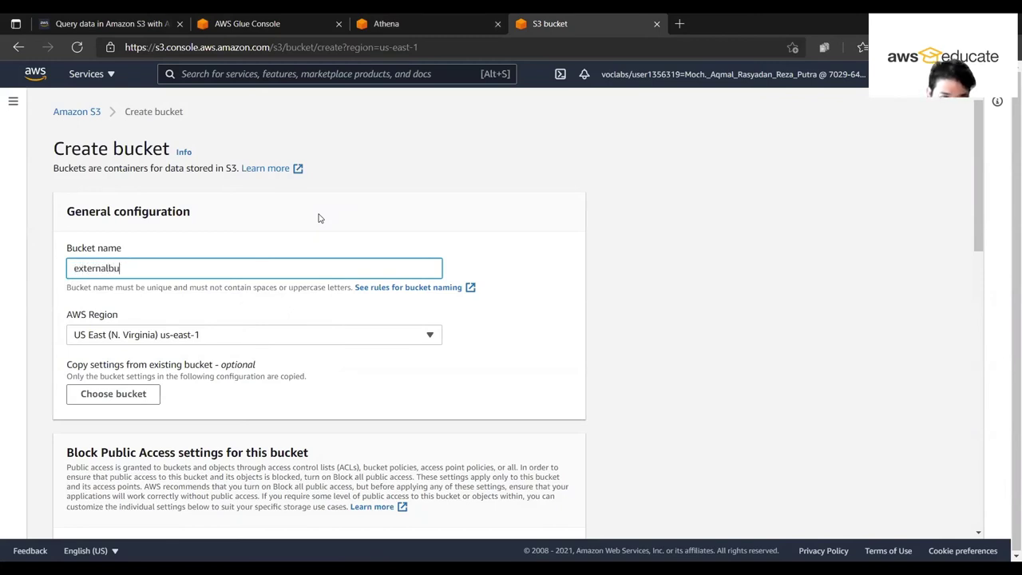
{"action": "type", "text": "cketa"}
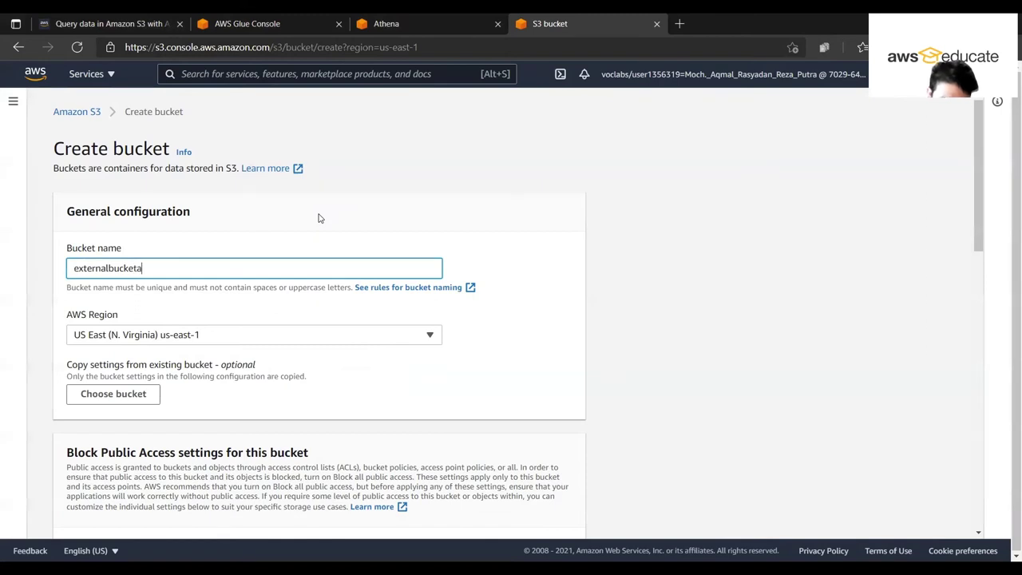
{"action": "type", "text": "qmal"}
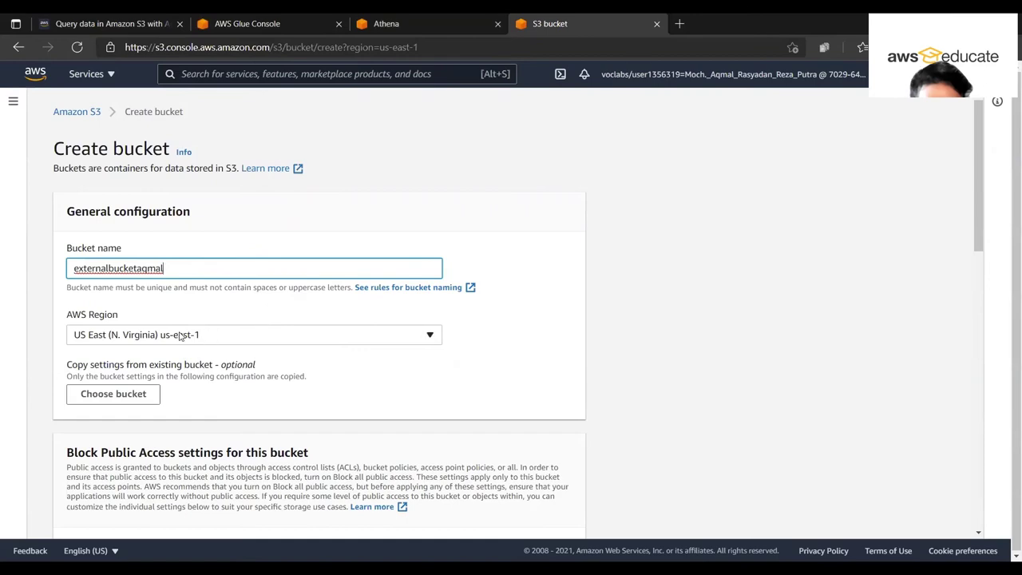
{"action": "scroll", "coordinate": [223, 331], "scroll_direction": "down", "scroll_amount": 10}
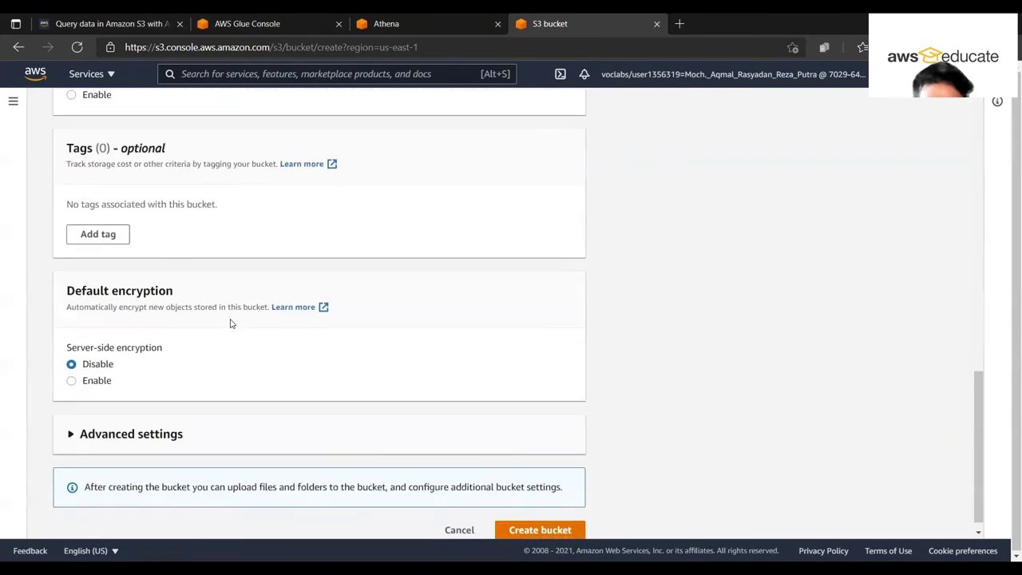
{"action": "scroll", "coordinate": [238, 322], "scroll_direction": "down", "scroll_amount": 1}
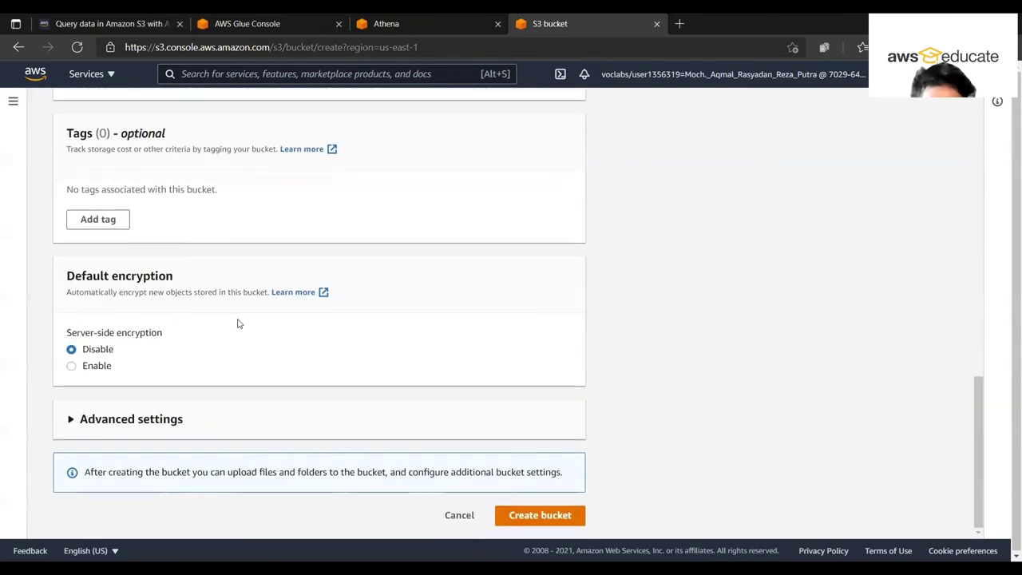
{"action": "left_click", "coordinate": [530, 515]}
Copy the complete CREATE table weatherdata.late20th query from step 55 of the lab instructions.
{"action": "left_click", "coordinate": [111, 23]}
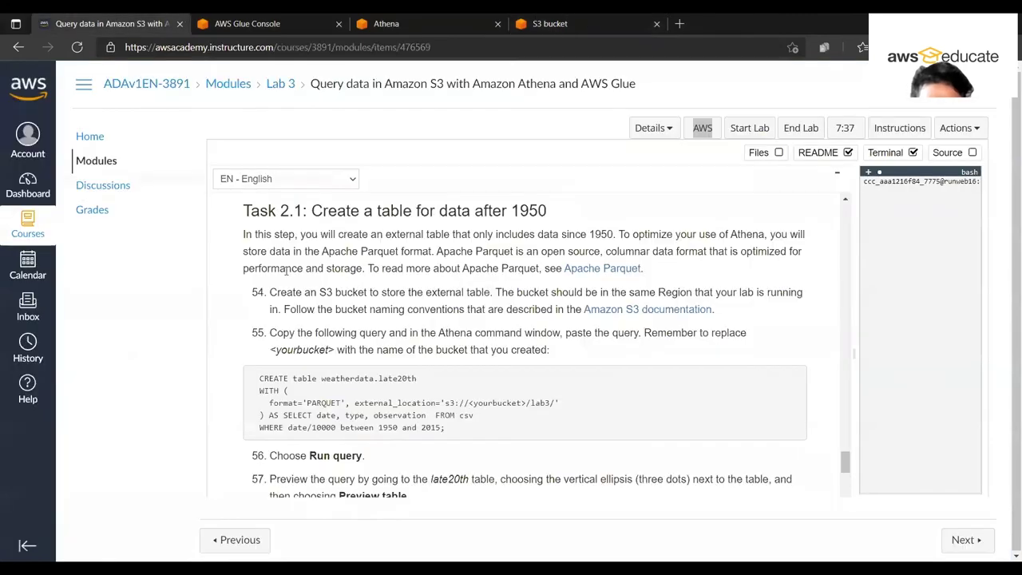
{"action": "scroll", "coordinate": [339, 334], "scroll_direction": "down", "scroll_amount": 1}
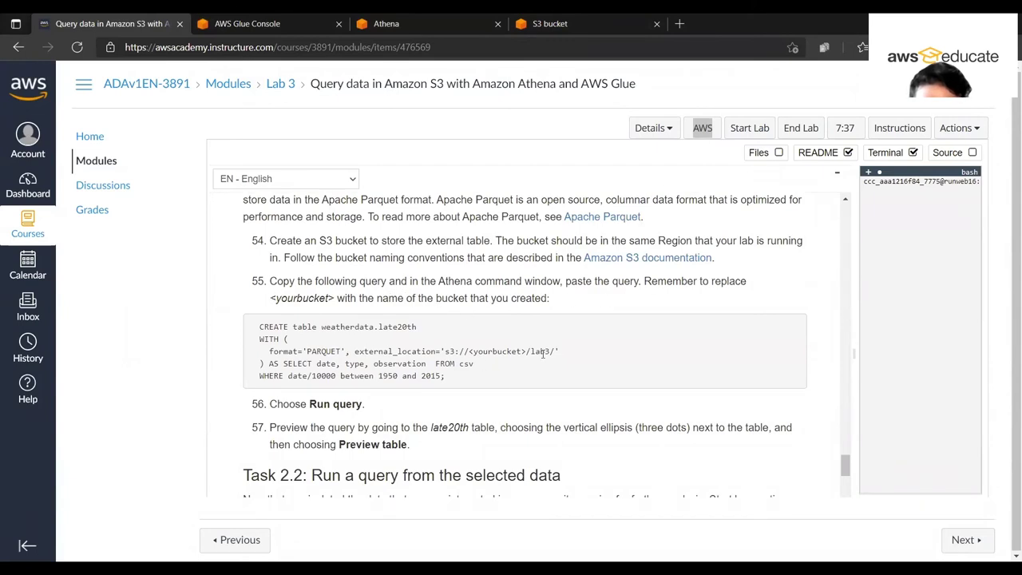
{"action": "left_click_drag", "start_coordinate": [447, 376], "coordinate": [257, 322]}
{"action": "key", "text": "ctrl+c"}
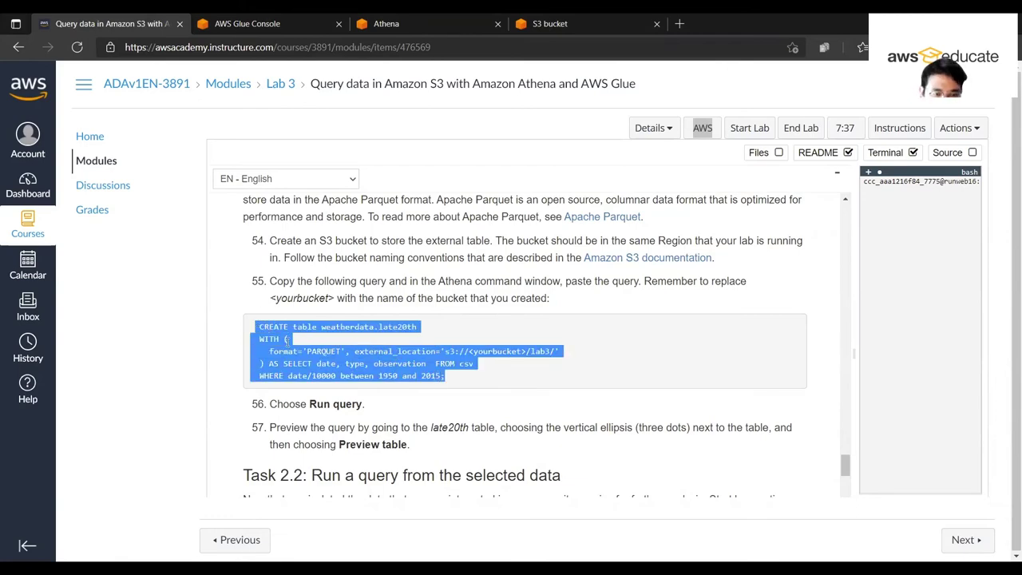
Replace the SELECT statement in Athena's New query 2 with the copied CREATE table weatherdata.late20th query.
{"action": "left_click", "coordinate": [559, 23]}
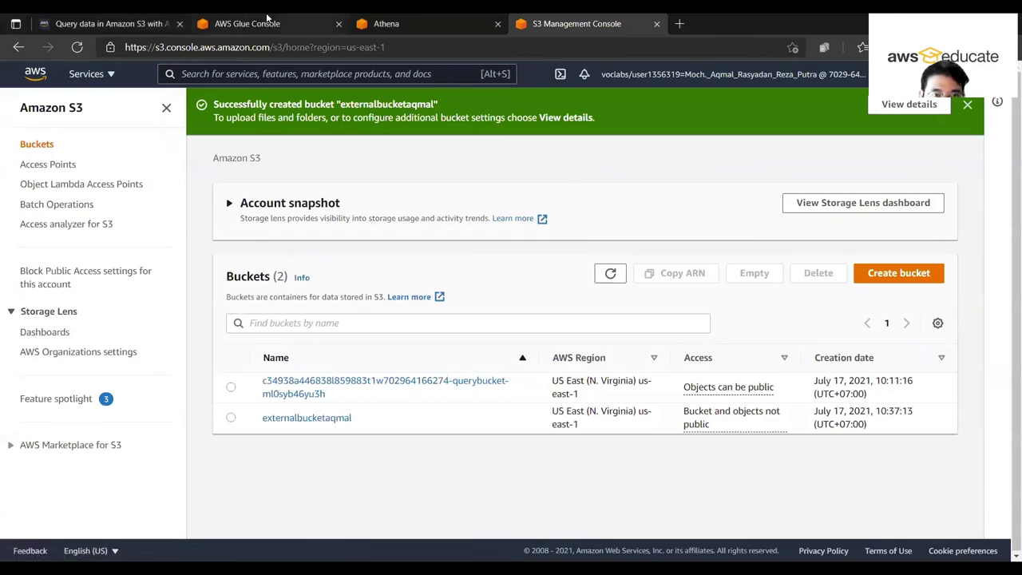
{"action": "left_click", "coordinate": [359, 21]}
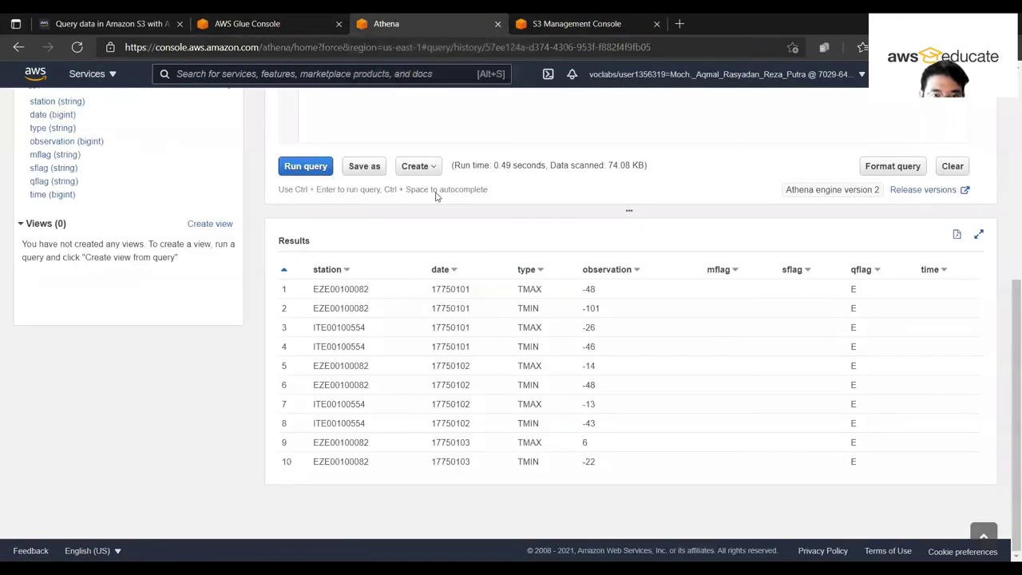
{"action": "scroll", "coordinate": [419, 247], "scroll_direction": "up", "scroll_amount": 4}
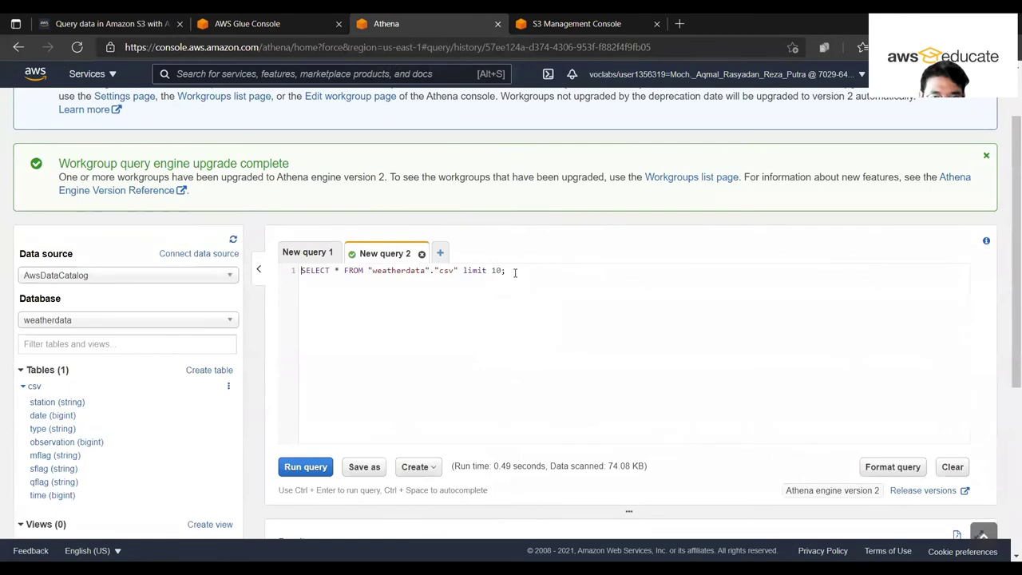
{"action": "left_click_drag", "start_coordinate": [515, 272], "coordinate": [297, 271]}
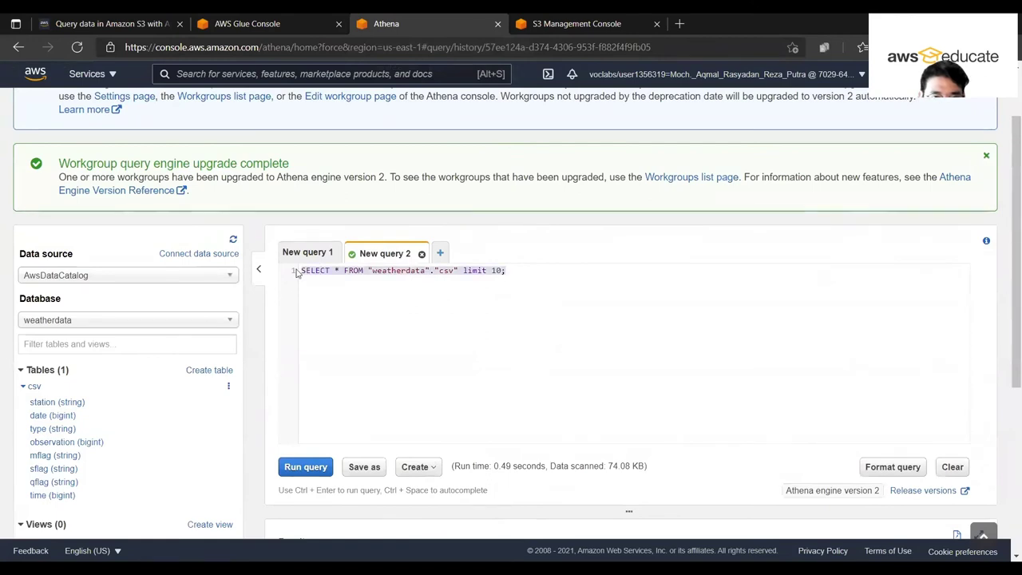
{"action": "key", "text": "BackSpace"}
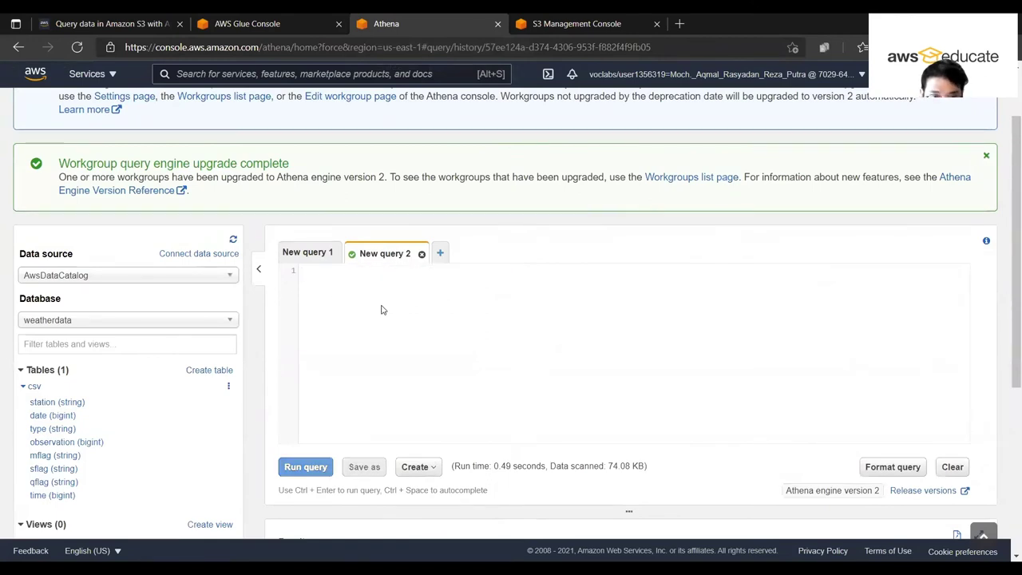
{"action": "key", "text": "ctrl+v"}
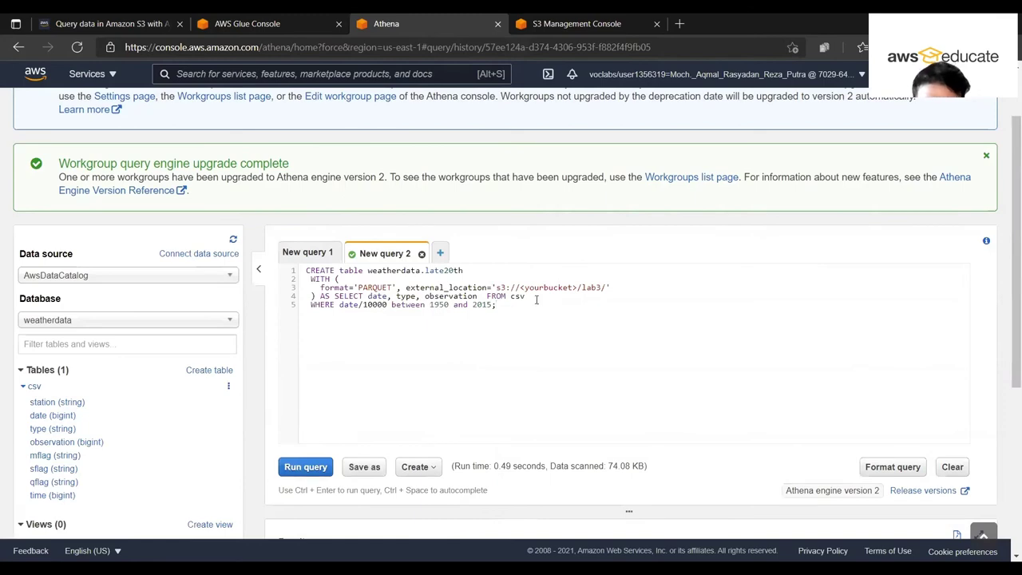
Open the properties of the newly created S3 bucket and copy its bucket name from the Amazon Resource Name.
{"action": "left_click", "coordinate": [577, 23]}
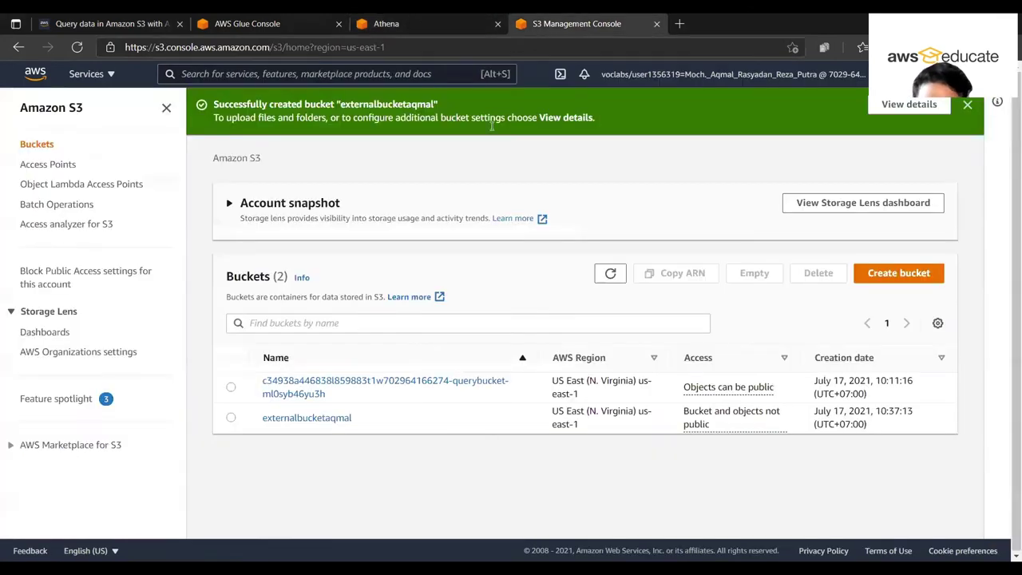
{"action": "left_click", "coordinate": [307, 418]}
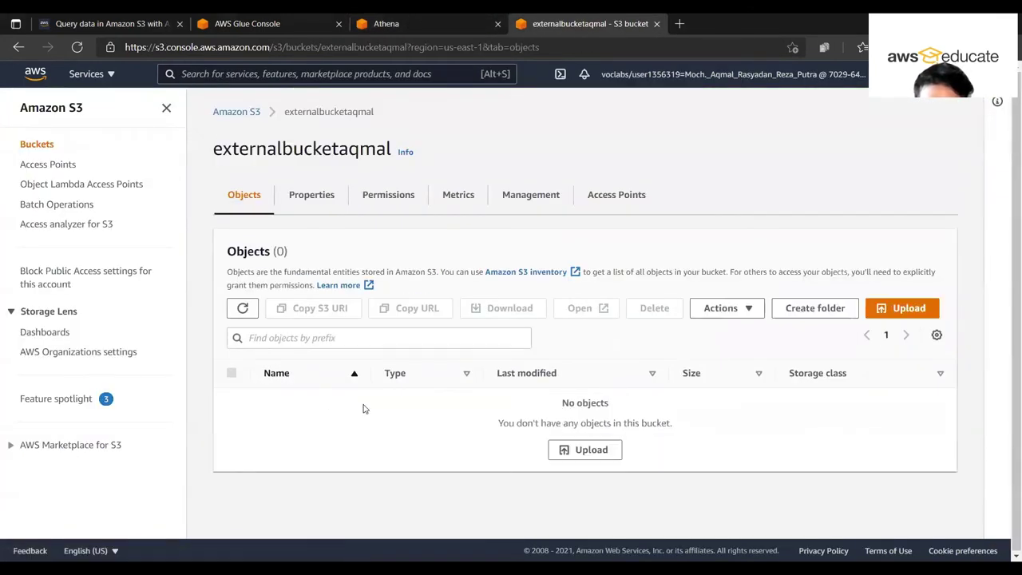
{"action": "left_click", "coordinate": [315, 208]}
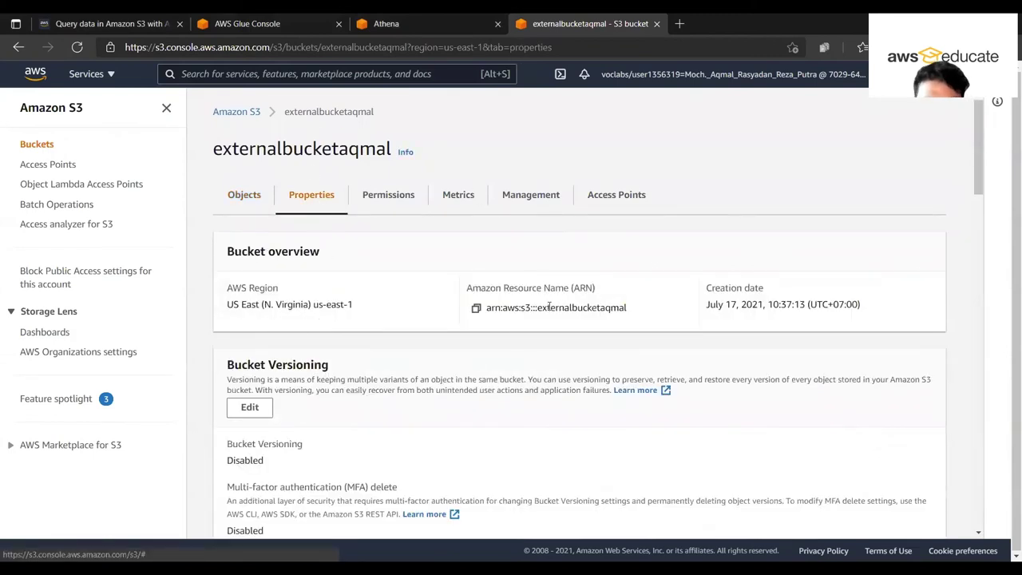
{"action": "left_click_drag", "start_coordinate": [539, 307], "coordinate": [630, 314]}
{"action": "key", "text": "ctrl+c"}
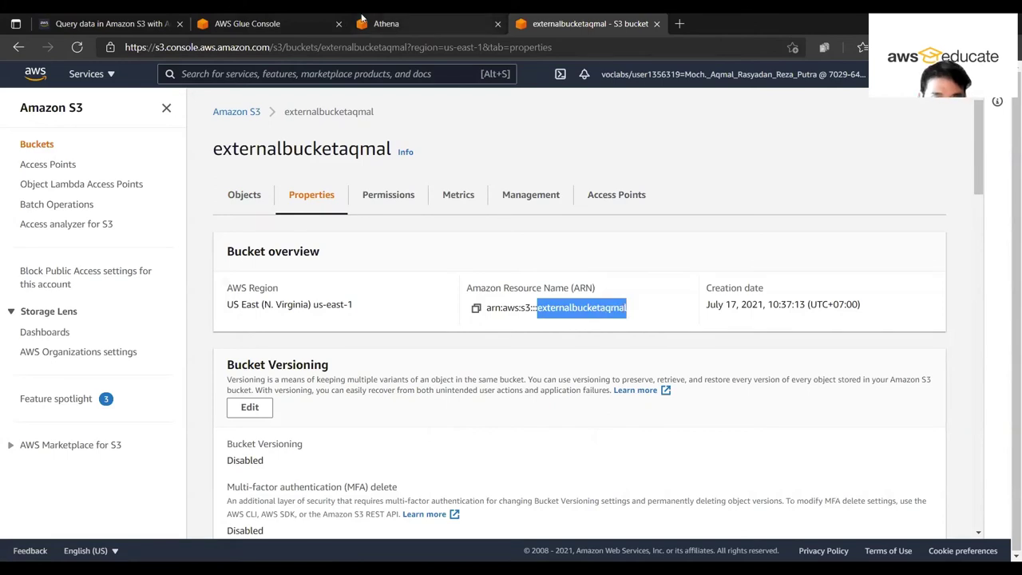
Replace the <yourbucket> placeholder in the external_location path of Athena's New query 2 with the copied bucket name.
{"action": "left_click", "coordinate": [386, 23]}
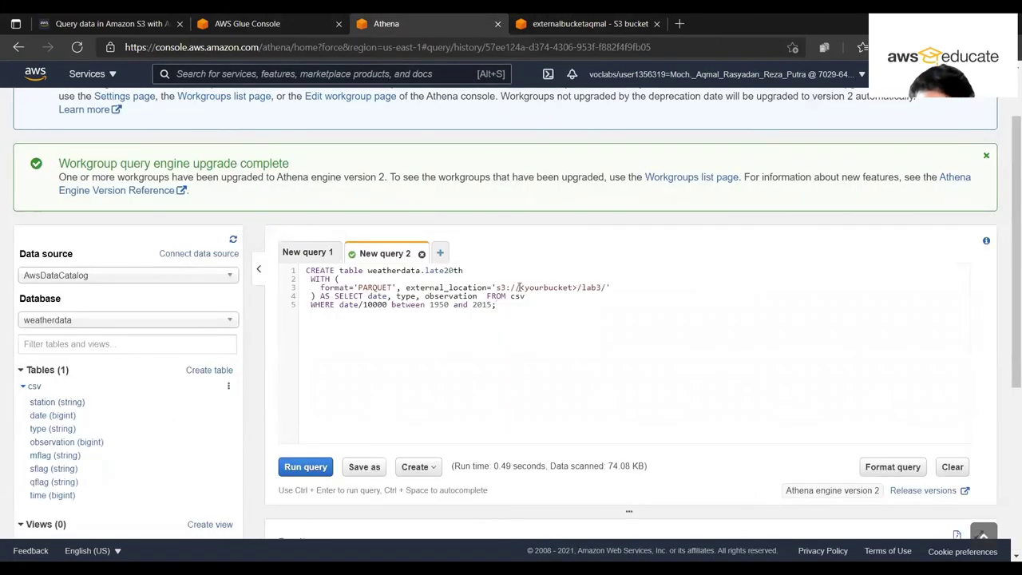
{"action": "left_click_drag", "start_coordinate": [519, 288], "coordinate": [584, 287]}
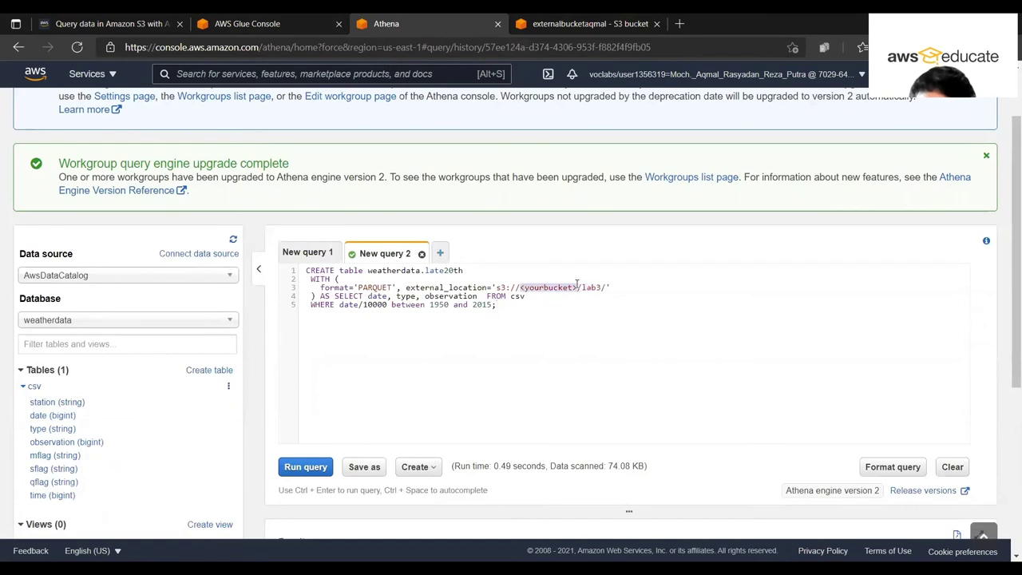
{"action": "key", "text": "ctrl+v"}
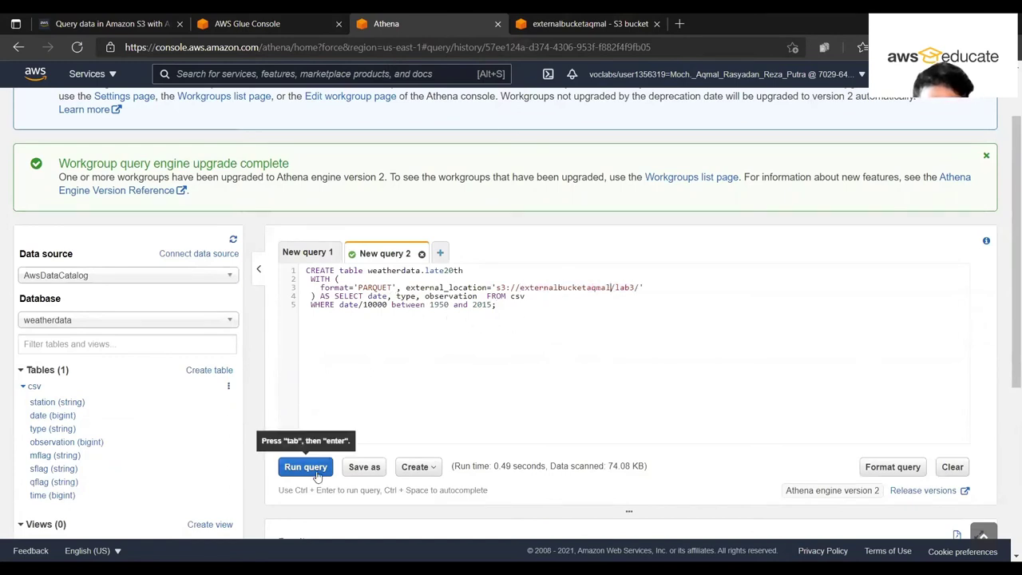
Check the query against step 55 of the lab, and run the CREATE table weatherdata.late20th query in Athena.
{"action": "left_click", "coordinate": [60, 16]}
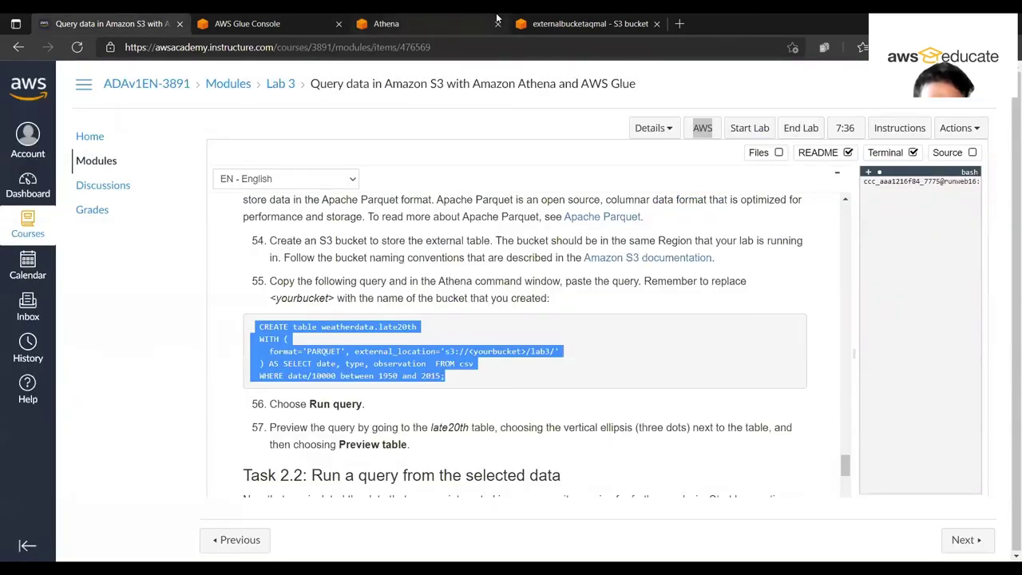
{"action": "left_click", "coordinate": [558, 24]}
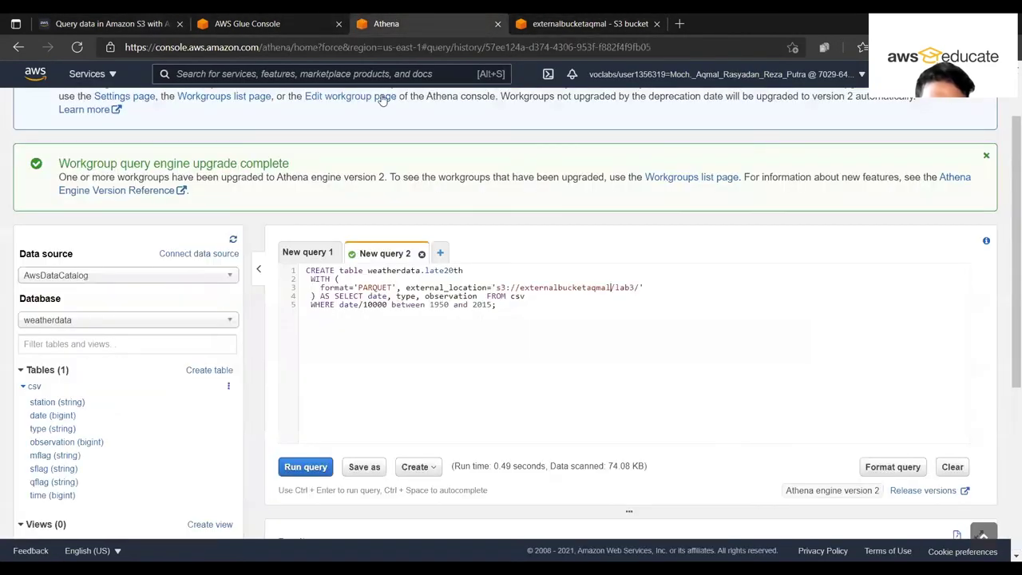
{"action": "left_click", "coordinate": [386, 23]}
{"action": "left_click", "coordinate": [316, 468]}
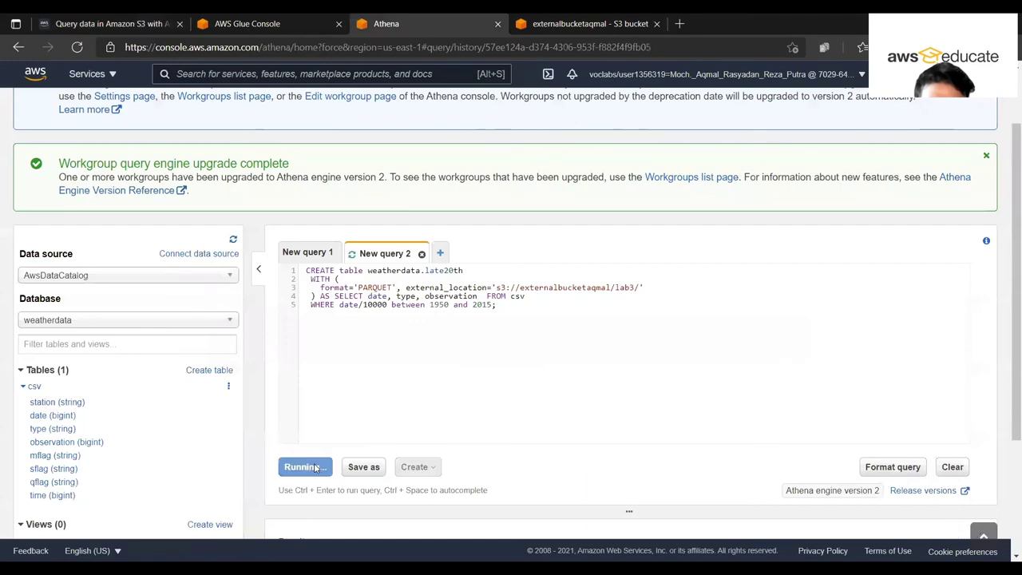
{"action": "scroll", "coordinate": [453, 428], "scroll_direction": "down", "scroll_amount": 1}
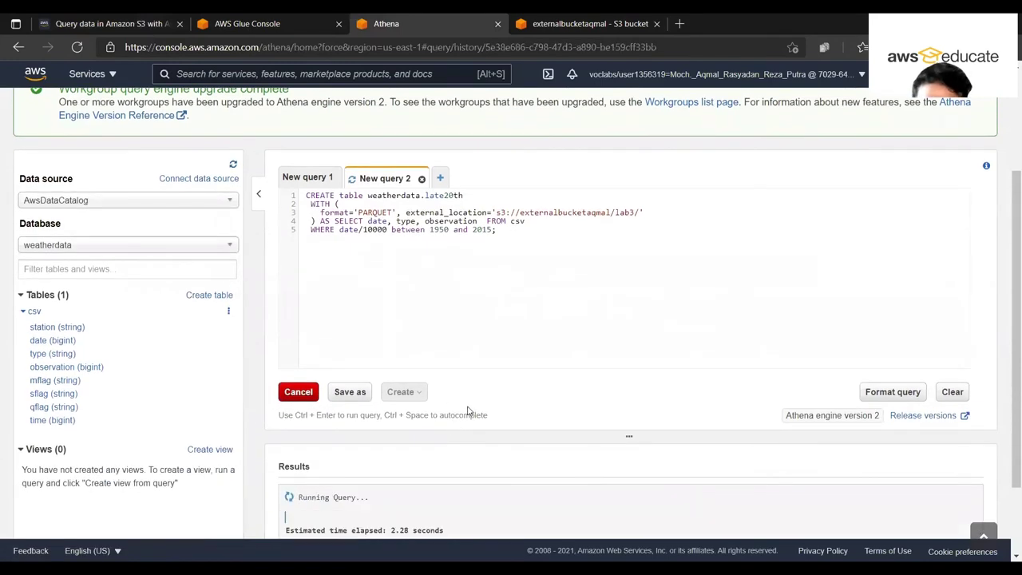
{"action": "scroll", "coordinate": [468, 411], "scroll_direction": "down", "scroll_amount": 2}
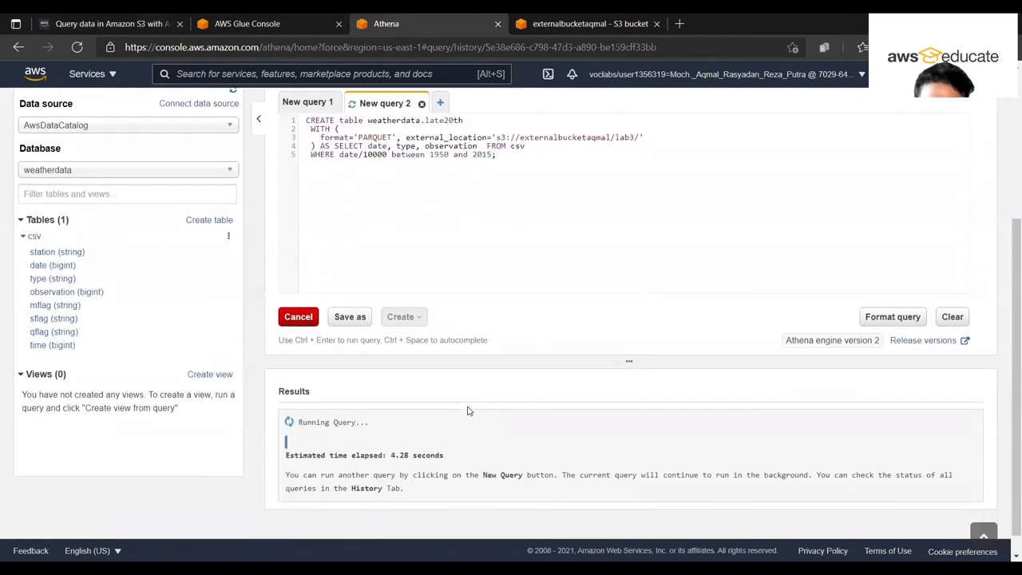
{"action": "scroll", "coordinate": [468, 411], "scroll_direction": "down", "scroll_amount": 2}
Read lab steps 56 and 57, and preview the late20th table in Athena.
{"action": "left_click", "coordinate": [132, 23]}
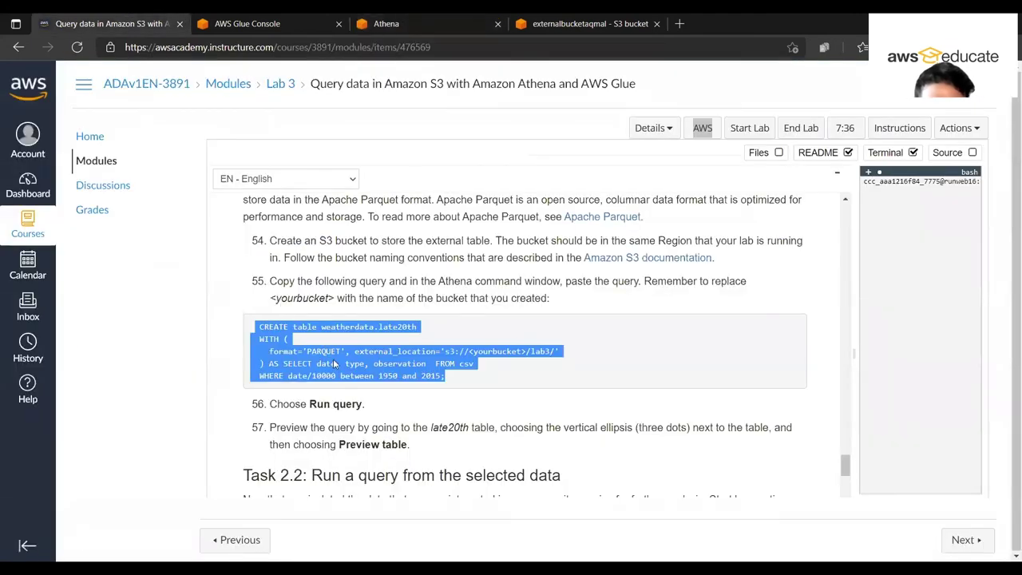
{"action": "scroll", "coordinate": [340, 374], "scroll_direction": "down", "scroll_amount": 1}
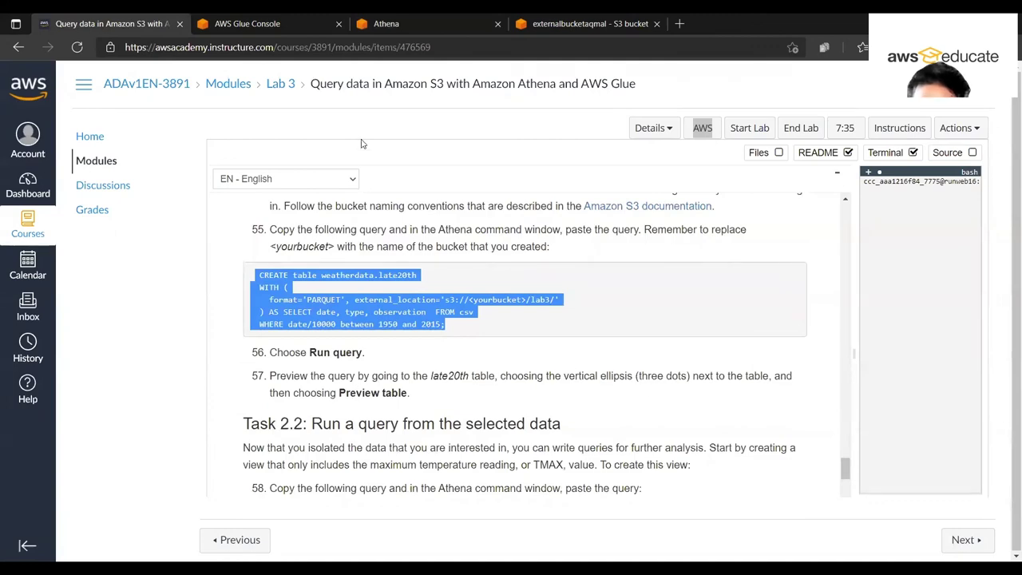
{"action": "left_click", "coordinate": [442, 16]}
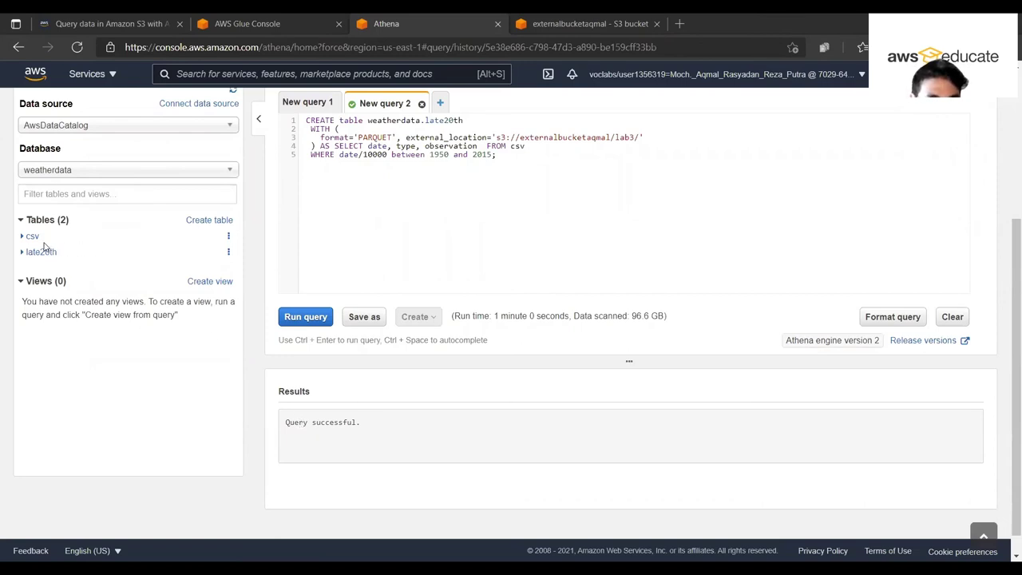
{"action": "left_click", "coordinate": [228, 254]}
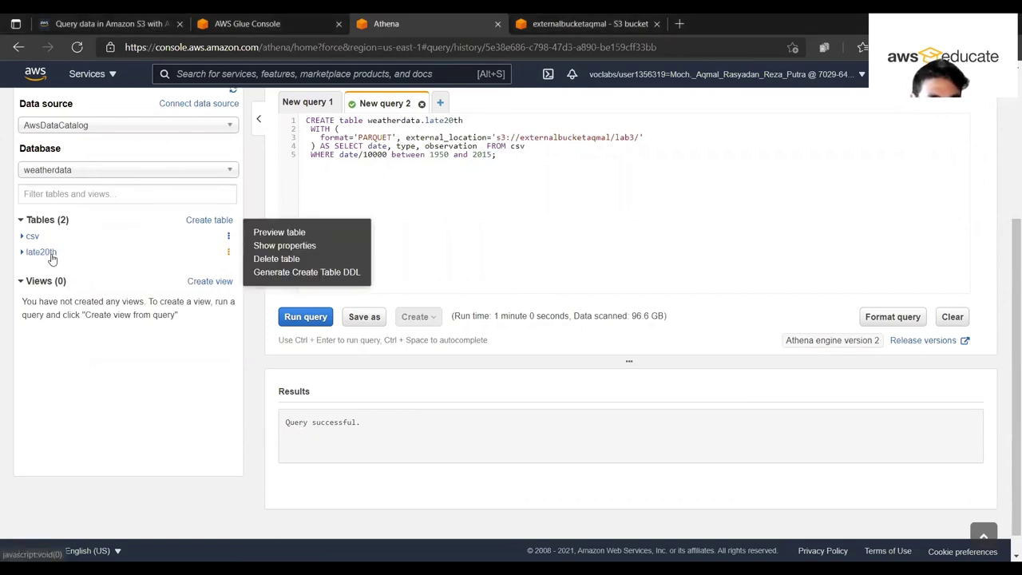
{"action": "left_click", "coordinate": [283, 233]}
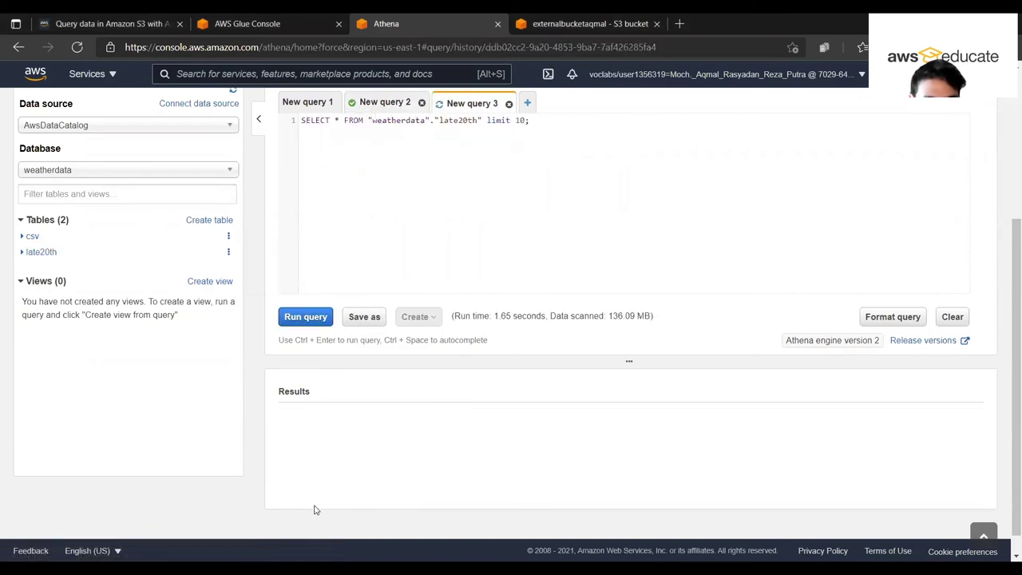
{"action": "scroll", "coordinate": [412, 463], "scroll_direction": "down", "scroll_amount": 2}
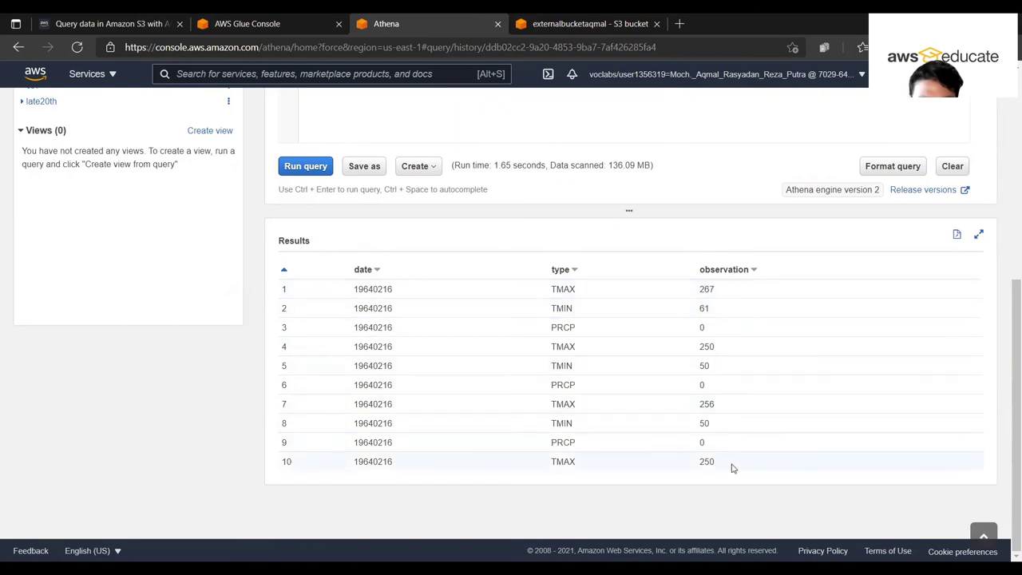
Copy the complete CREATE VIEW TMAX query from step 58 of Task 2.2 in the lab instructions.
{"action": "left_click", "coordinate": [107, 23]}
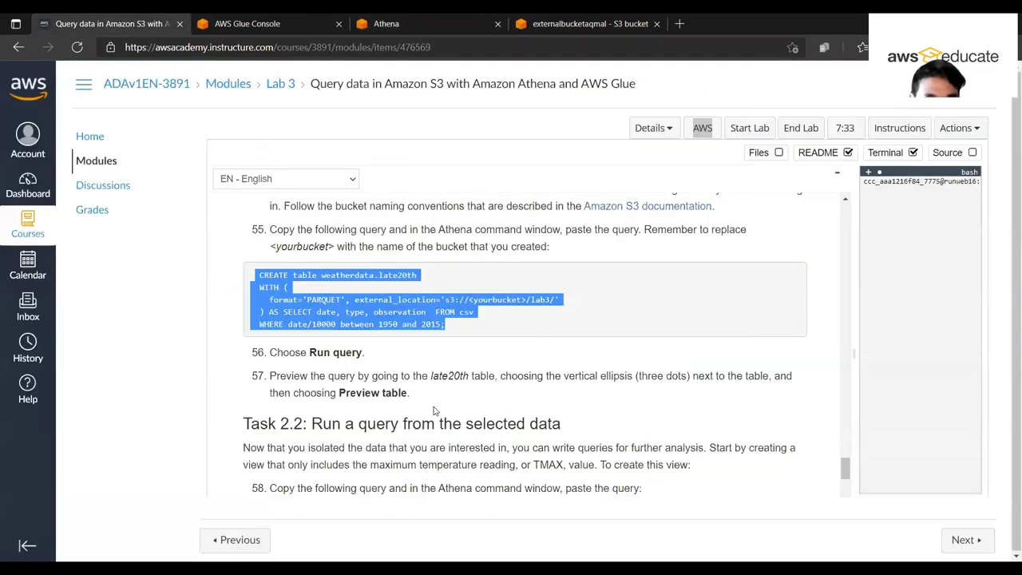
{"action": "scroll", "coordinate": [433, 410], "scroll_direction": "down", "scroll_amount": 3}
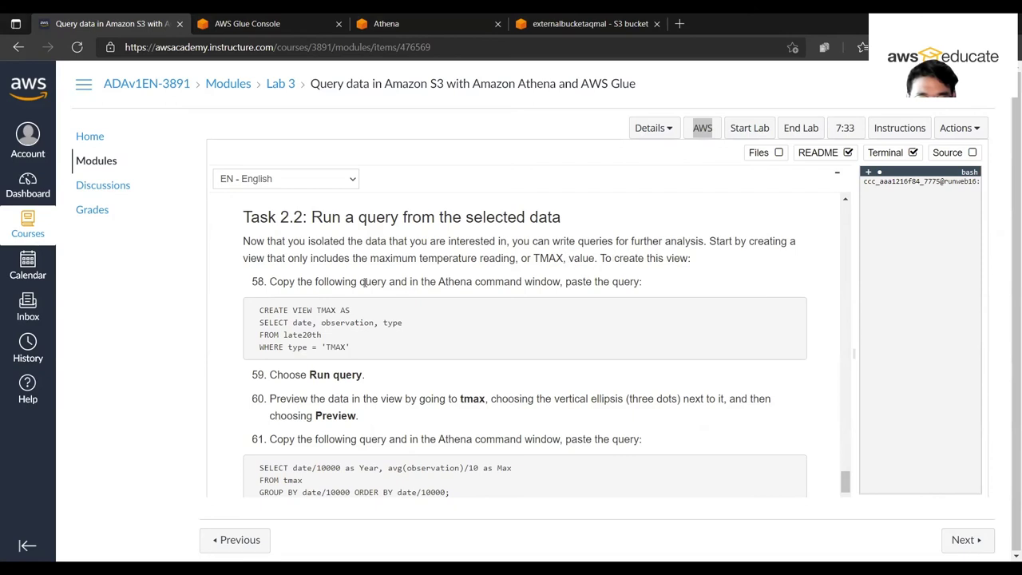
{"action": "left_click_drag", "start_coordinate": [259, 308], "coordinate": [360, 353]}
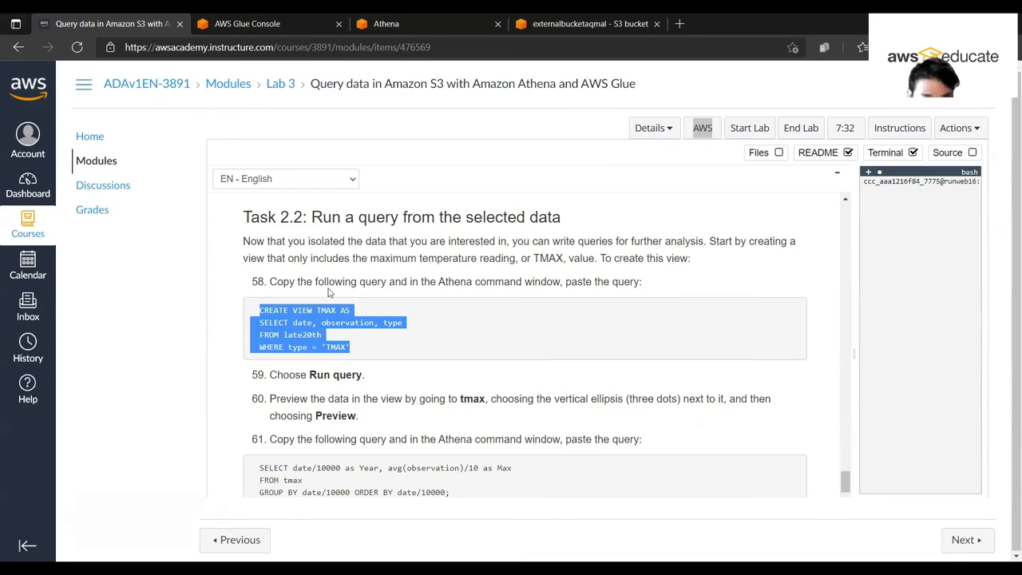
Replace the SELECT statement in Athena's New query 3 with the copied CREATE VIEW TMAX query and run it.
{"action": "left_click", "coordinate": [383, 23]}
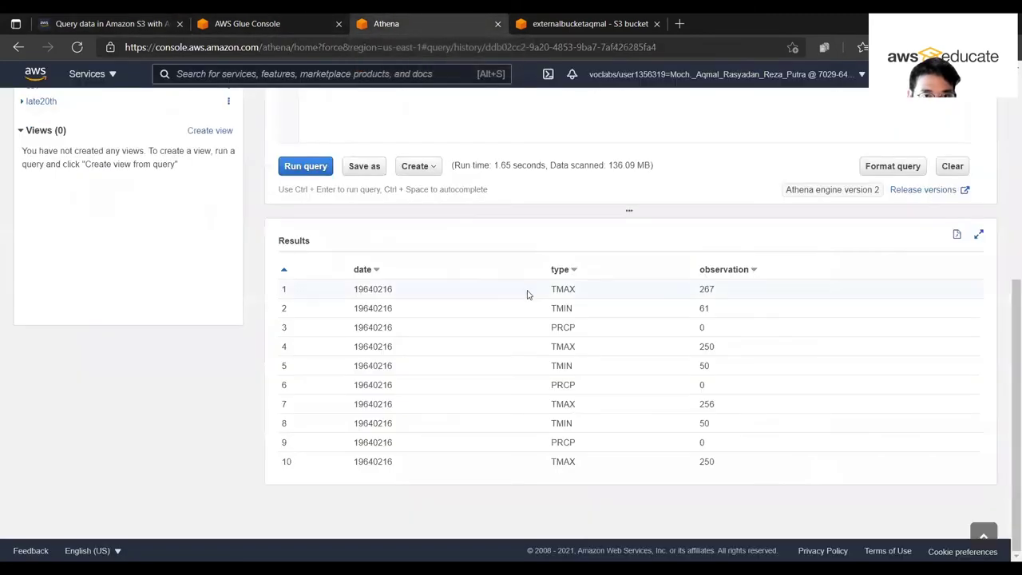
{"action": "scroll", "coordinate": [526, 294], "scroll_direction": "up", "scroll_amount": 4}
{"action": "key", "text": "ctrl+a"}
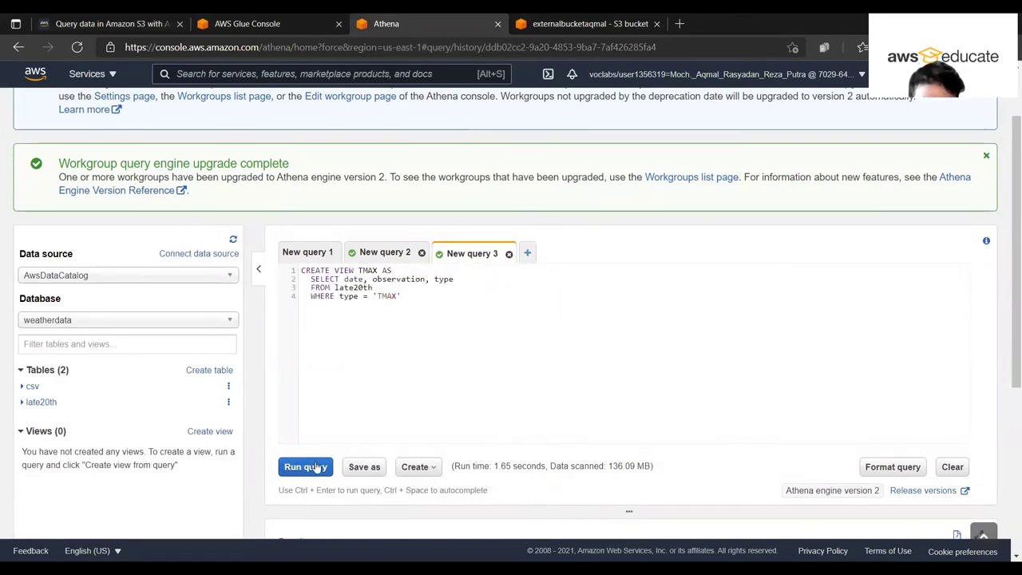
{"action": "left_click", "coordinate": [111, 23]}
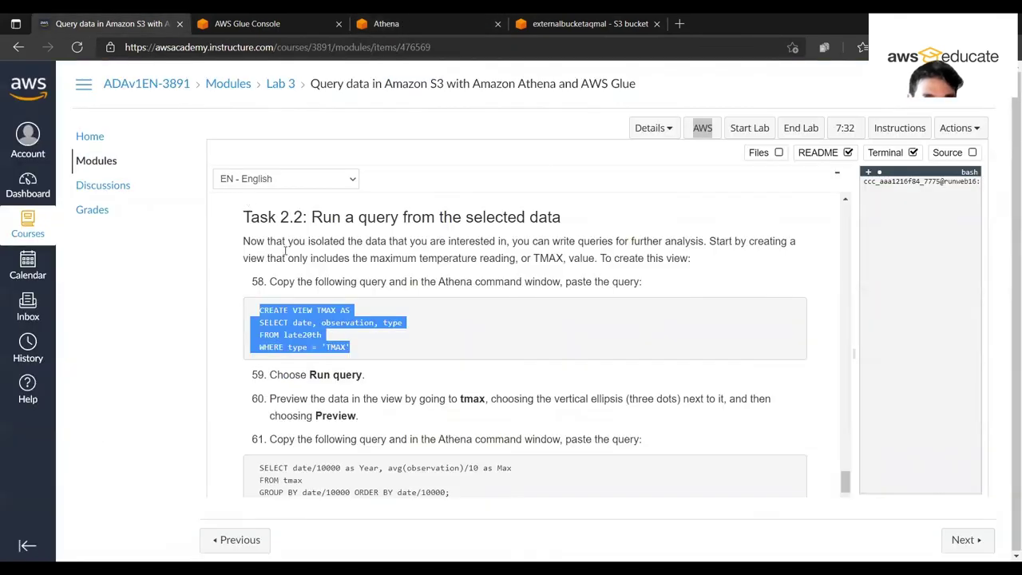
{"action": "left_click", "coordinate": [484, 23]}
{"action": "left_click", "coordinate": [305, 465]}
{"action": "scroll", "coordinate": [403, 393], "scroll_direction": "down", "scroll_amount": 2}
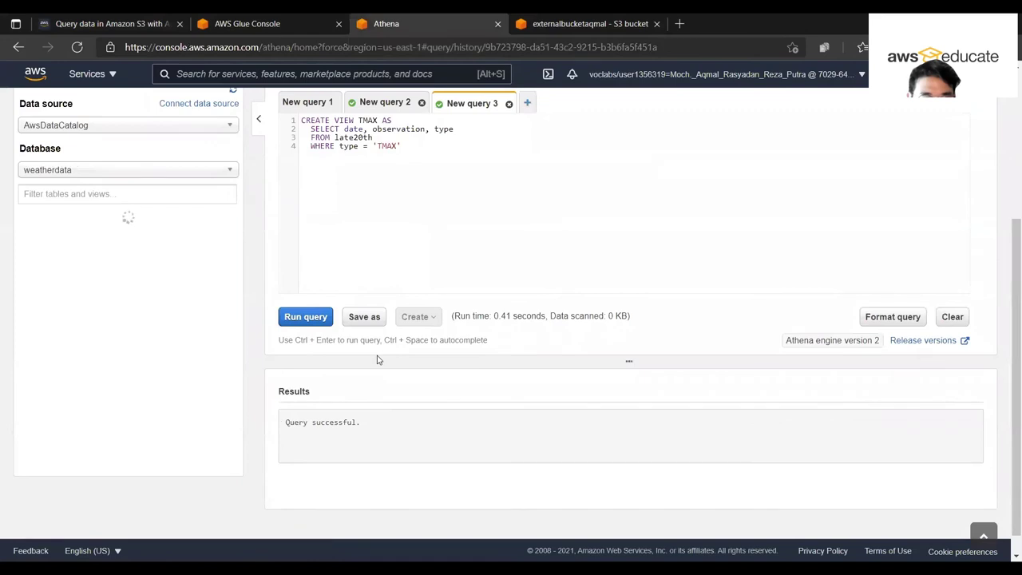
Read lab step 60, and preview the tmax view in Athena to examine its date, observation and type columns.
{"action": "left_click", "coordinate": [104, 20]}
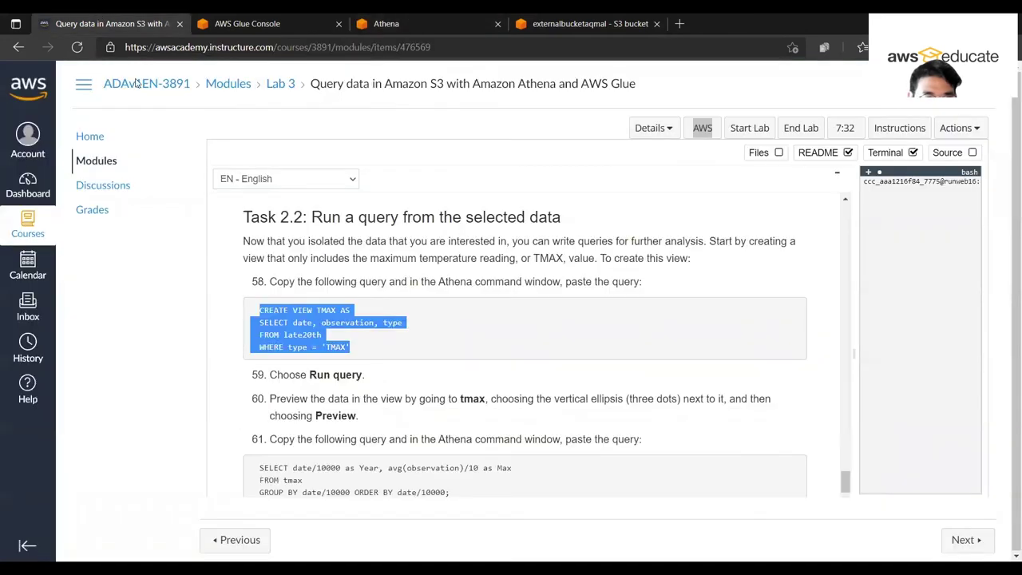
{"action": "scroll", "coordinate": [403, 380], "scroll_direction": "down", "scroll_amount": 3}
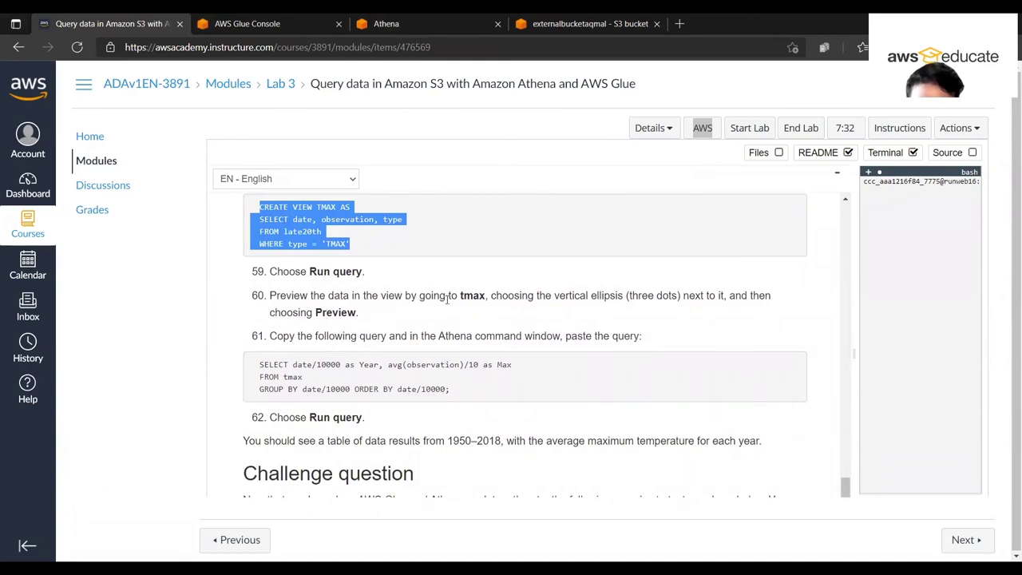
{"action": "left_click", "coordinate": [386, 23]}
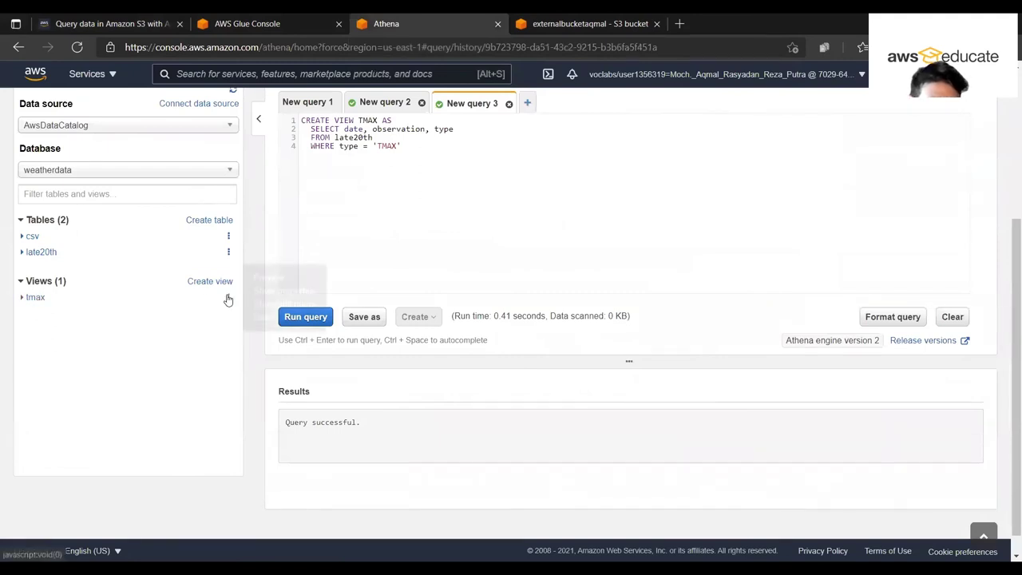
{"action": "left_click", "coordinate": [228, 297]}
{"action": "left_click", "coordinate": [289, 277]}
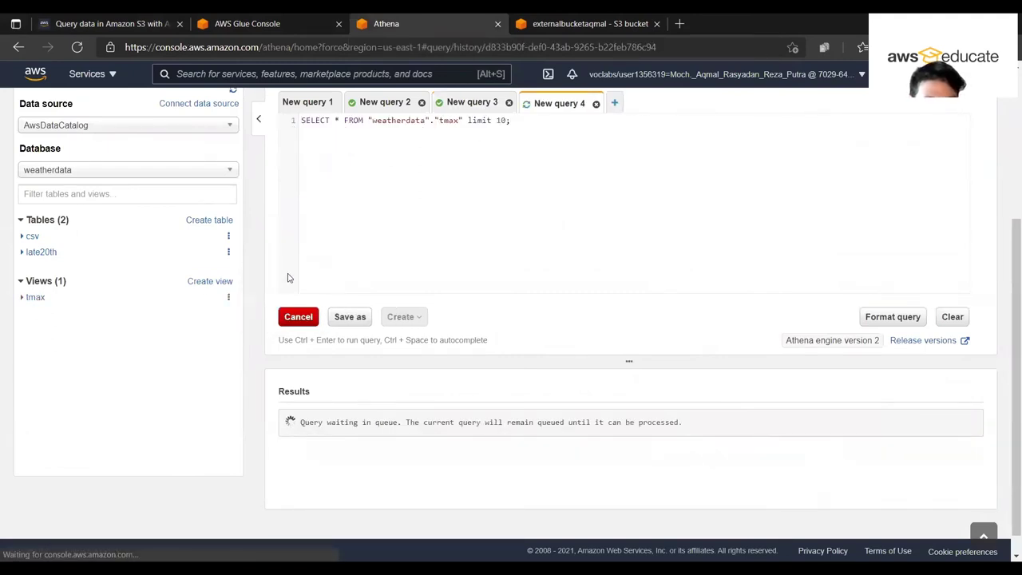
{"action": "scroll", "coordinate": [498, 368], "scroll_direction": "down", "scroll_amount": 1}
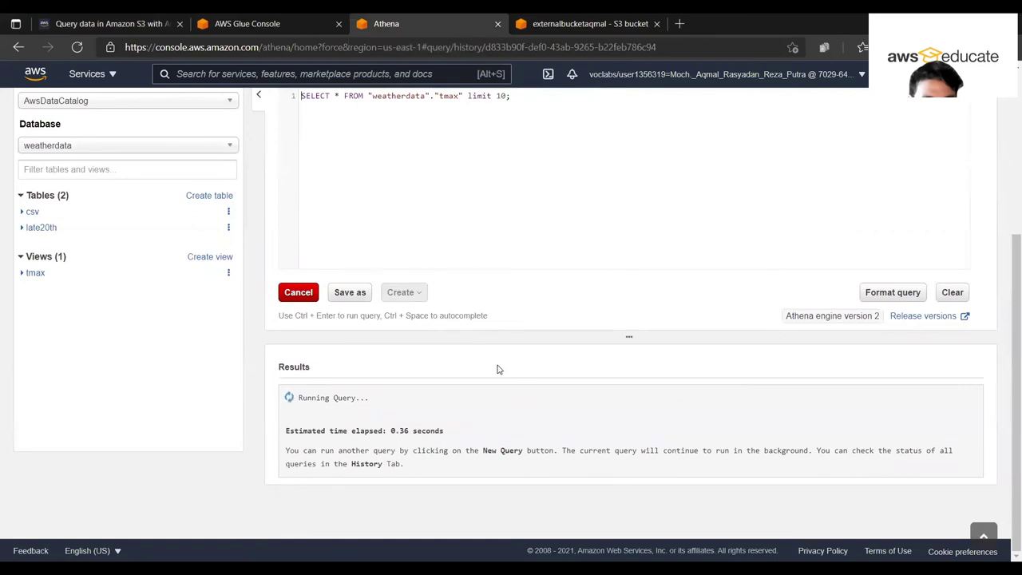
{"action": "scroll", "coordinate": [375, 399], "scroll_direction": "down", "scroll_amount": 2}
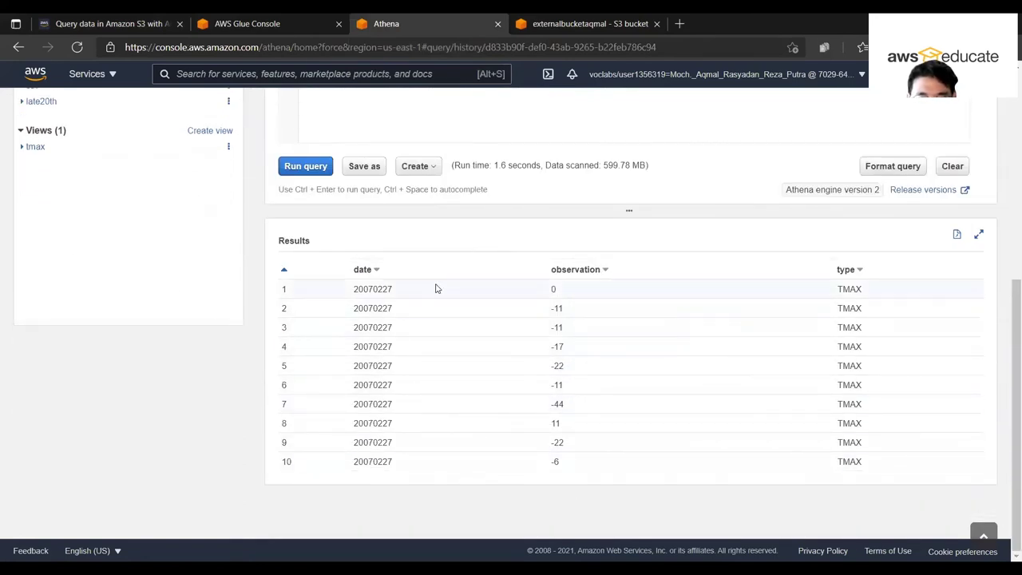
{"action": "scroll", "coordinate": [167, 242], "scroll_direction": "up", "scroll_amount": 1}
{"action": "scroll", "coordinate": [98, 223], "scroll_direction": "down", "scroll_amount": 1}
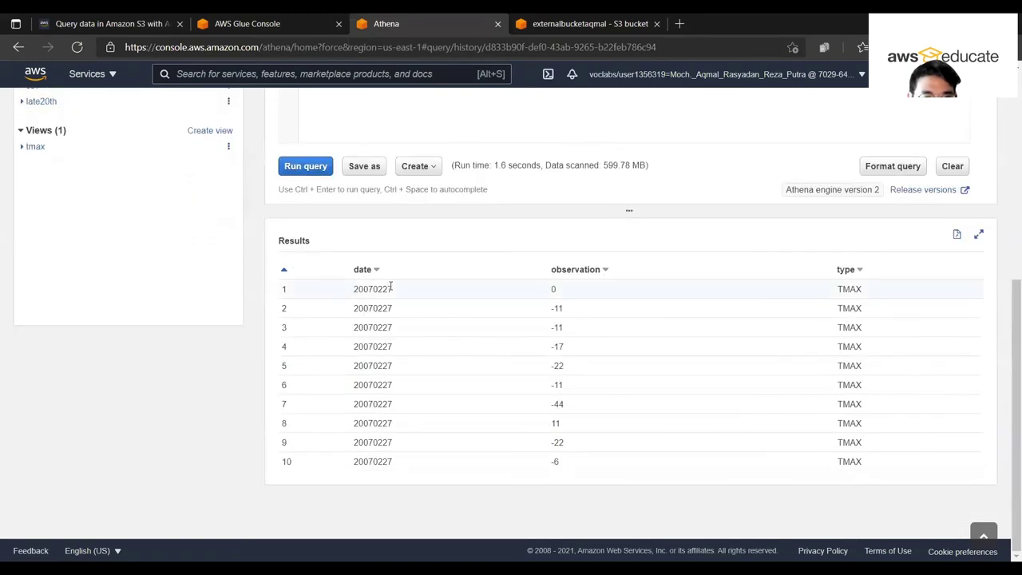
{"action": "scroll", "coordinate": [390, 285], "scroll_direction": "up", "scroll_amount": 3}
{"action": "scroll", "coordinate": [422, 226], "scroll_direction": "down", "scroll_amount": 2}
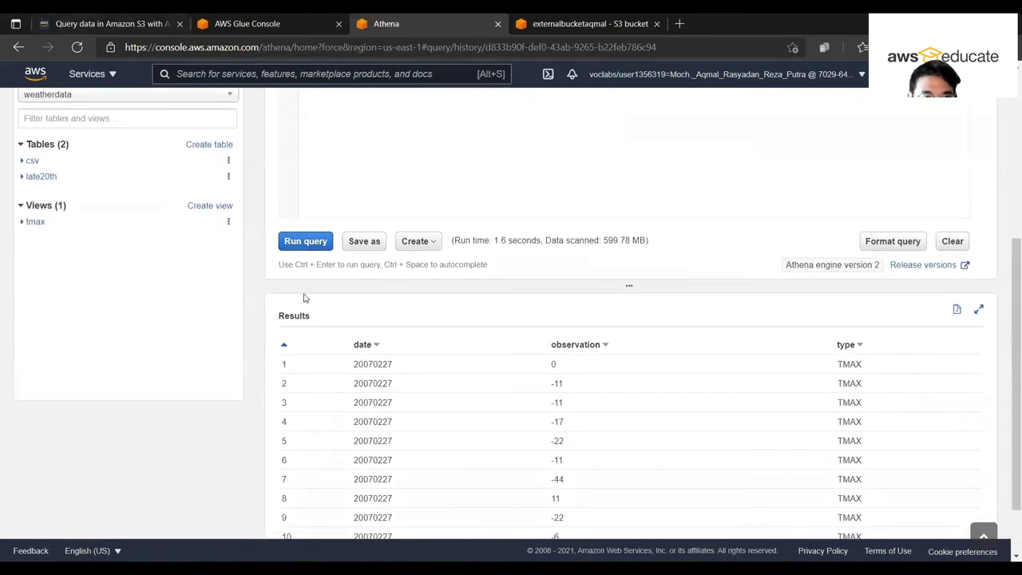
{"action": "scroll", "coordinate": [362, 330], "scroll_direction": "down", "scroll_amount": 1}
Copy the complete yearly average maximum temperature SELECT query on tmax from step 61 of the lab instructions.
{"action": "left_click", "coordinate": [94, 23]}
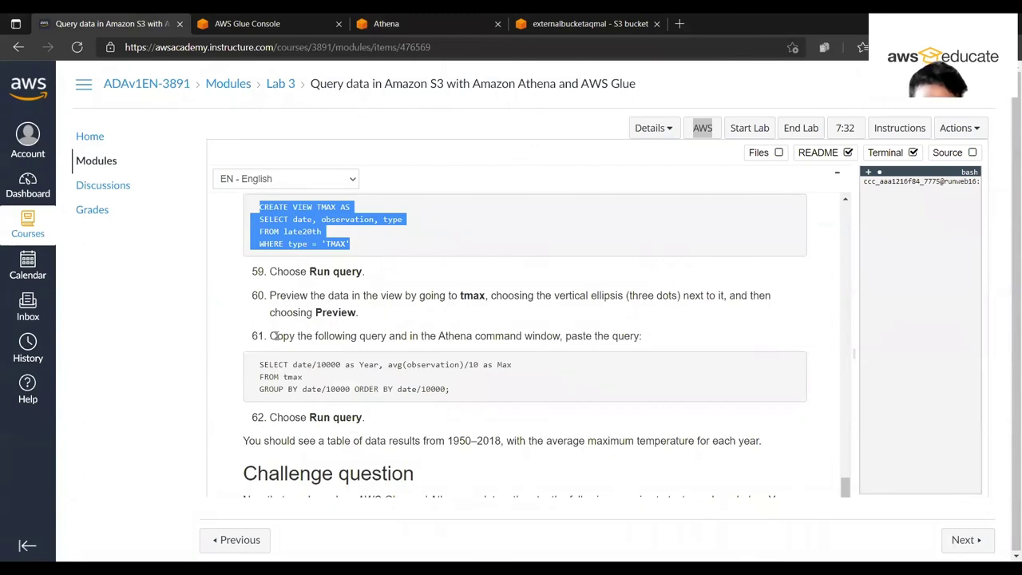
{"action": "left_click_drag", "start_coordinate": [452, 389], "coordinate": [250, 361]}
{"action": "key", "text": "ctrl+c"}
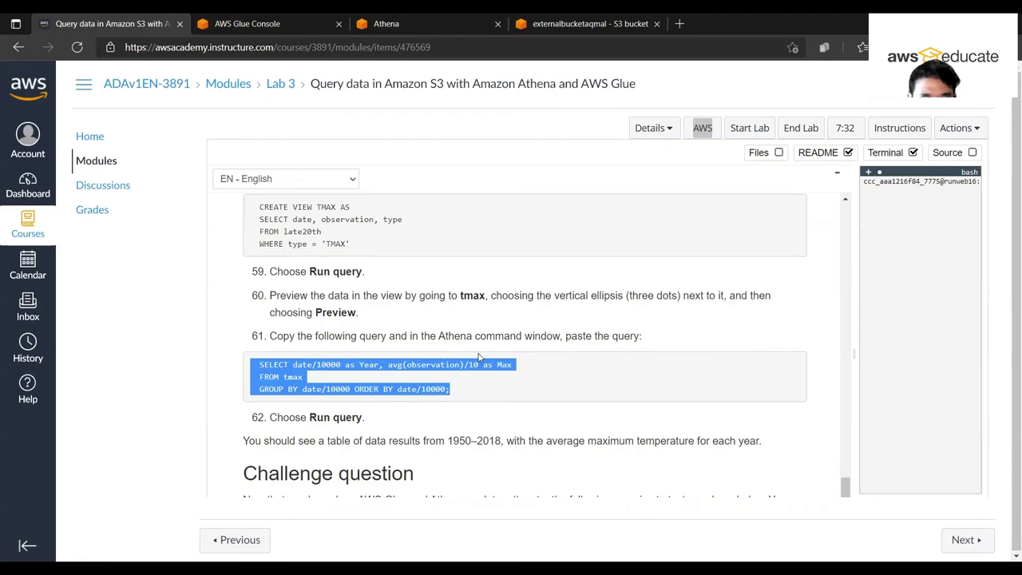
Replace the SELECT statement in Athena's New query 4 with the copied yearly average maximum temperature query on tmax and run it.
{"action": "left_click", "coordinate": [386, 23]}
{"action": "scroll", "coordinate": [418, 250], "scroll_direction": "up", "scroll_amount": 5}
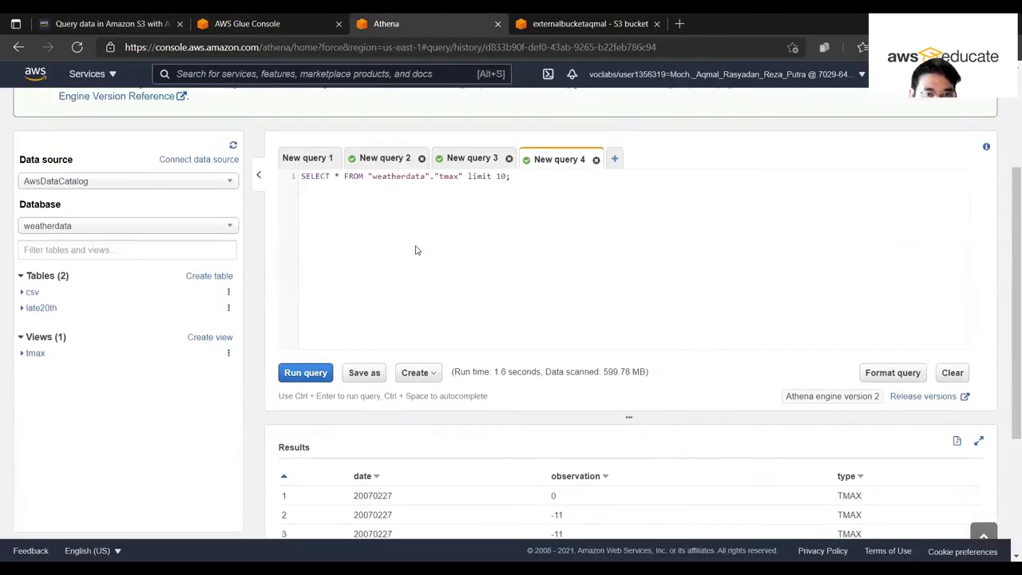
{"action": "key", "text": "ctrl+a"}
{"action": "key", "text": "ctrl+v"}
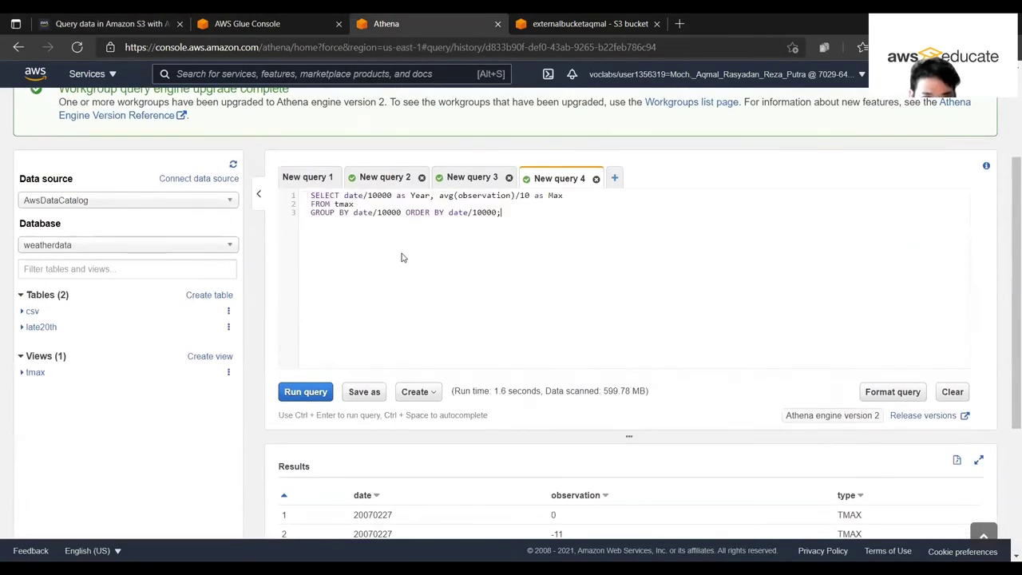
{"action": "left_click", "coordinate": [305, 391]}
Examine the Year and Max columns of the query results from the earliest years through to the latest.
{"action": "scroll", "coordinate": [482, 340], "scroll_direction": "down", "scroll_amount": 2}
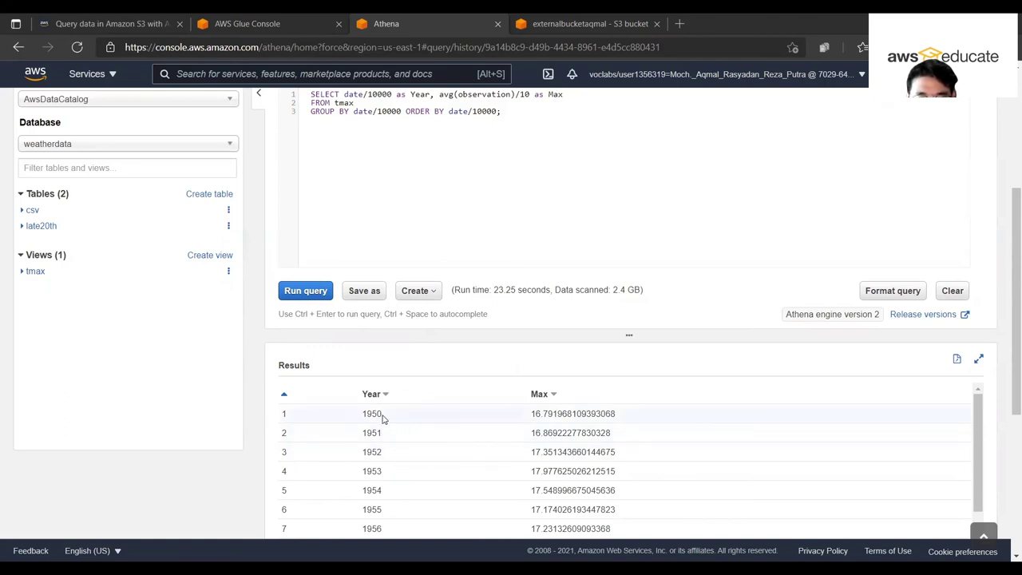
{"action": "scroll", "coordinate": [382, 418], "scroll_direction": "down", "scroll_amount": 10}
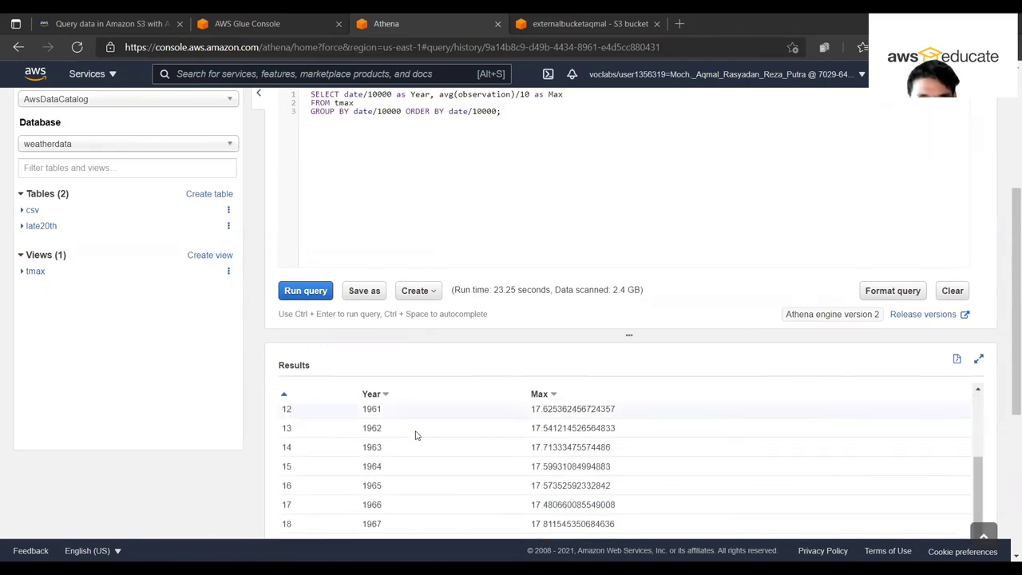
{"action": "scroll", "coordinate": [489, 460], "scroll_direction": "down", "scroll_amount": 5}
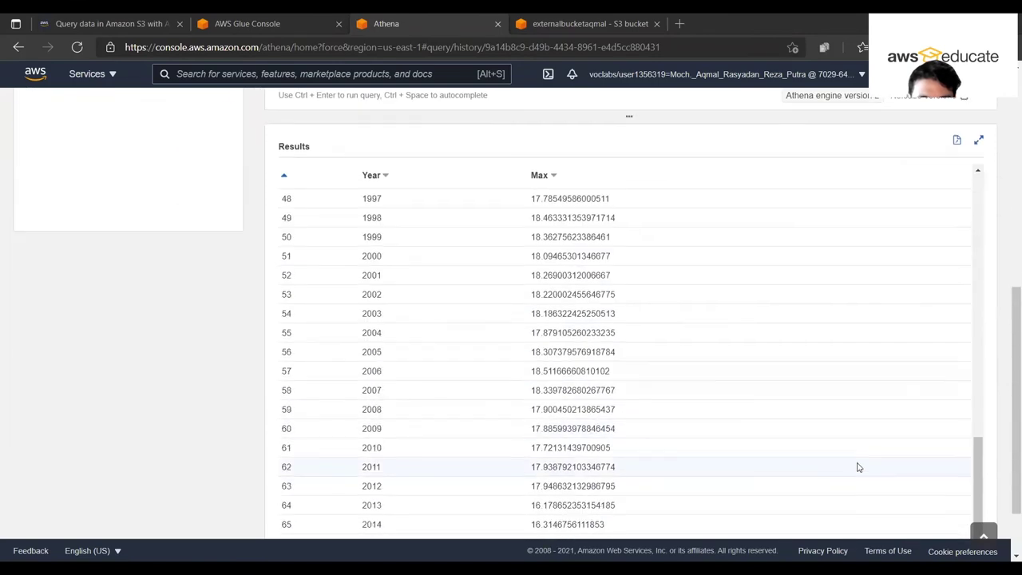
{"action": "scroll", "coordinate": [479, 419], "scroll_direction": "up", "scroll_amount": 9}
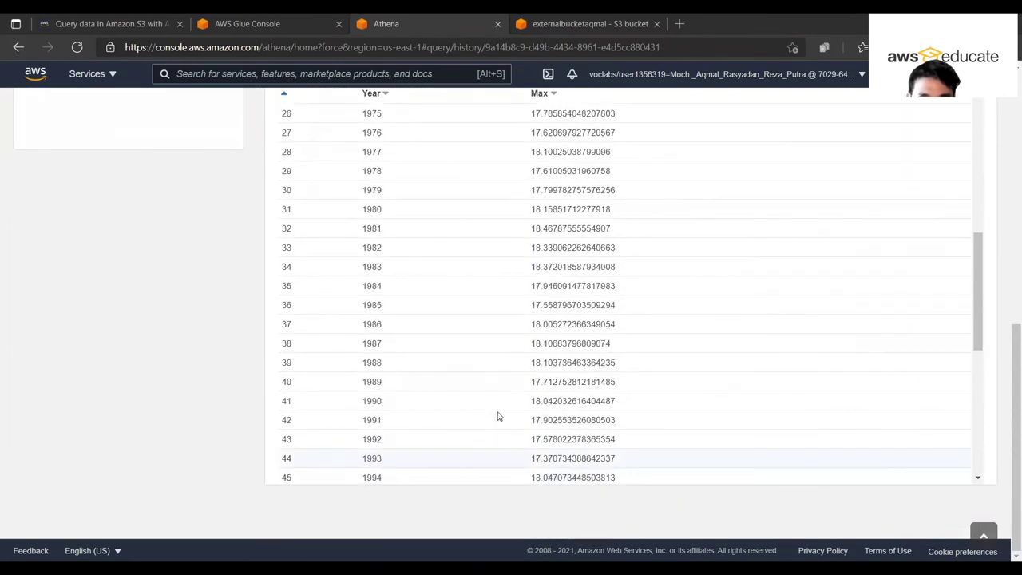
{"action": "scroll", "coordinate": [822, 403], "scroll_direction": "up", "scroll_amount": 3}
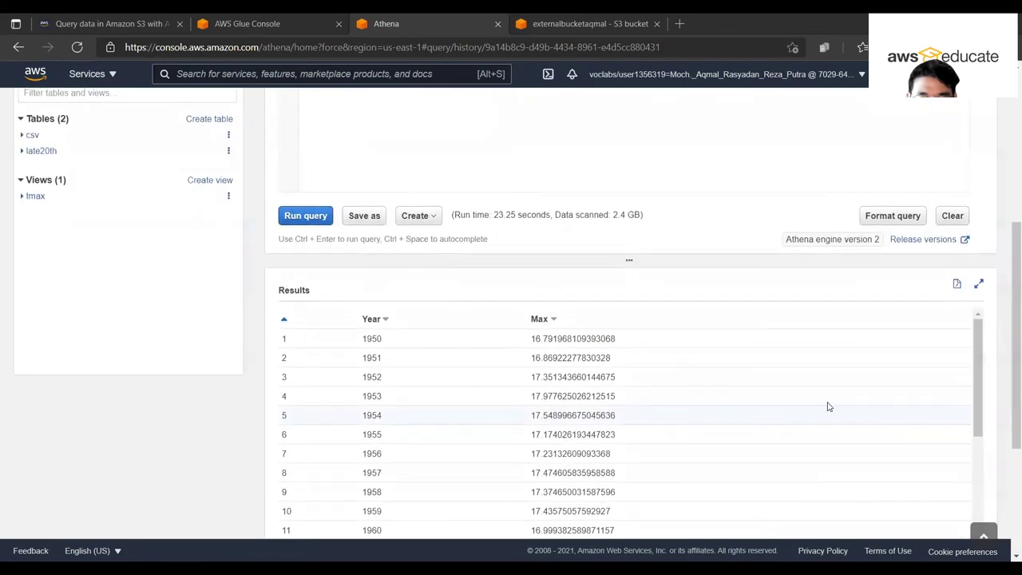
{"action": "scroll", "coordinate": [630, 392], "scroll_direction": "down", "scroll_amount": 1}
{"action": "scroll", "coordinate": [630, 392], "scroll_direction": "up", "scroll_amount": 1}
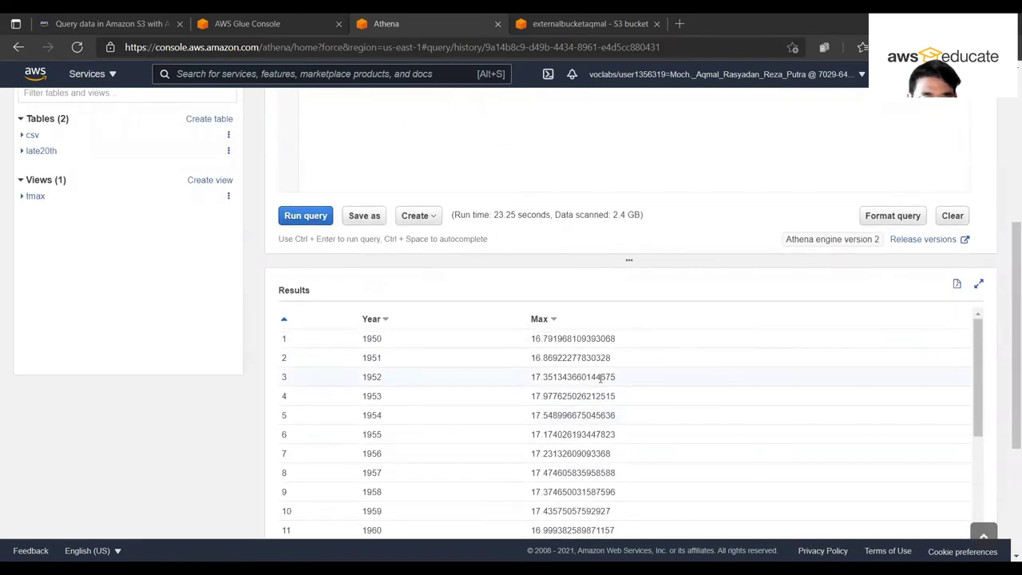
Return to the lab instructions and read past step 62 to the Challenge question section and its tasks.
{"action": "left_click", "coordinate": [100, 23]}
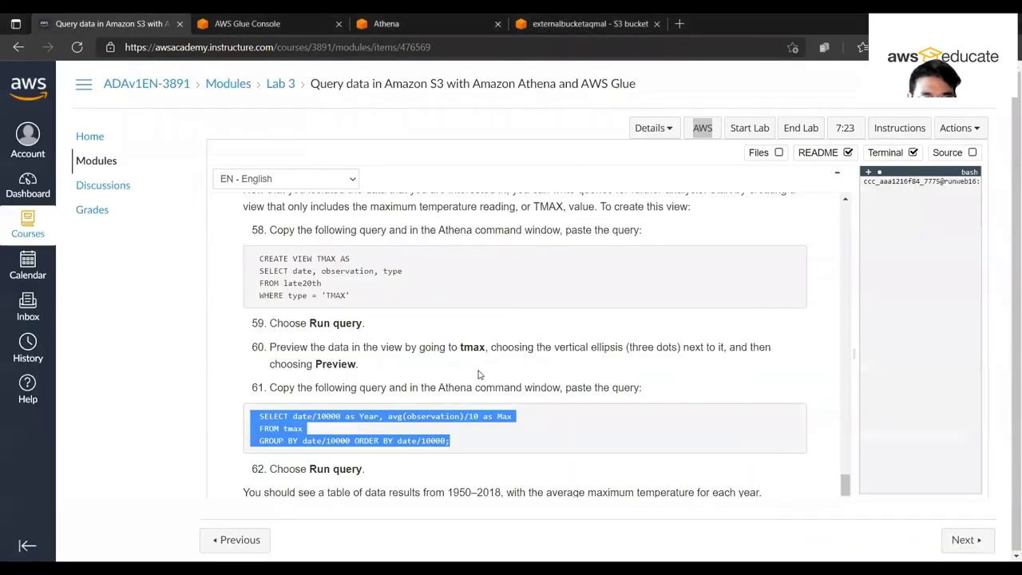
{"action": "scroll", "coordinate": [479, 373], "scroll_direction": "down", "scroll_amount": 2}
{"action": "scroll", "coordinate": [479, 374], "scroll_direction": "down", "scroll_amount": 5}
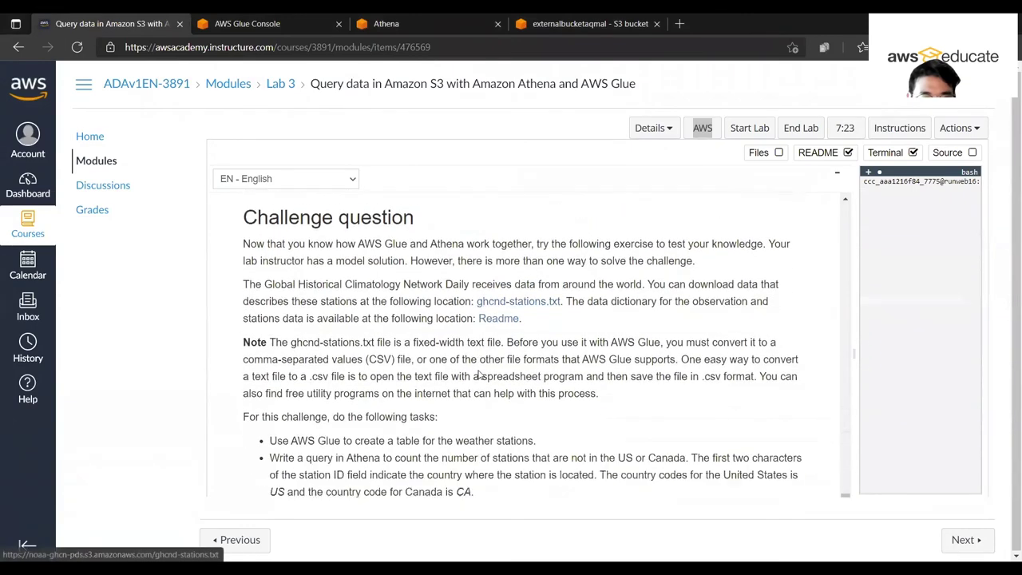